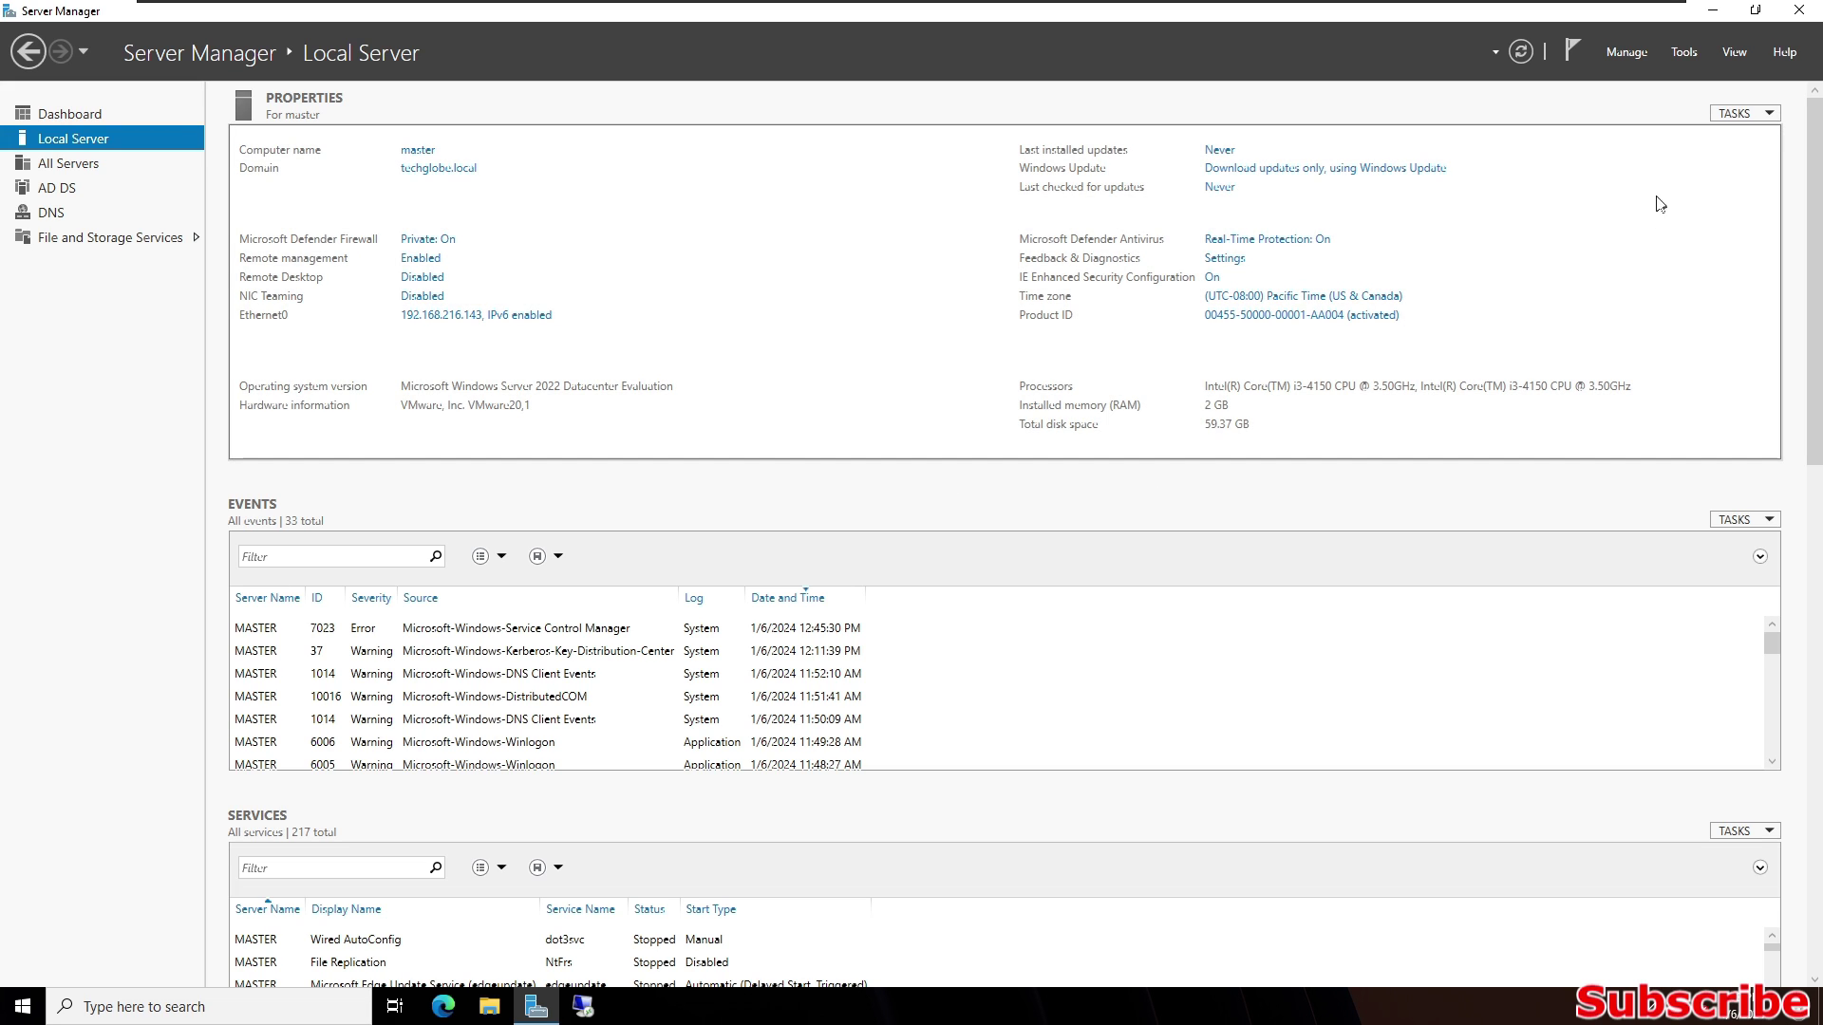
Launch Active Directory Users and Computers from Server Manager's Tools menu, then switch to the Windows 10 client.
click(1684, 52)
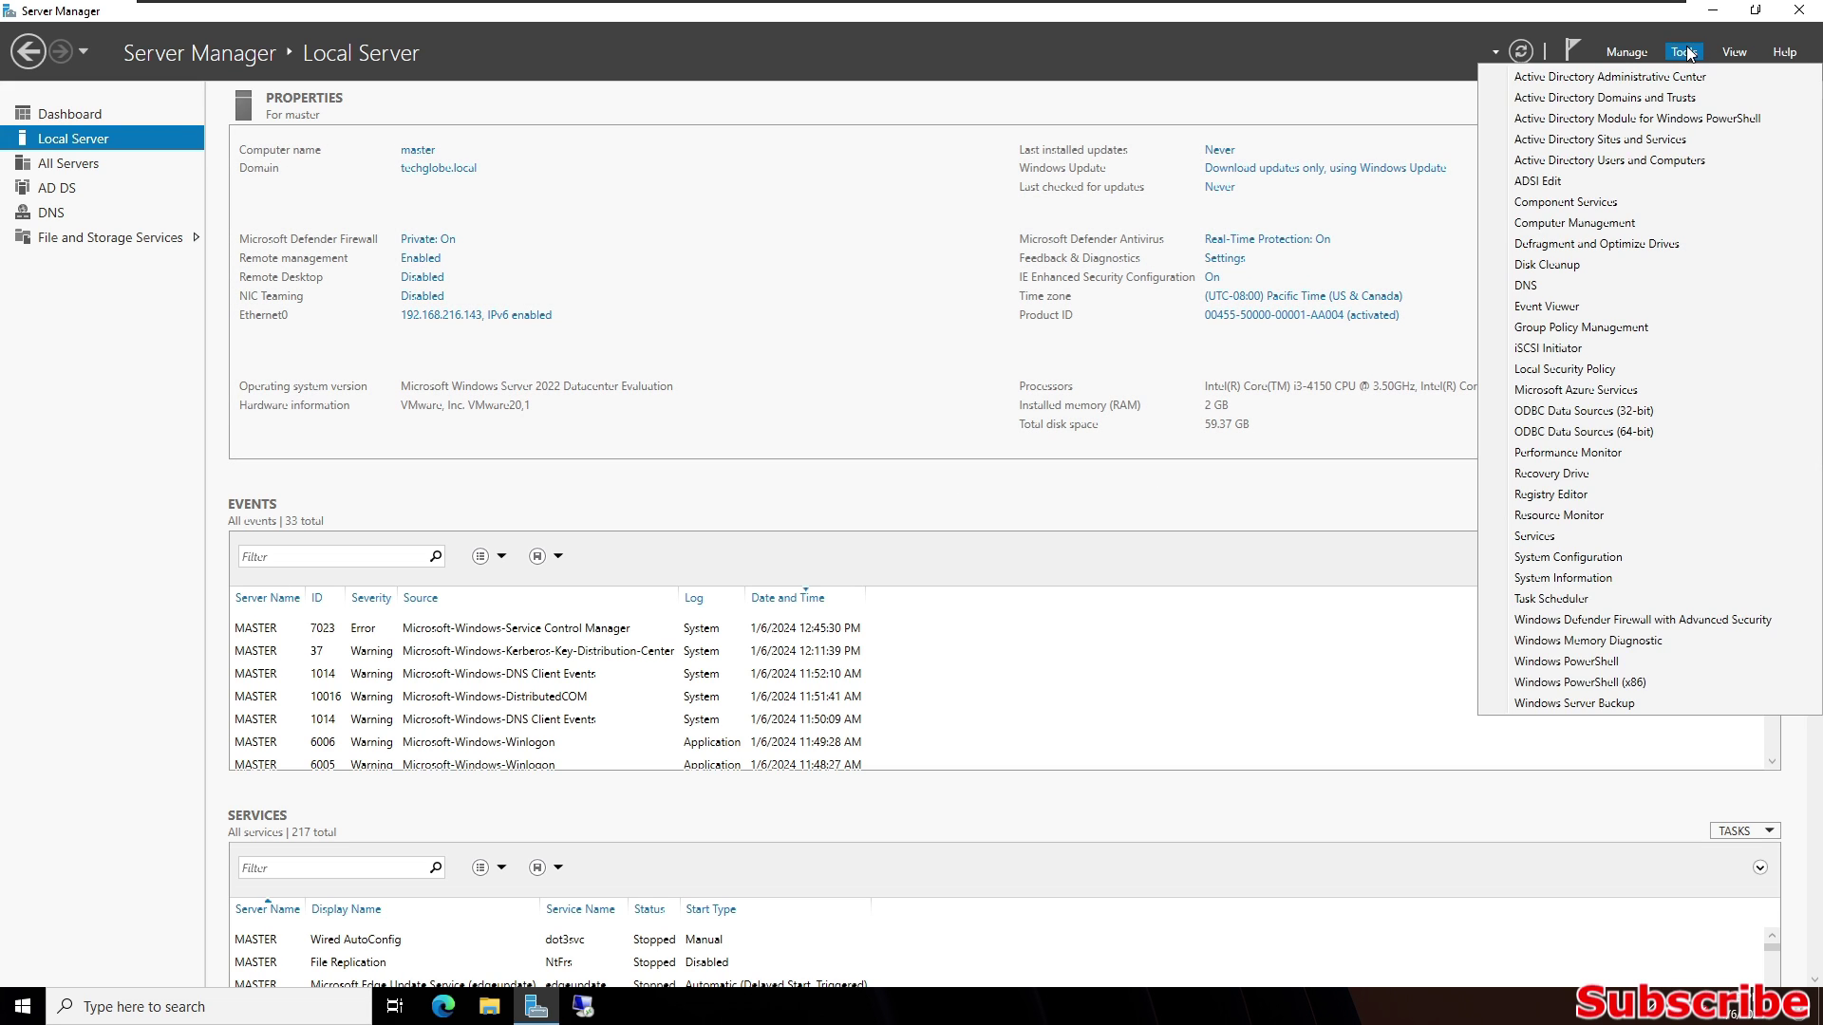
click(1611, 163)
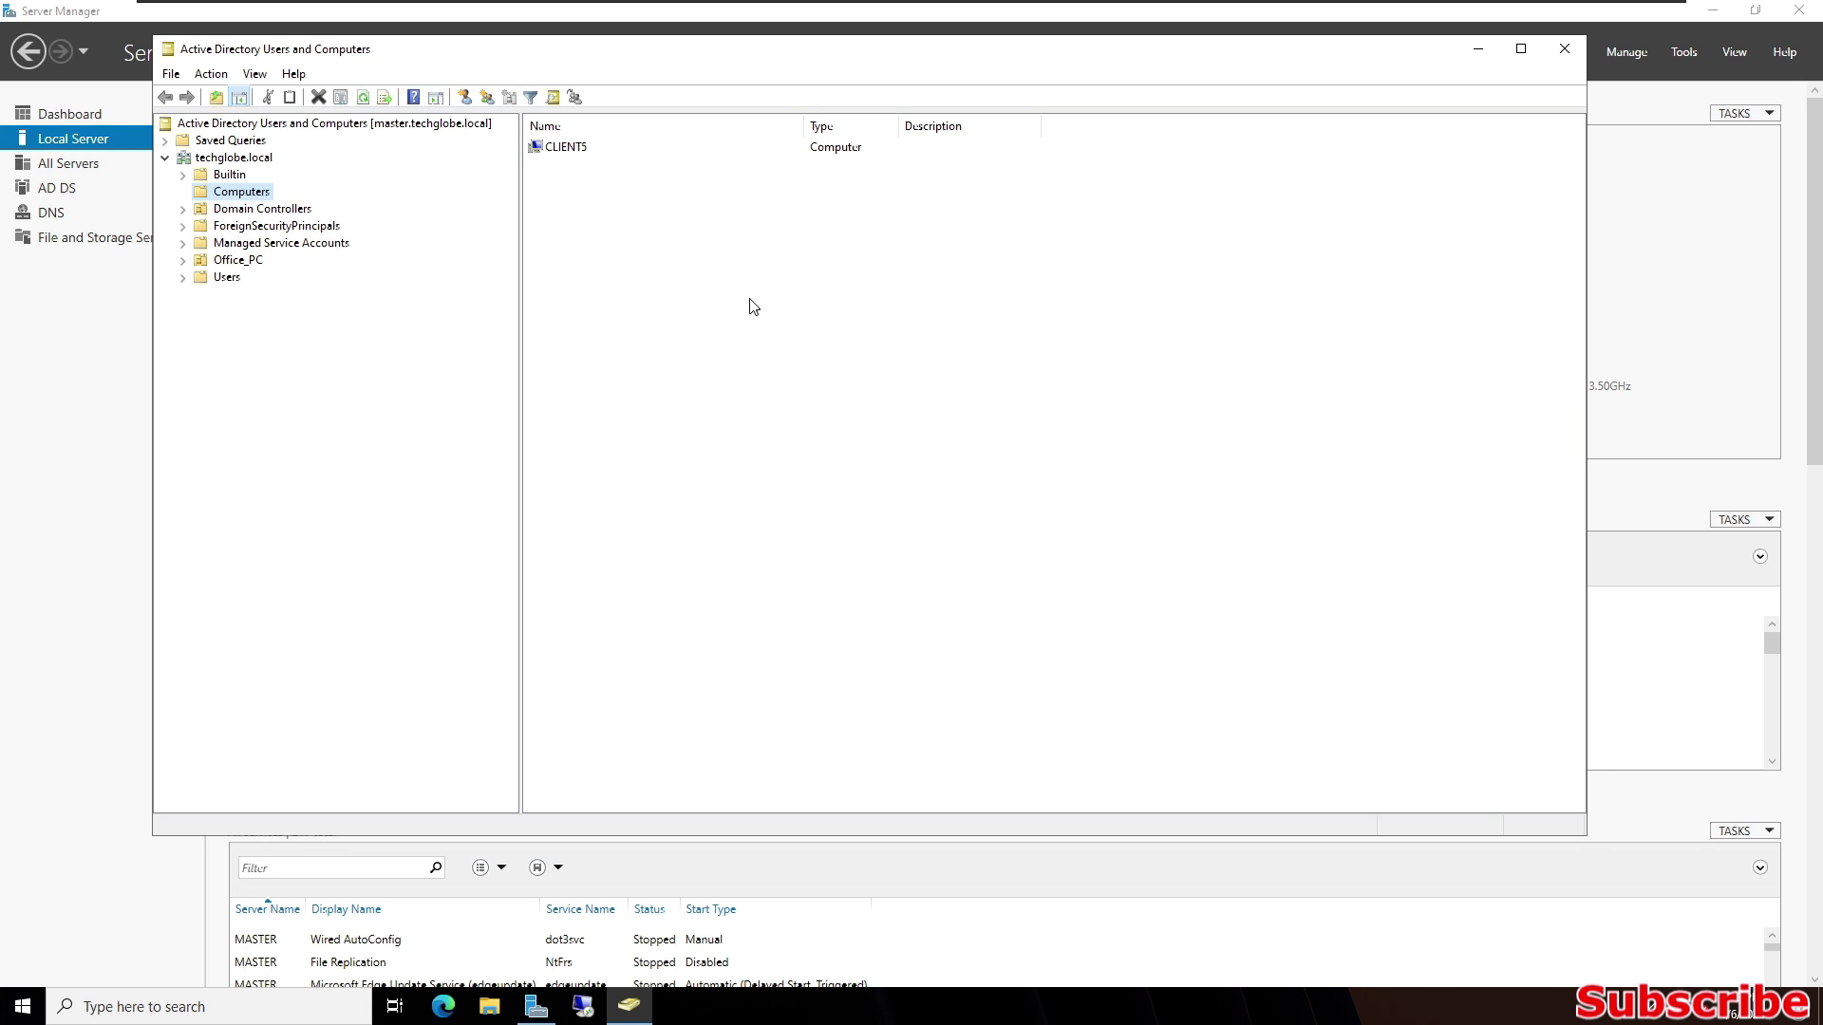
click(1163, 13)
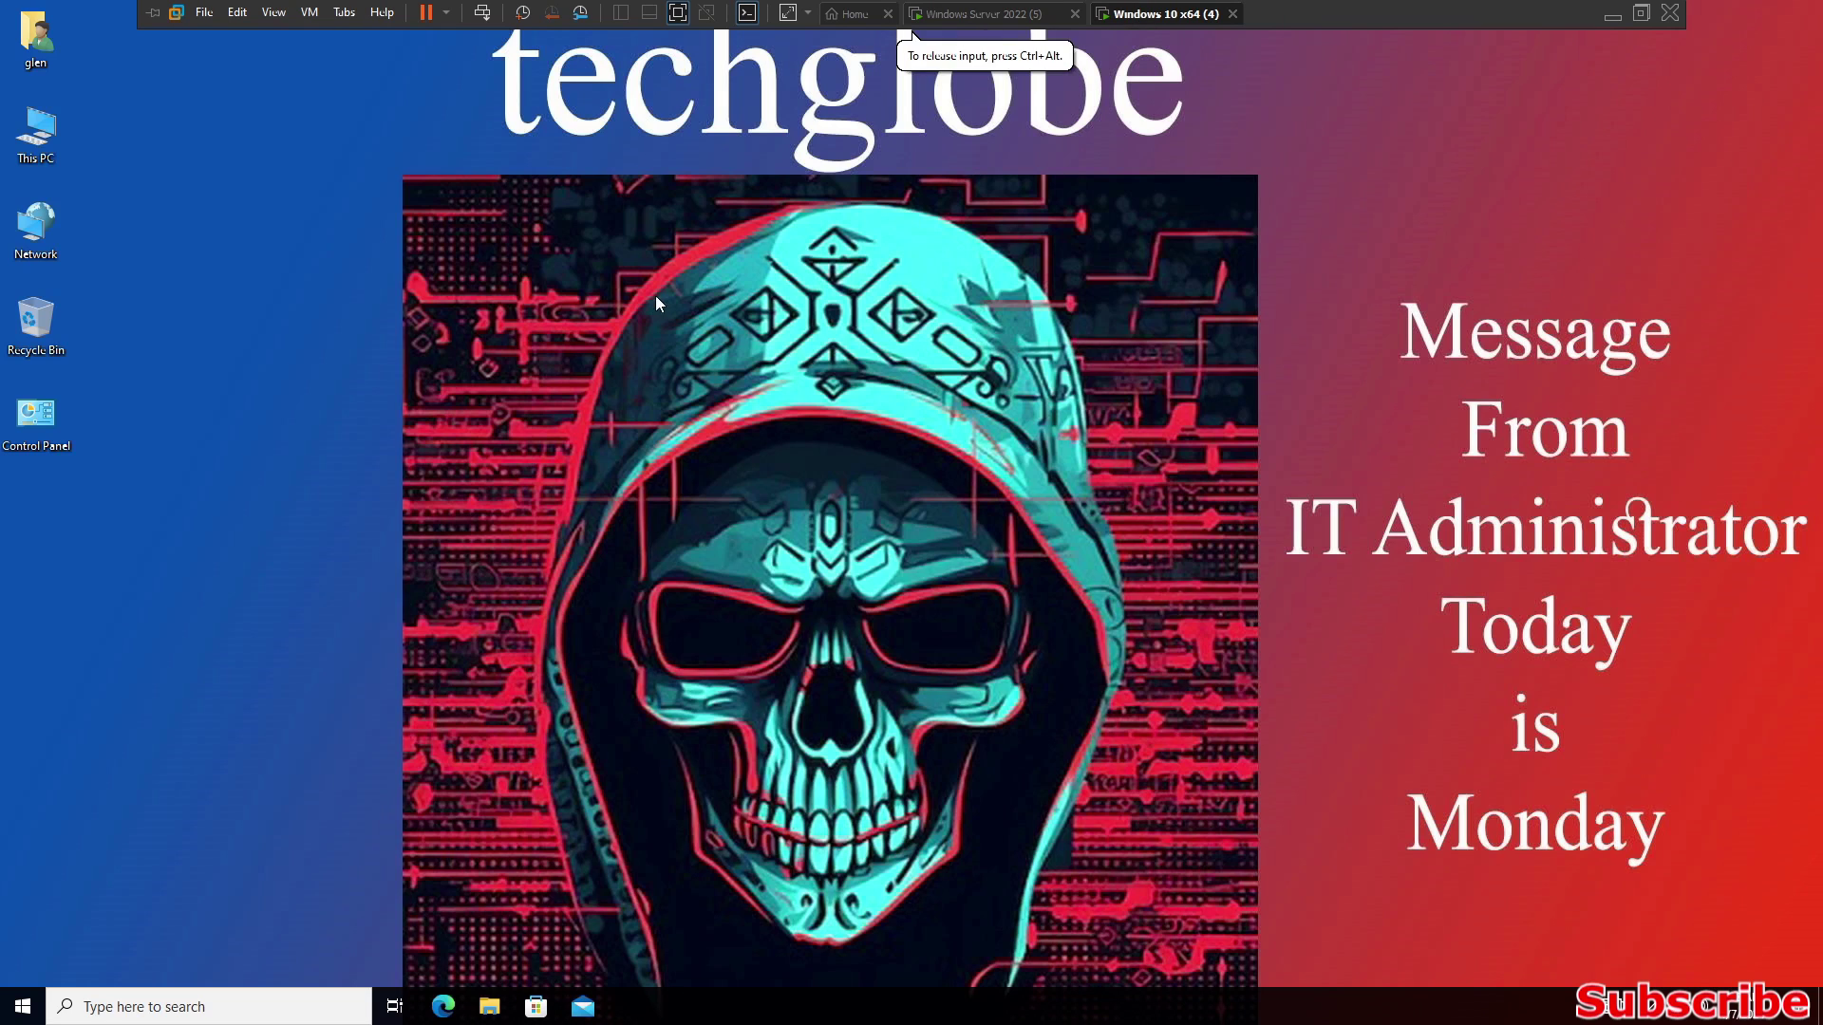
Open This PC's Properties to show the client's About page in Settings.
right_click(39, 136)
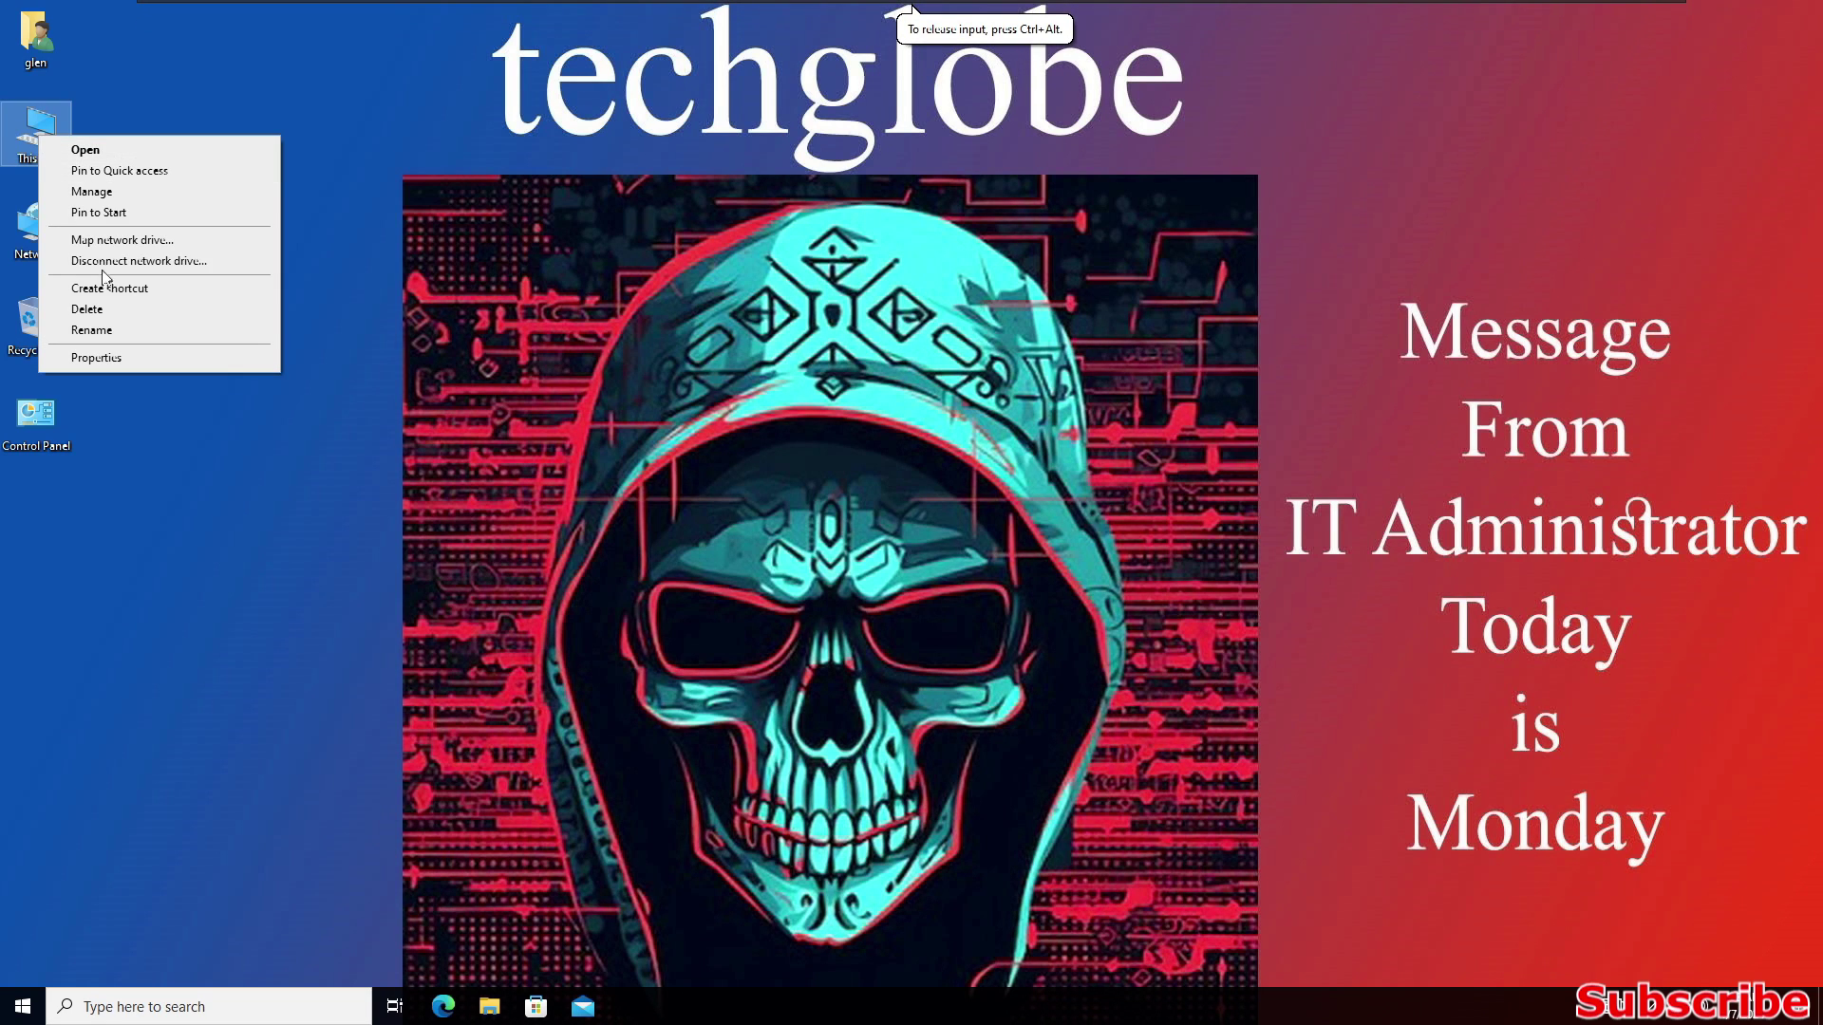
click(105, 358)
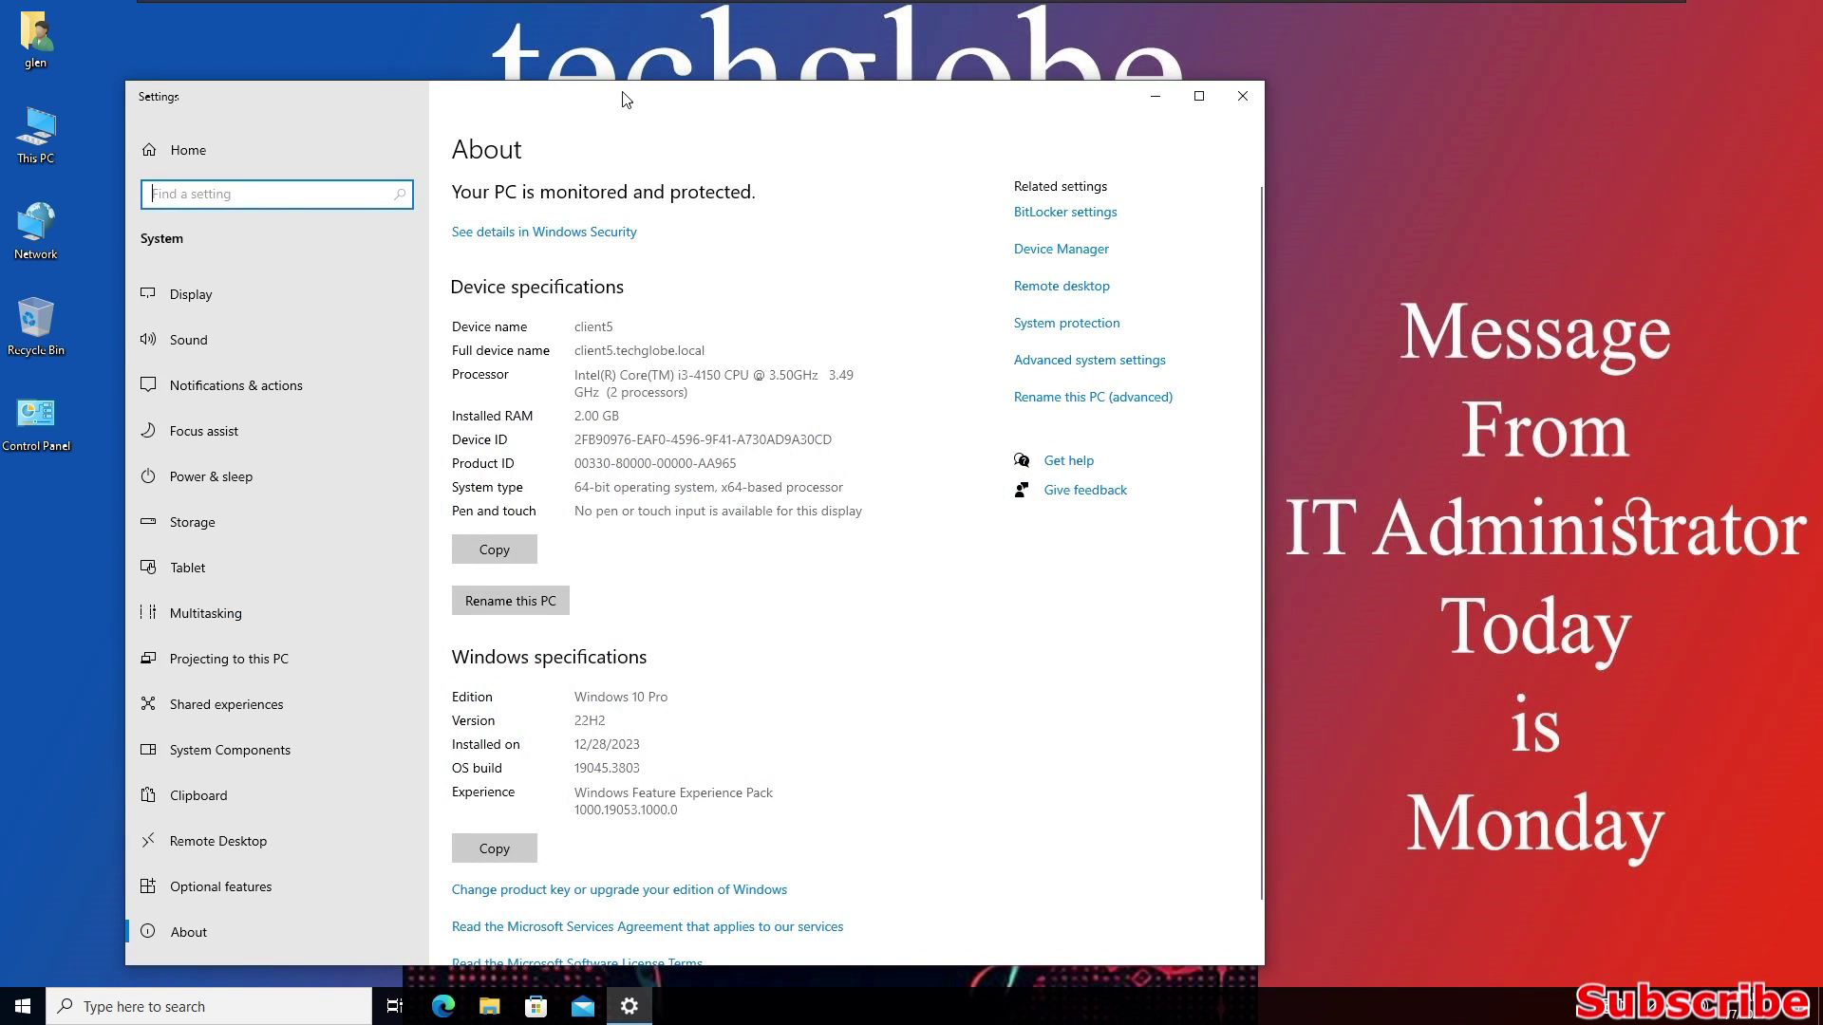
drag(626, 99, 890, 67)
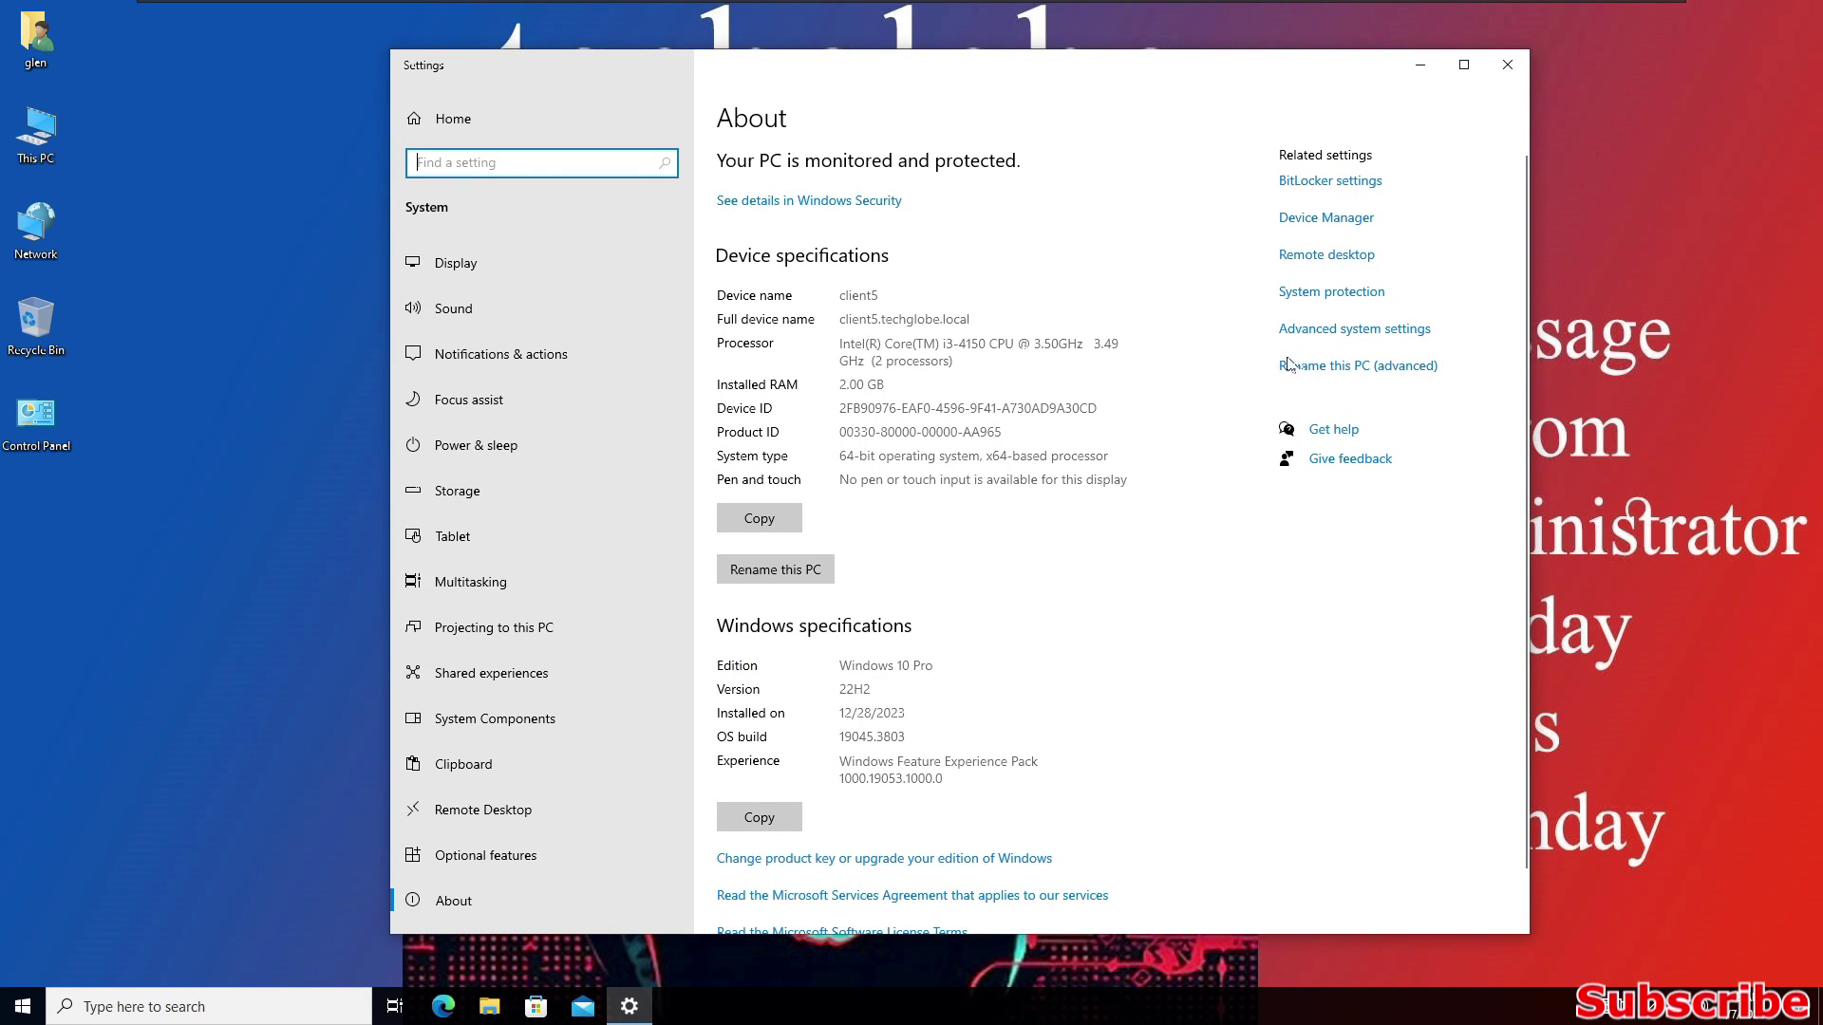
Open Advanced system settings, elevating with the domain administrator account and its password, and show the Remote tab.
click(1302, 332)
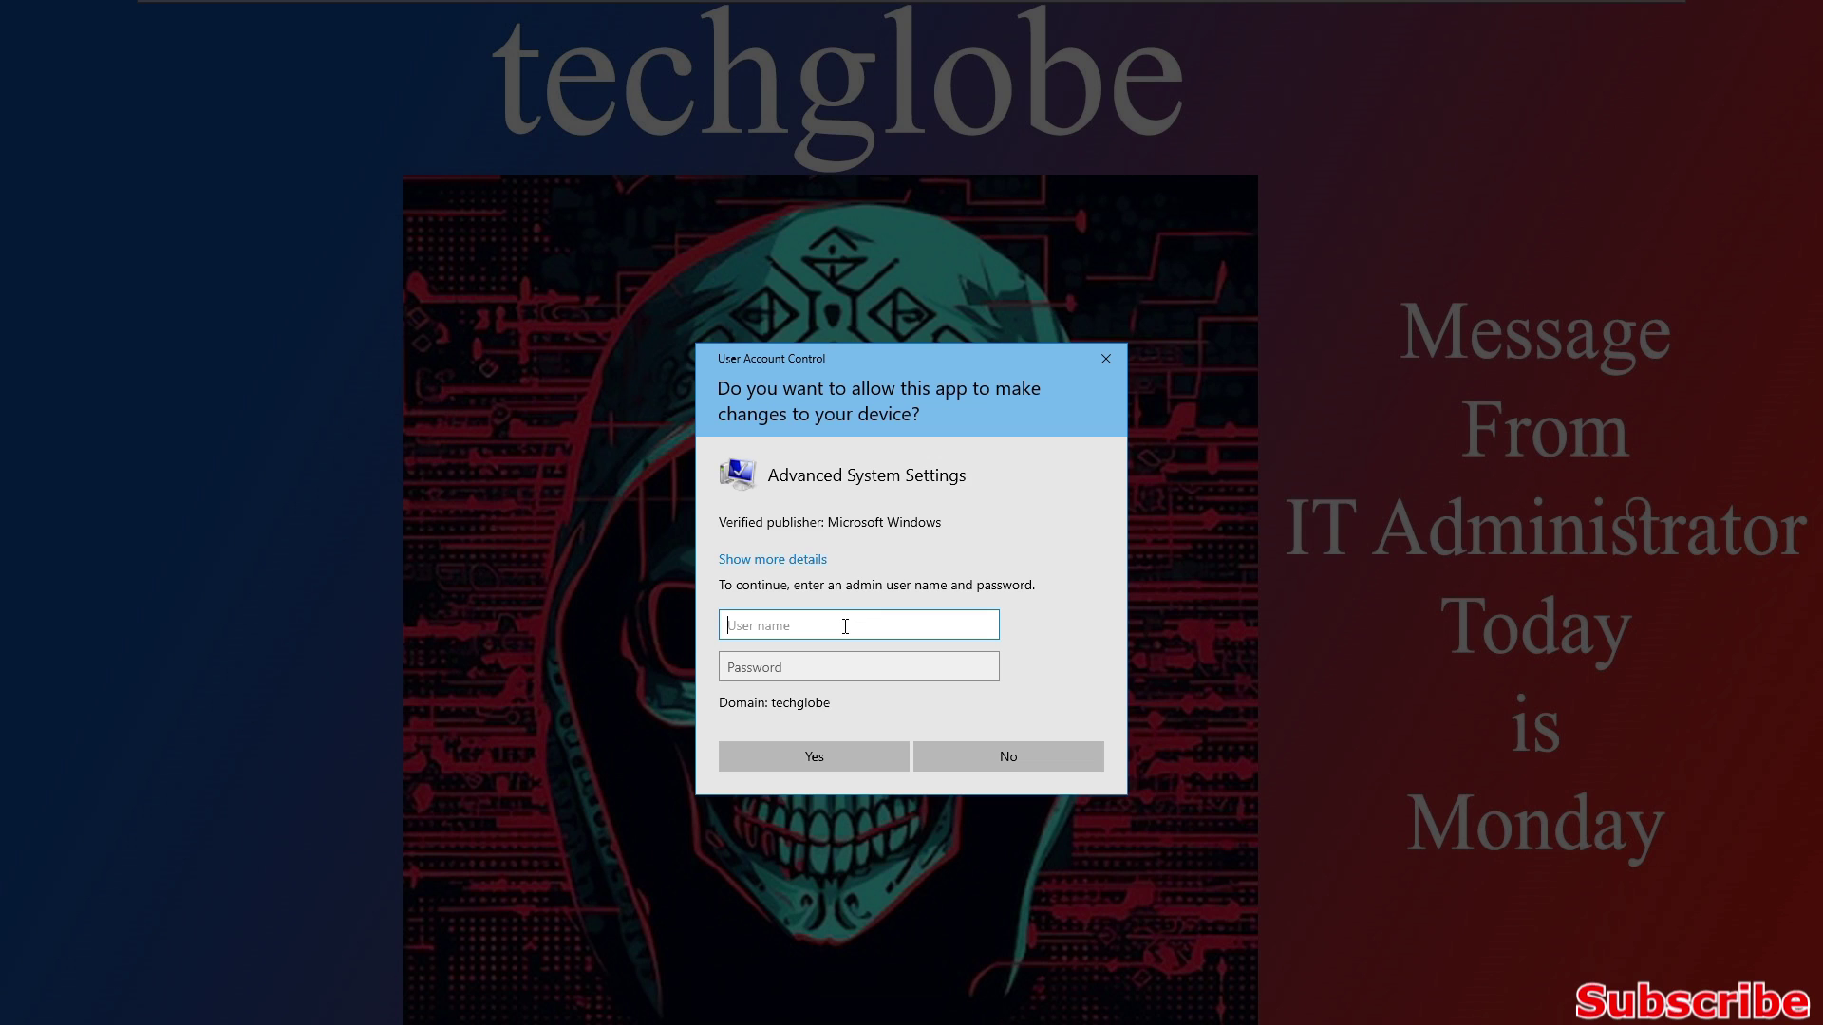
text(administrator)
key(Tab)
text(••)
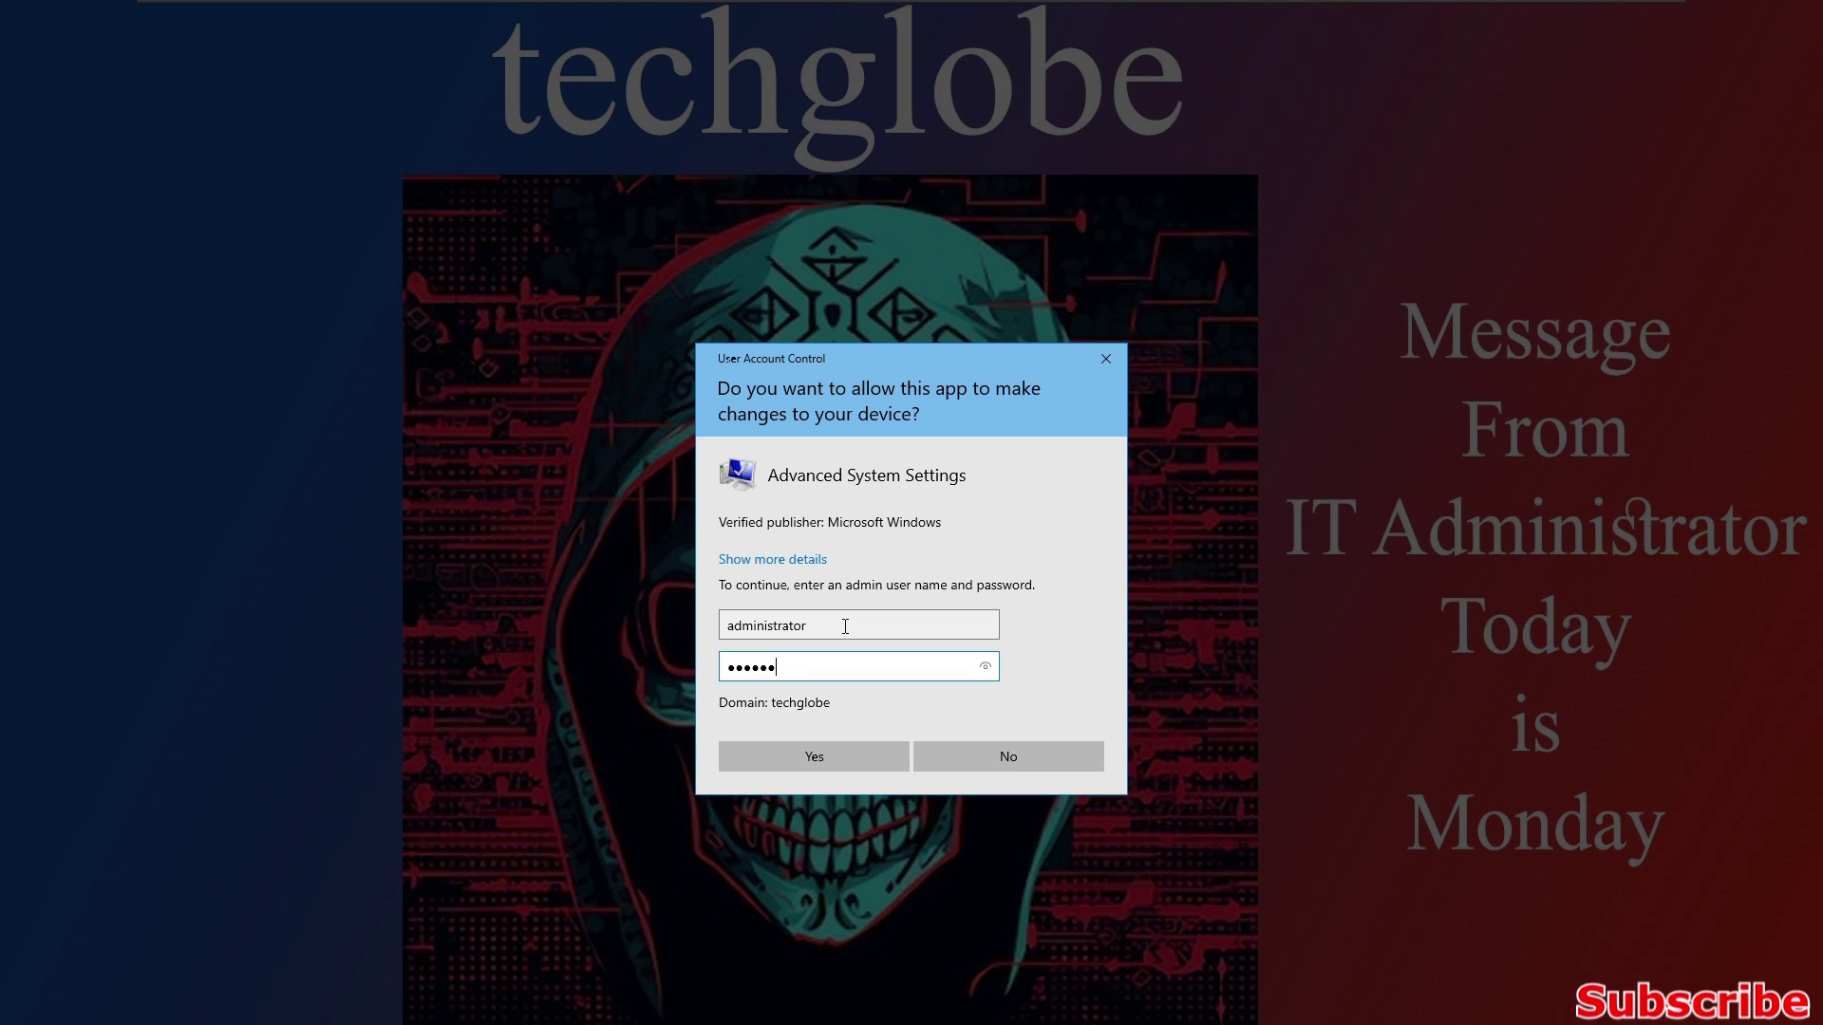
text(••••••••)
key(Return)
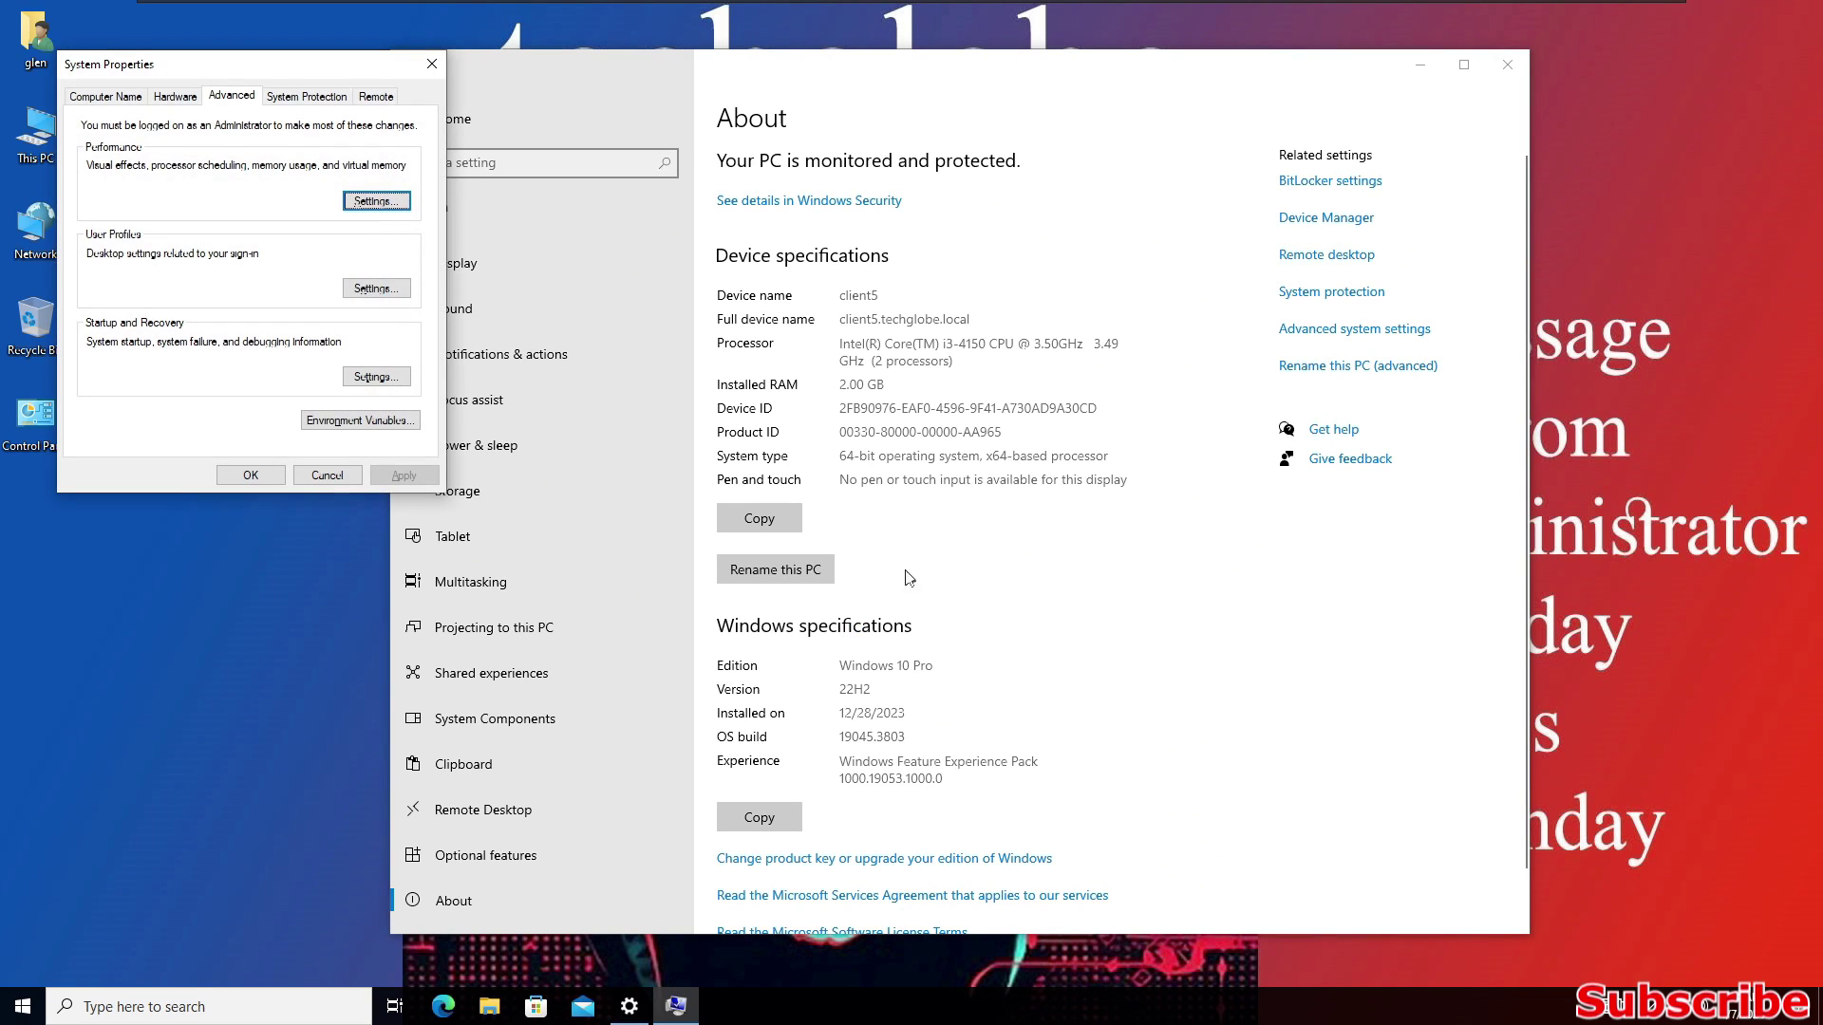
click(376, 95)
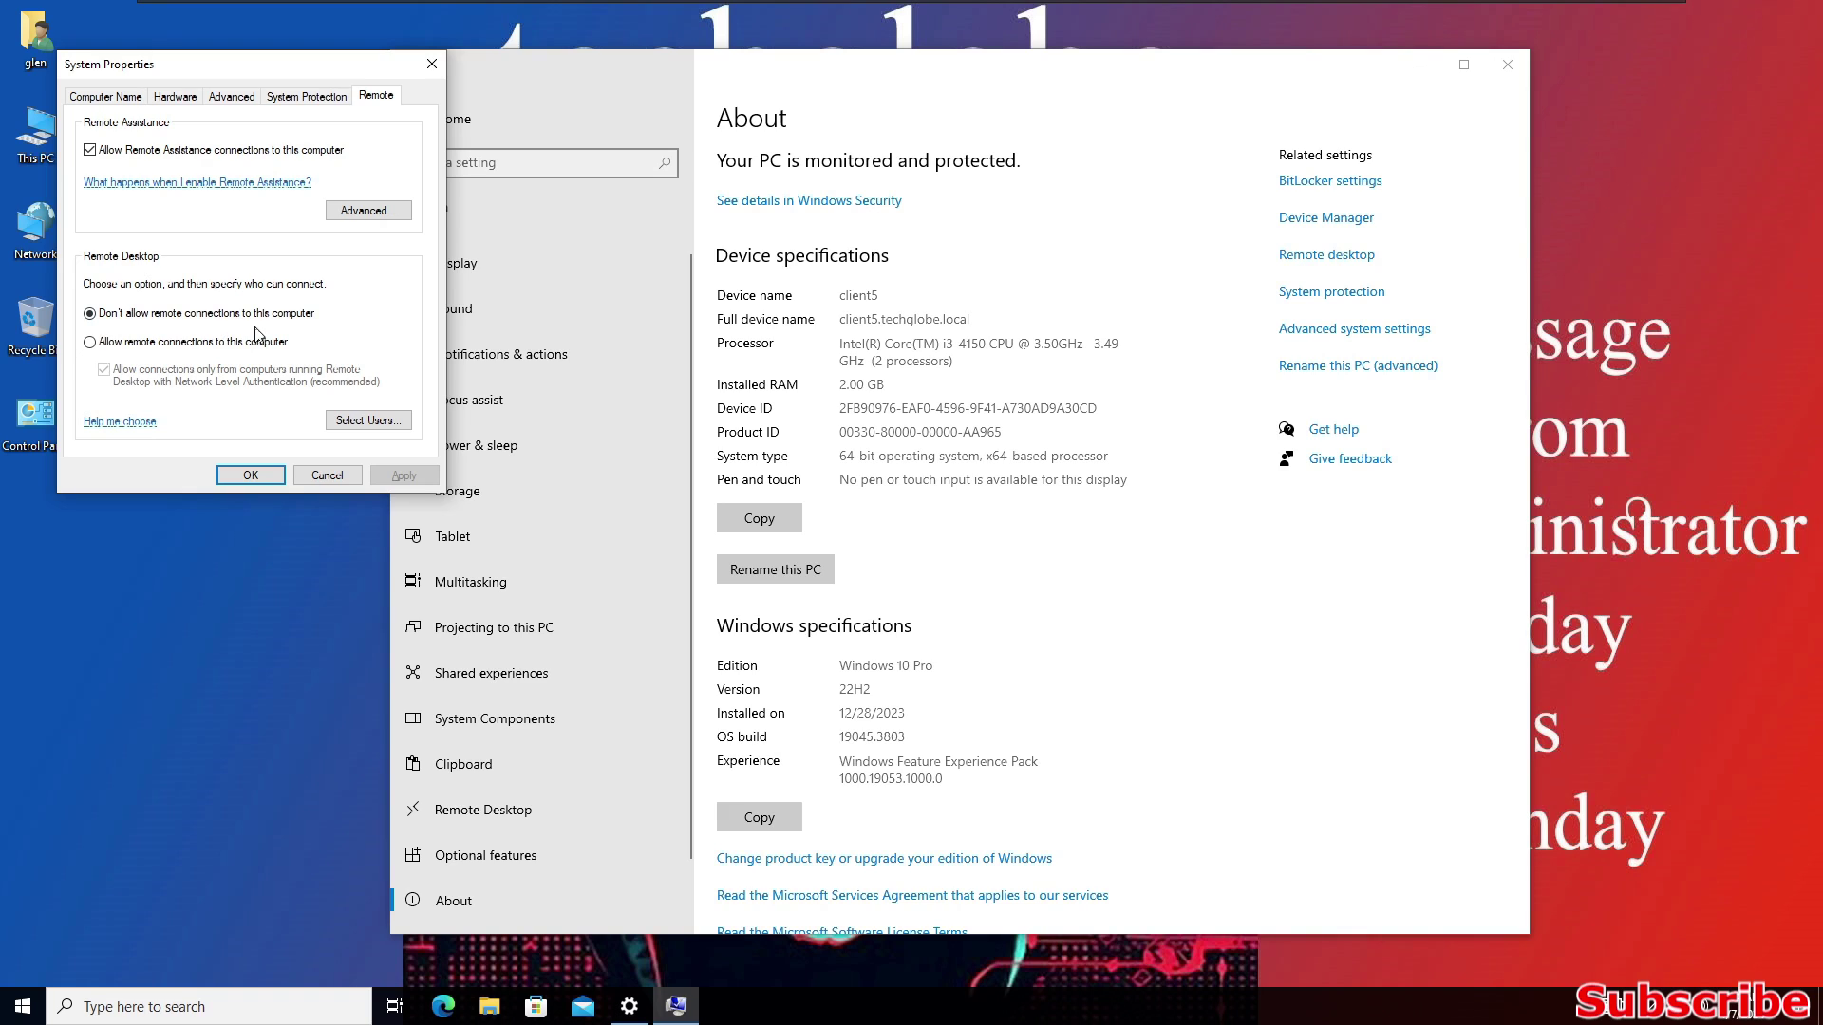
Allow remote connections to the client, open its Remote Desktop users list, then return to the server.
click(91, 344)
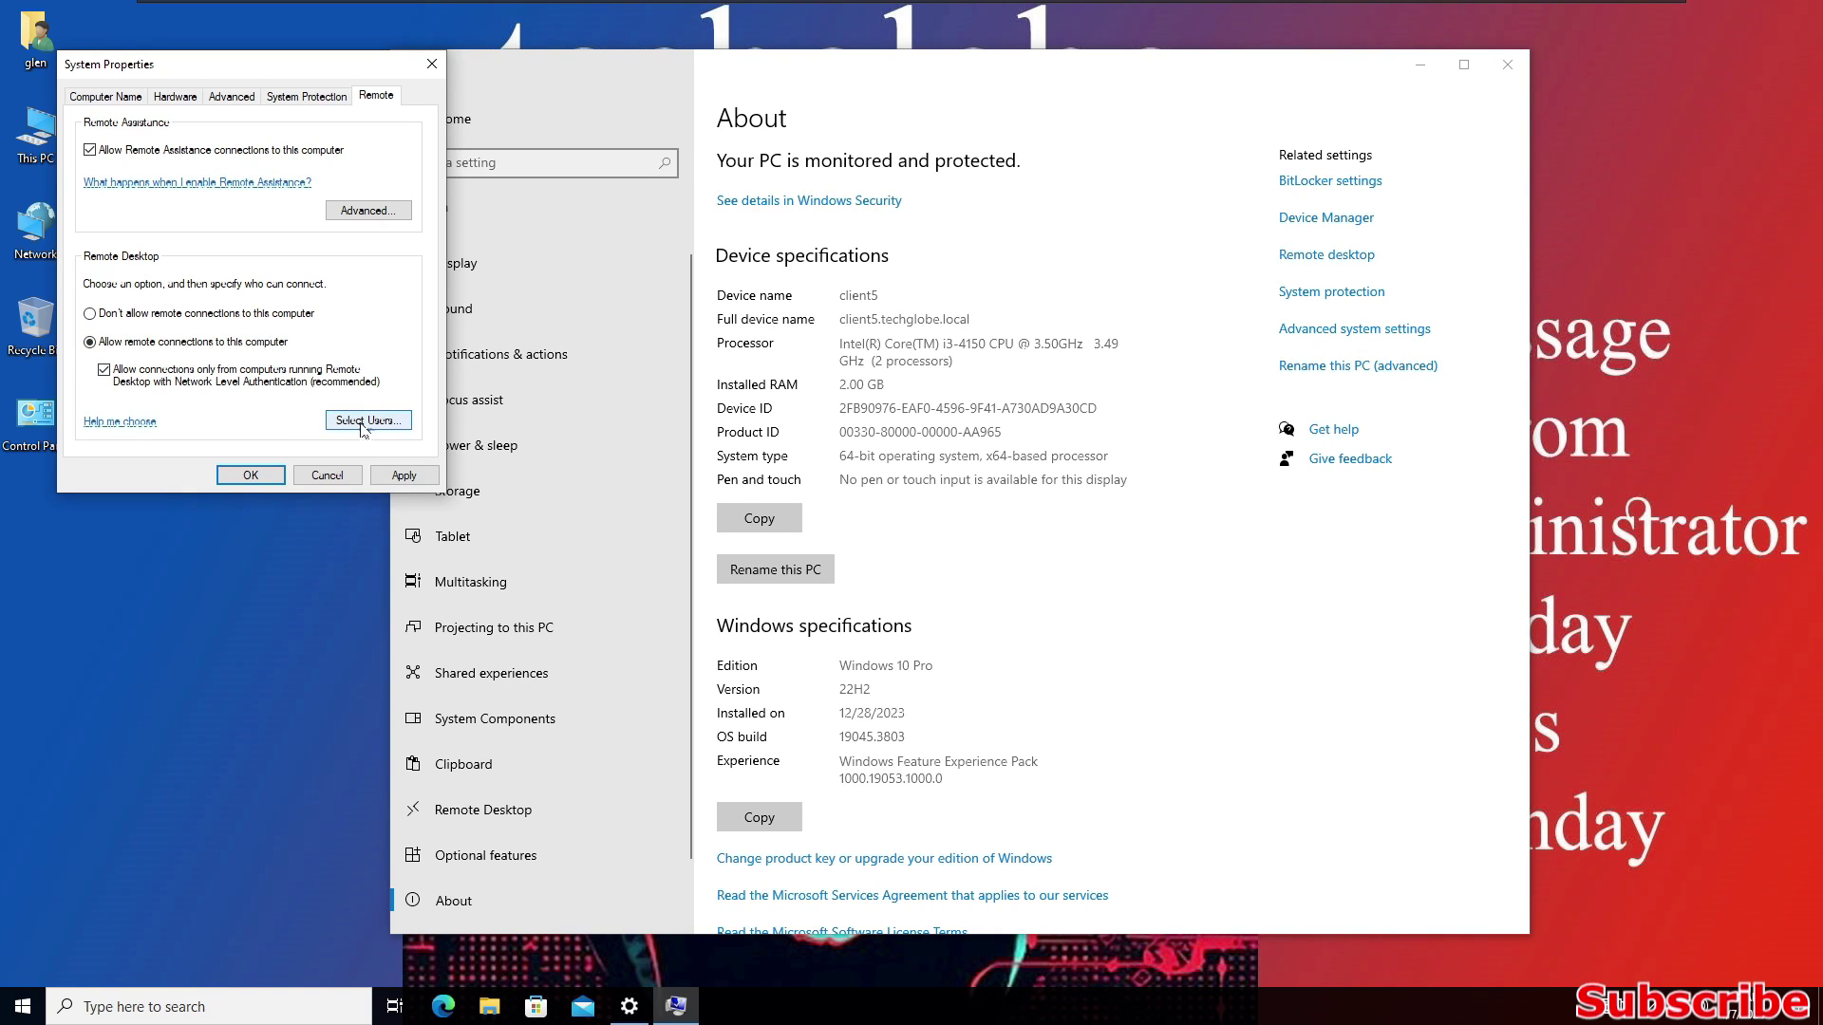
click(364, 423)
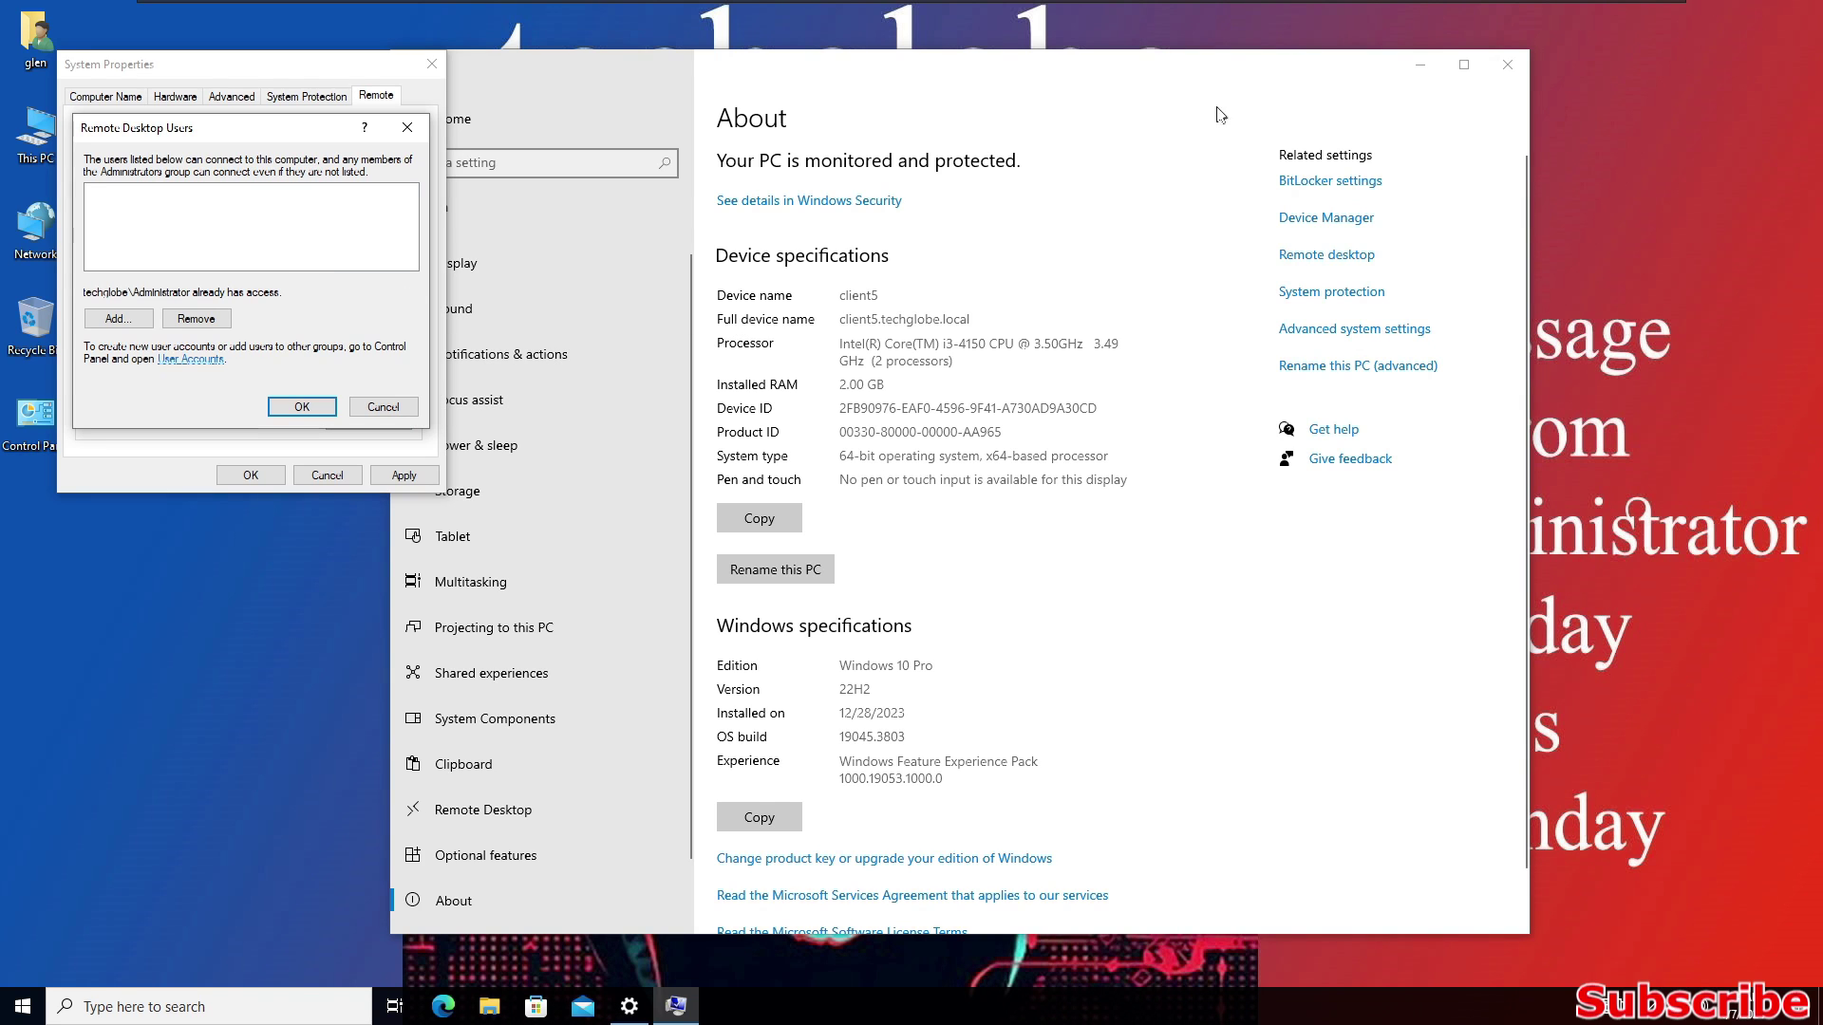
mouse_move(1165, 7)
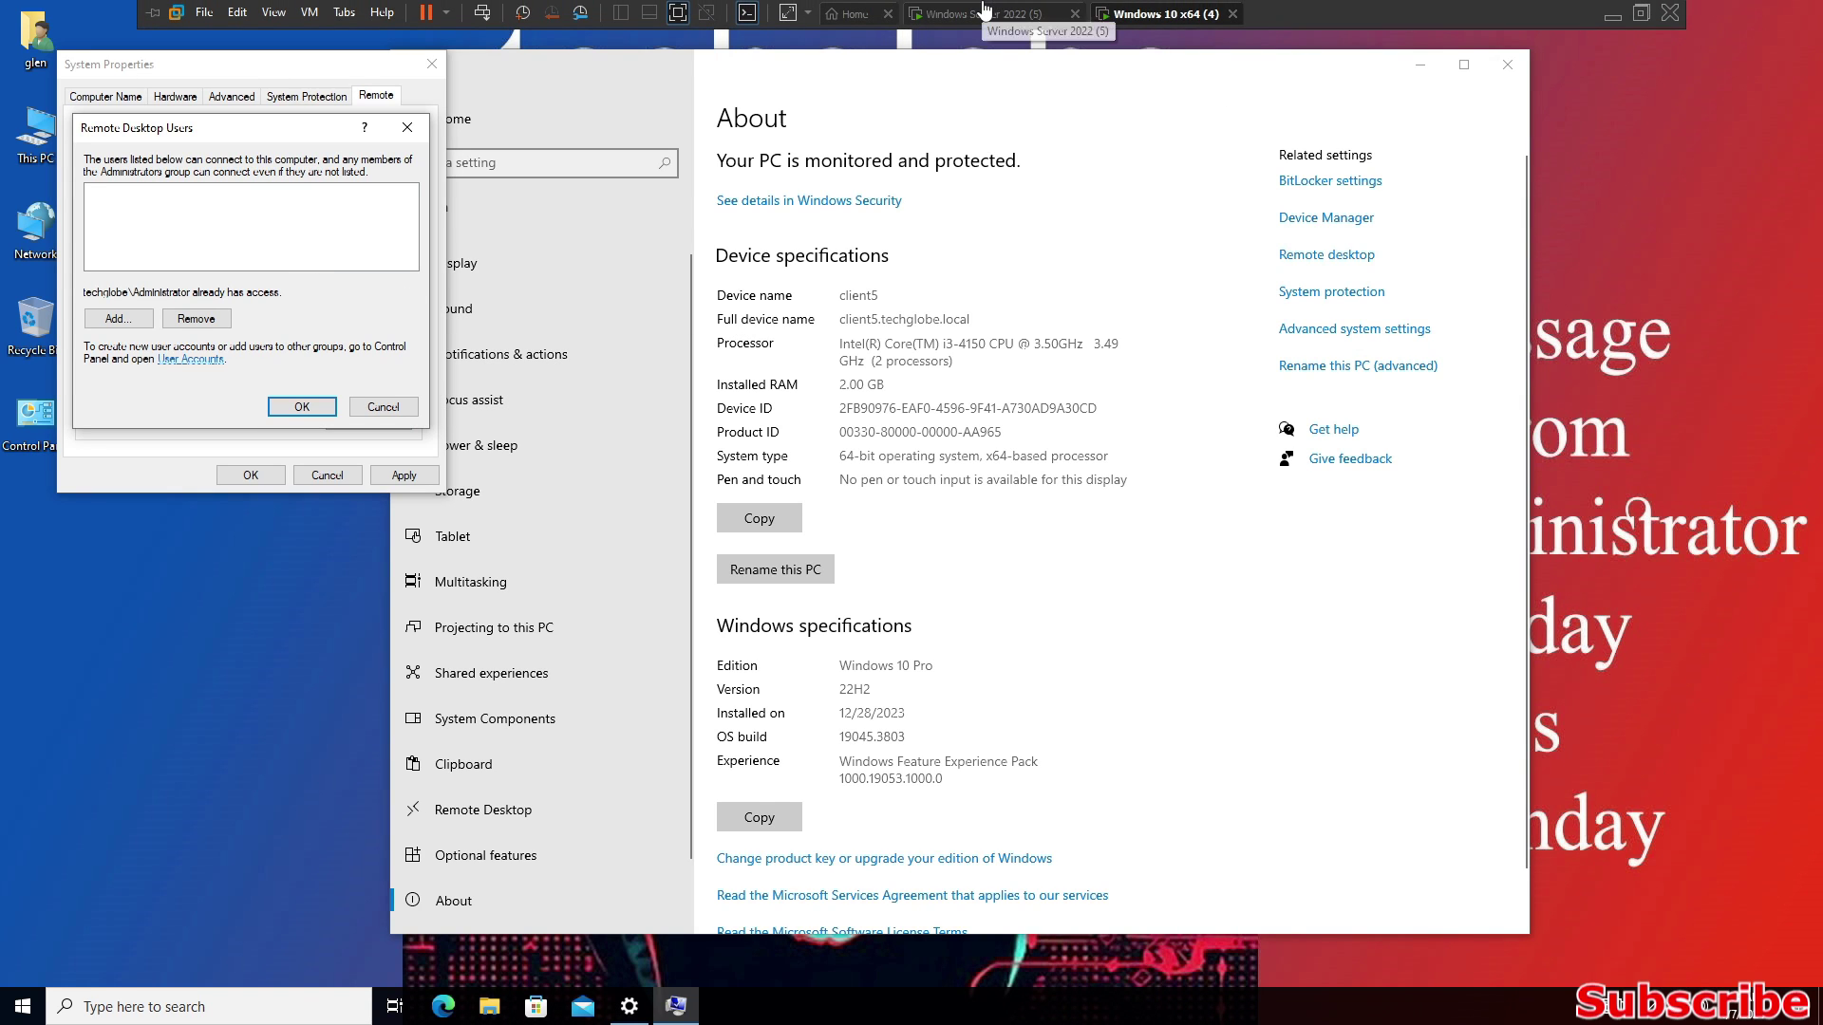
click(984, 12)
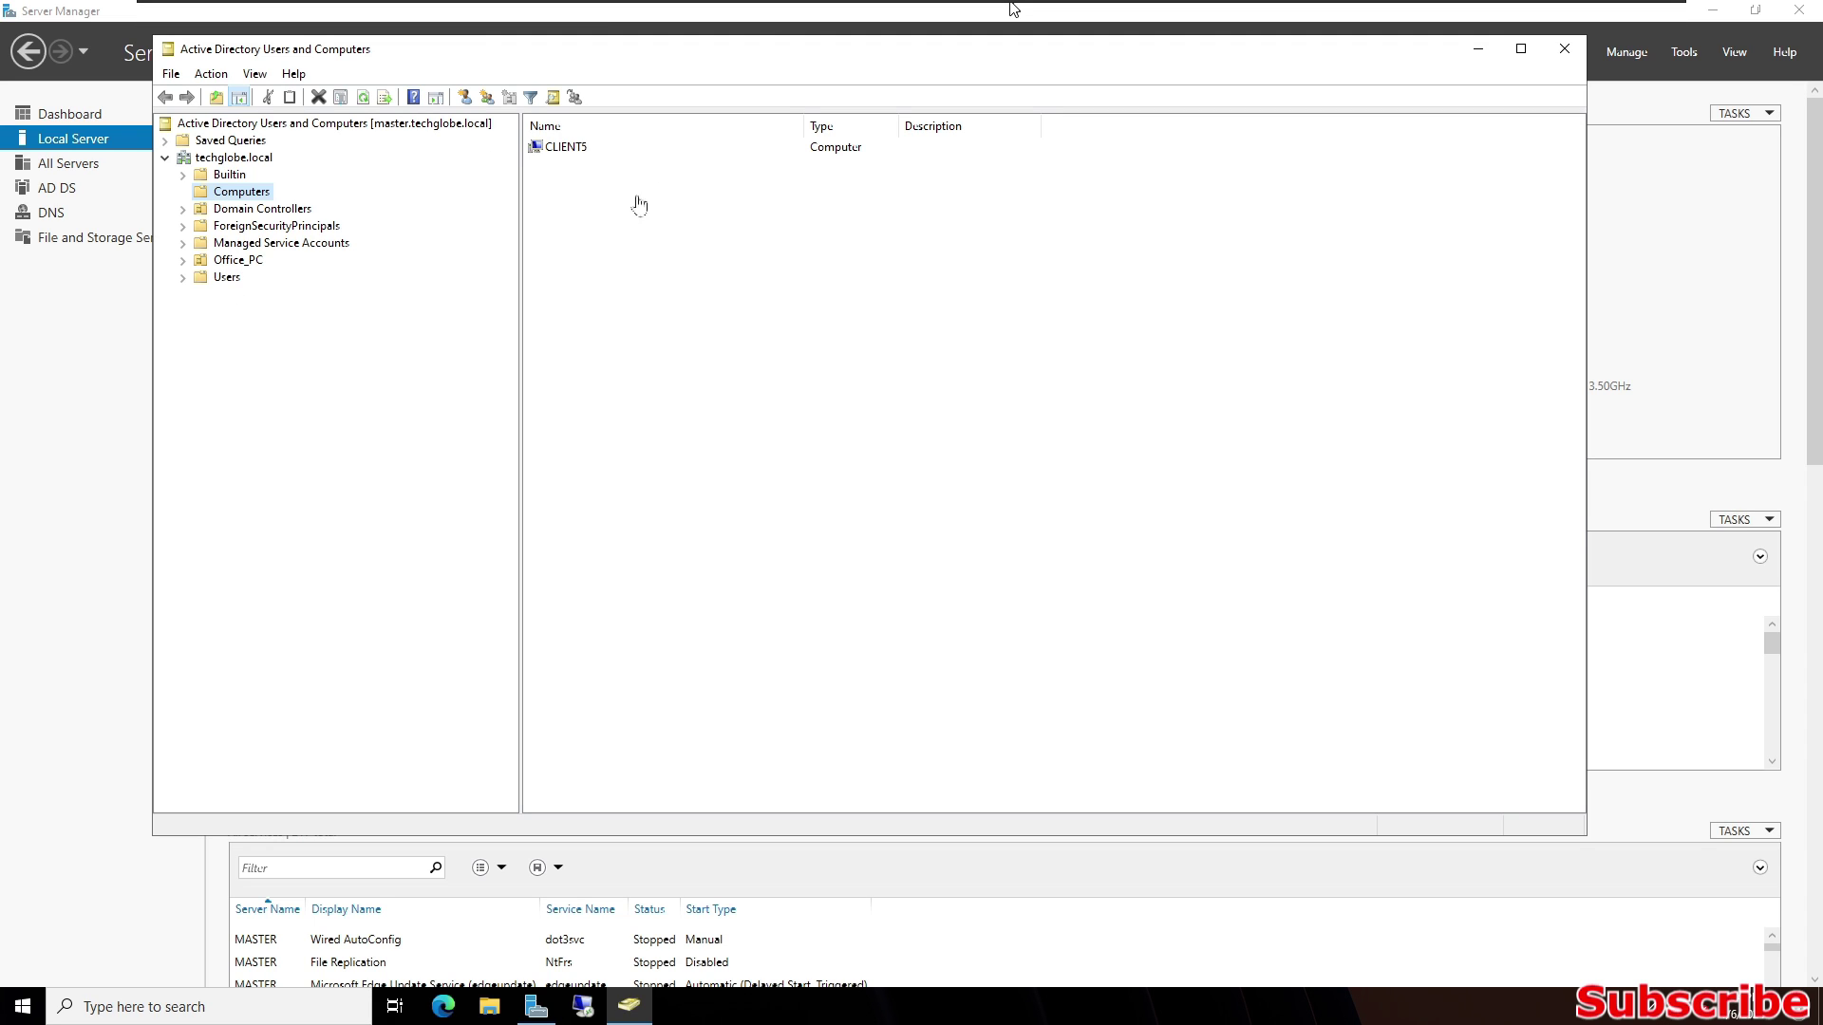
Find the client user's account among the Office_PC unit's accounts, then go back to the client.
click(229, 265)
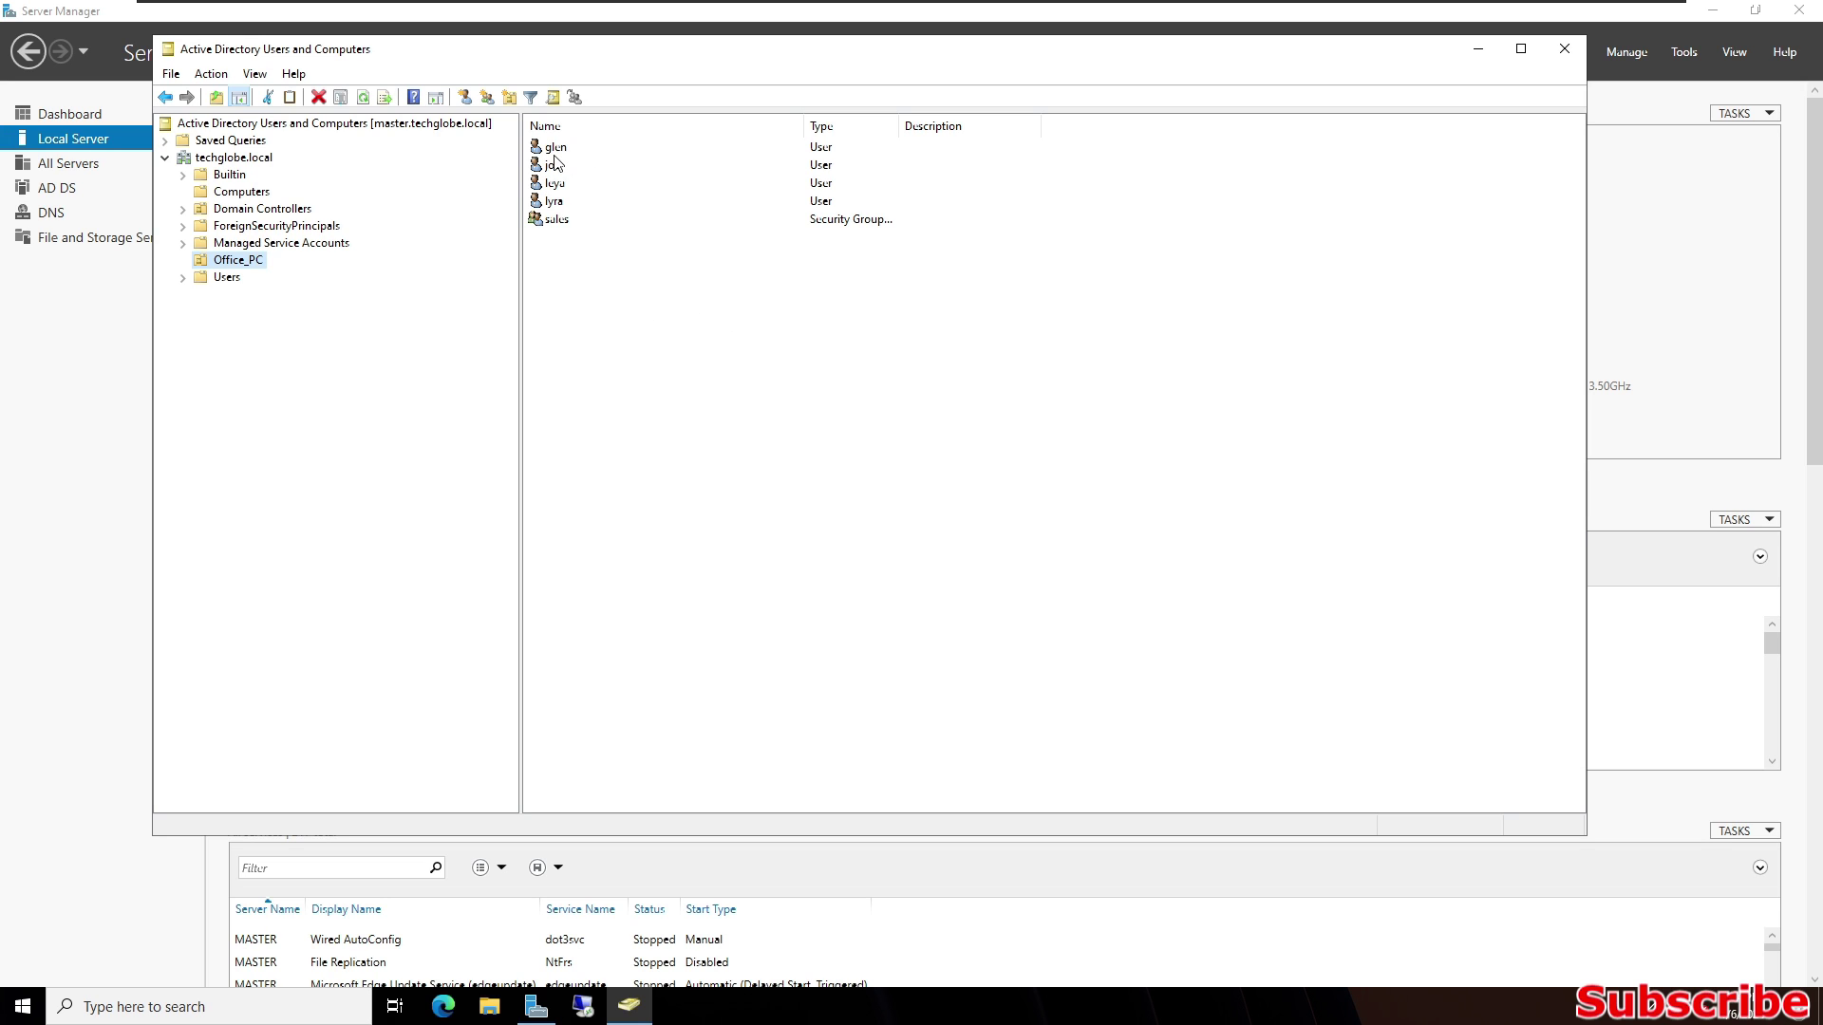
click(598, 148)
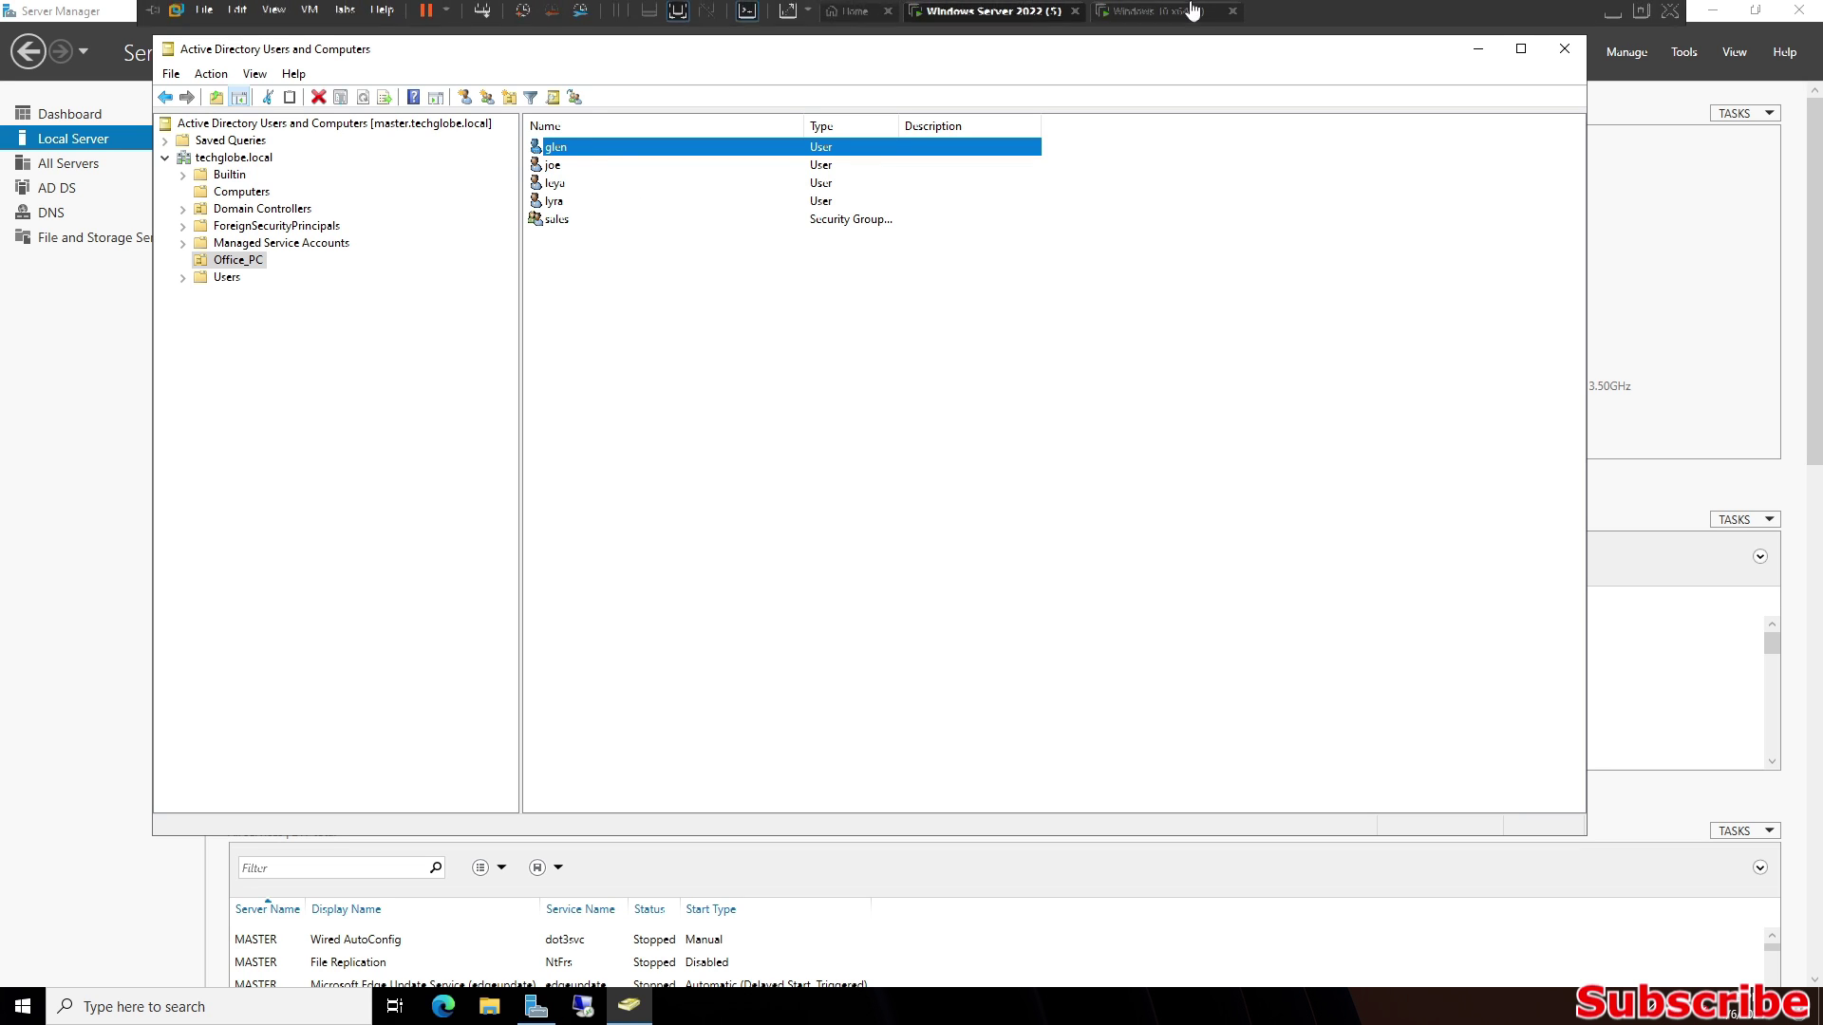
click(1198, 10)
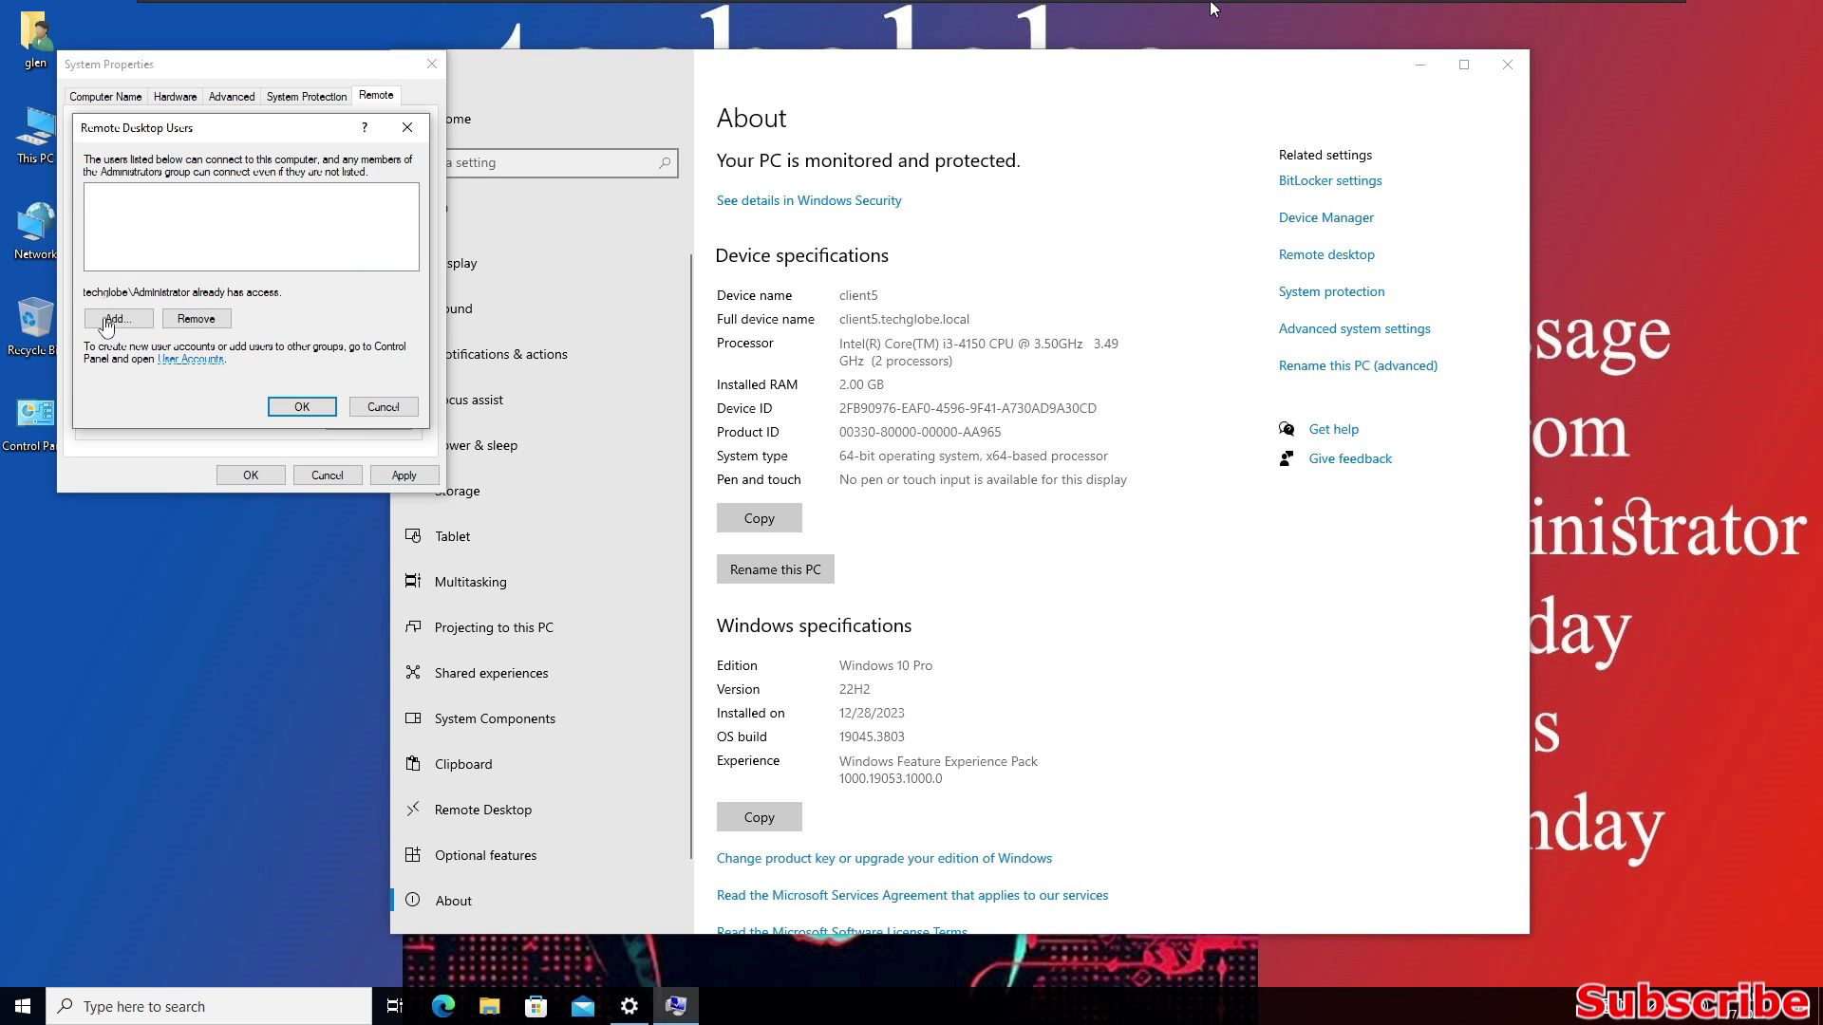
Add the client user's domain account to the Remote Desktop users, then apply and close System Properties.
click(112, 320)
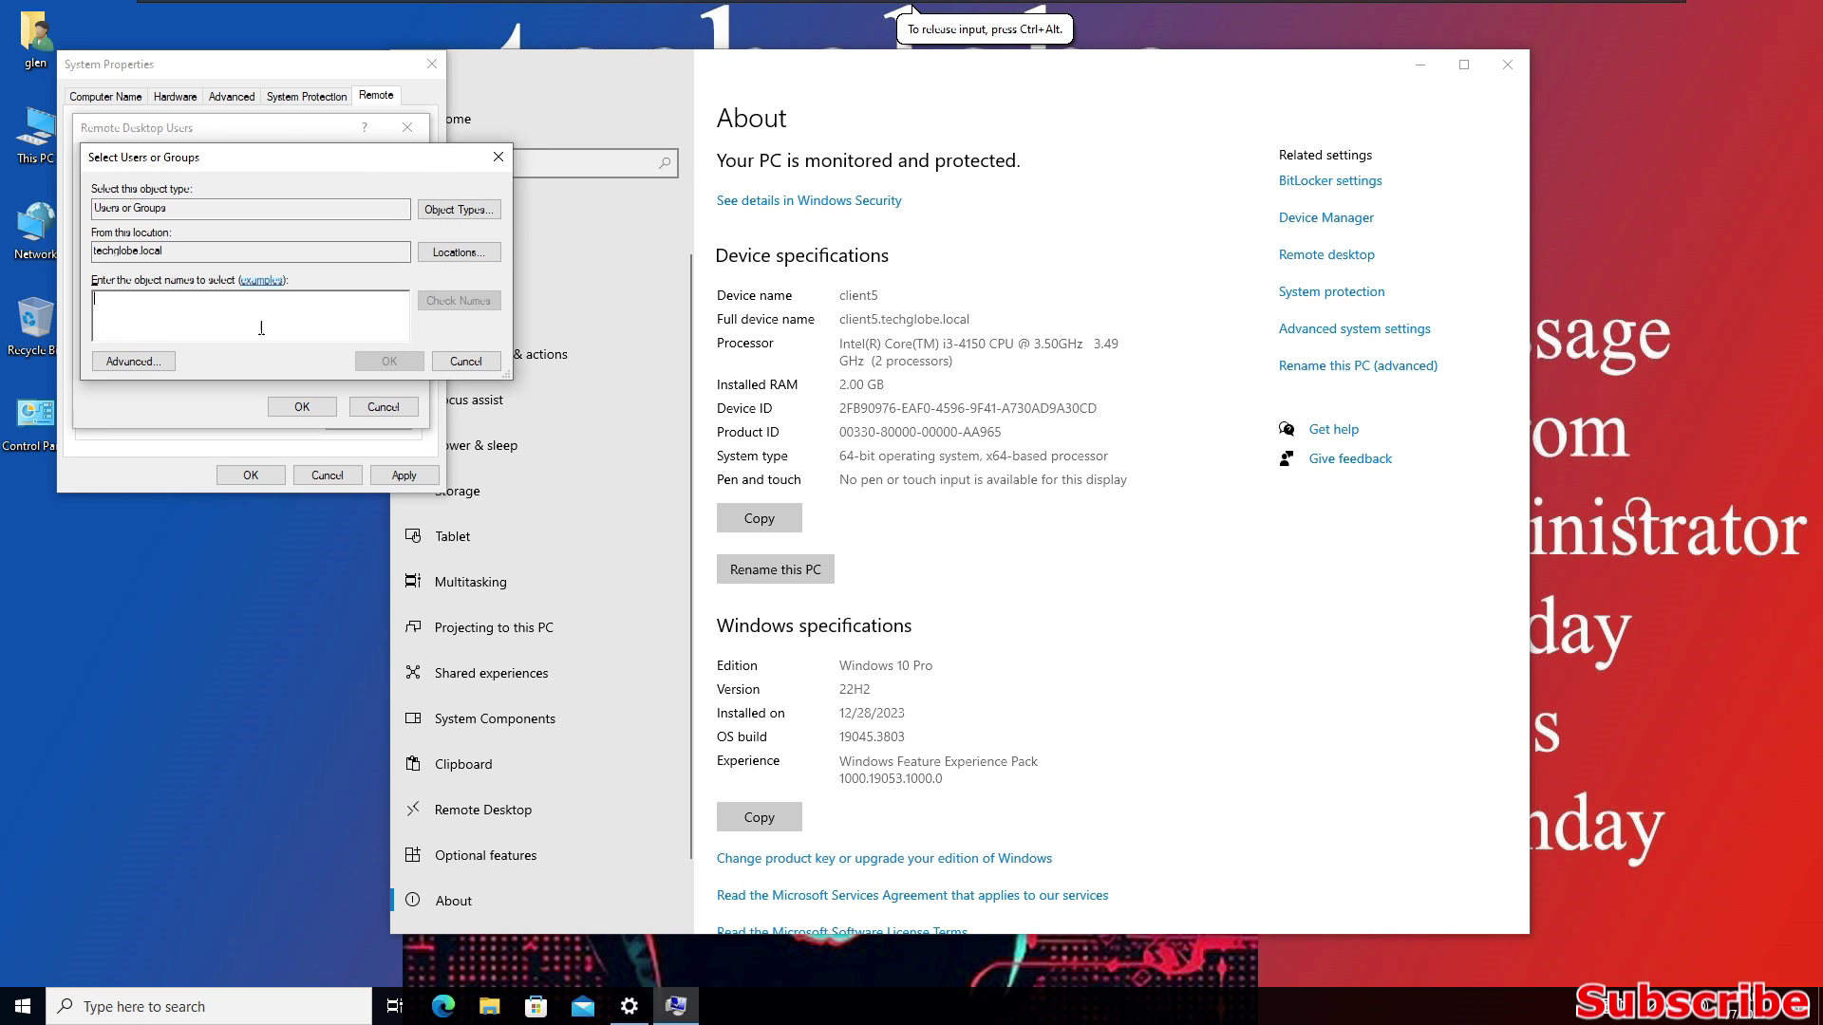
click(132, 361)
click(524, 371)
scroll(304, 591, down, 2)
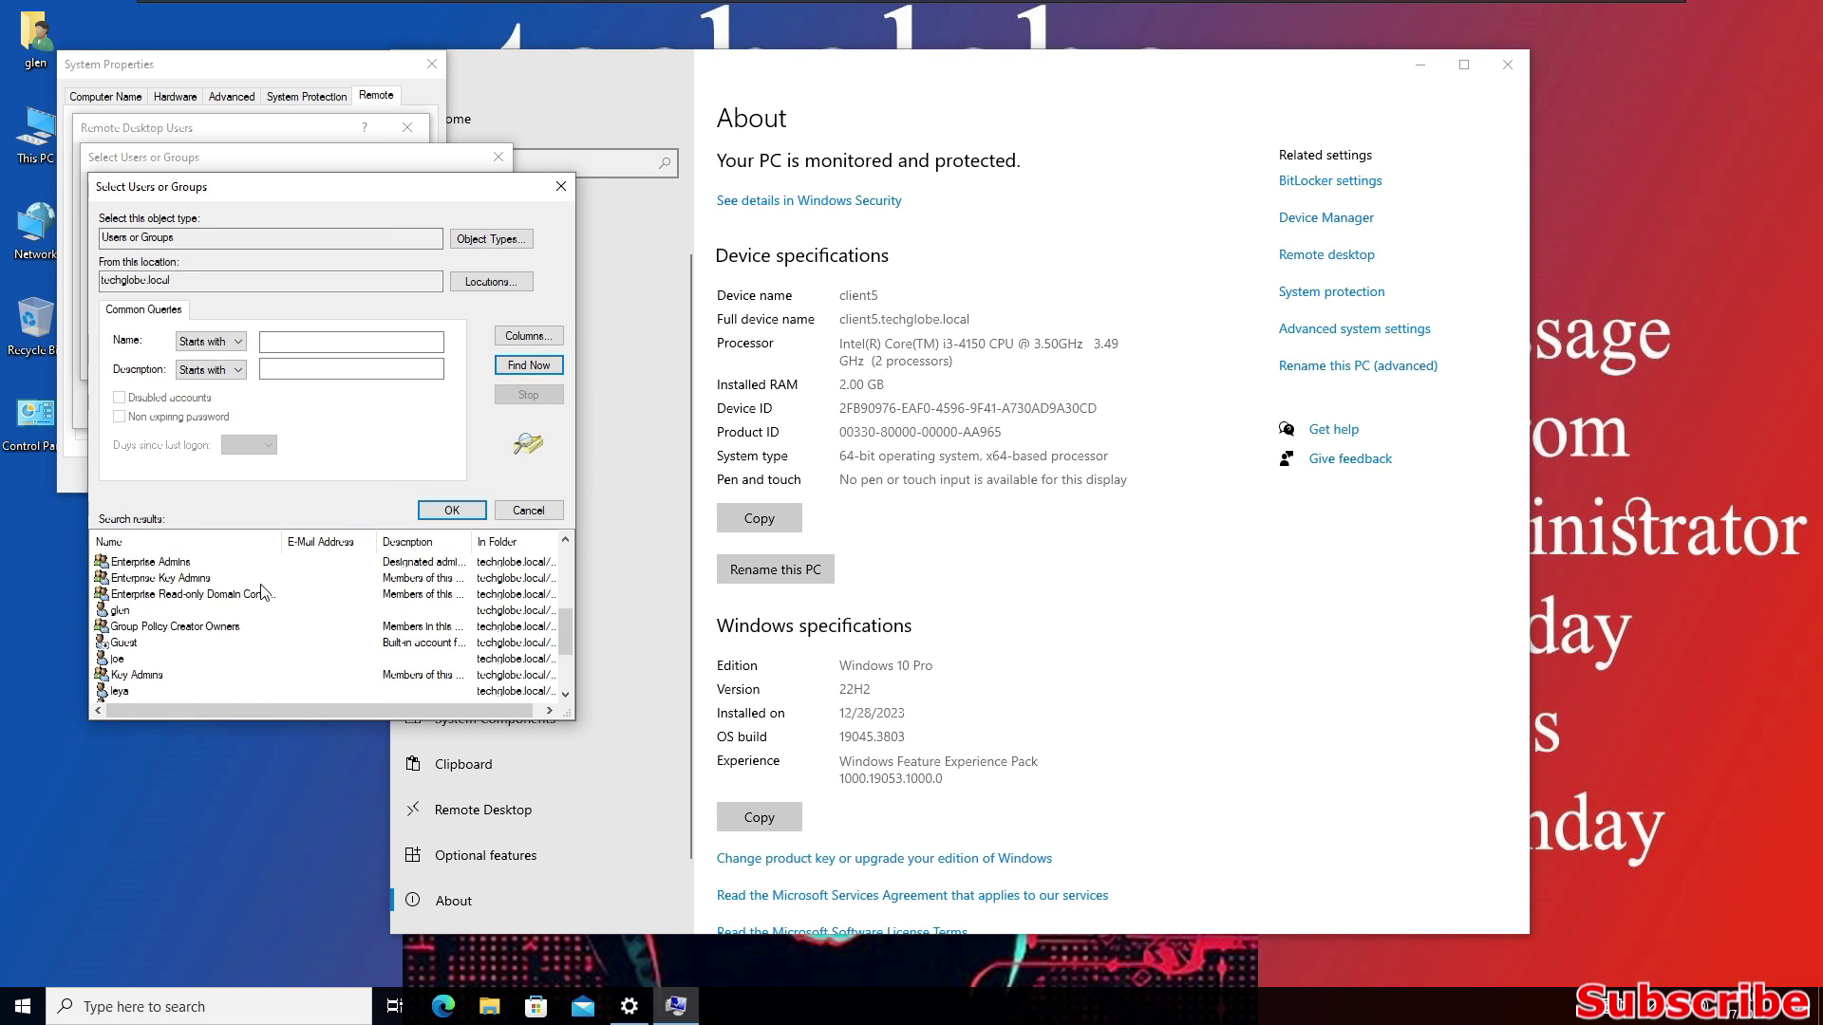
click(111, 616)
click(463, 514)
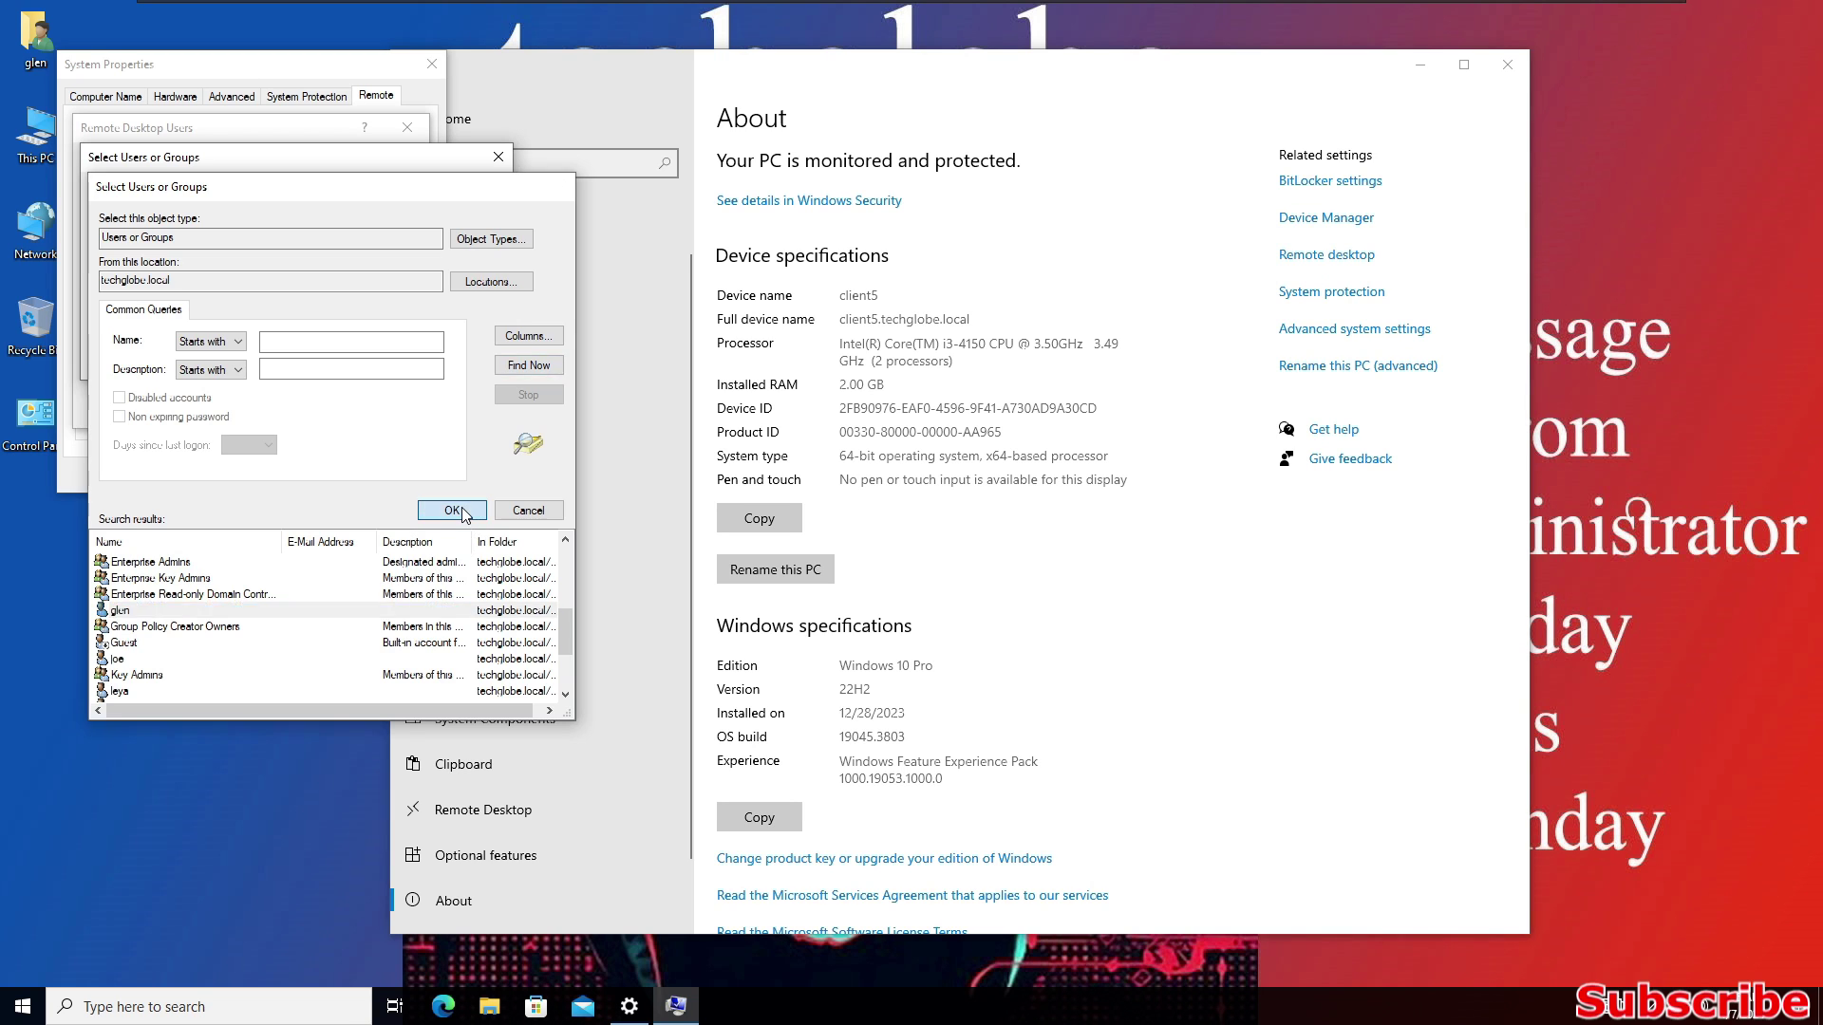
click(387, 360)
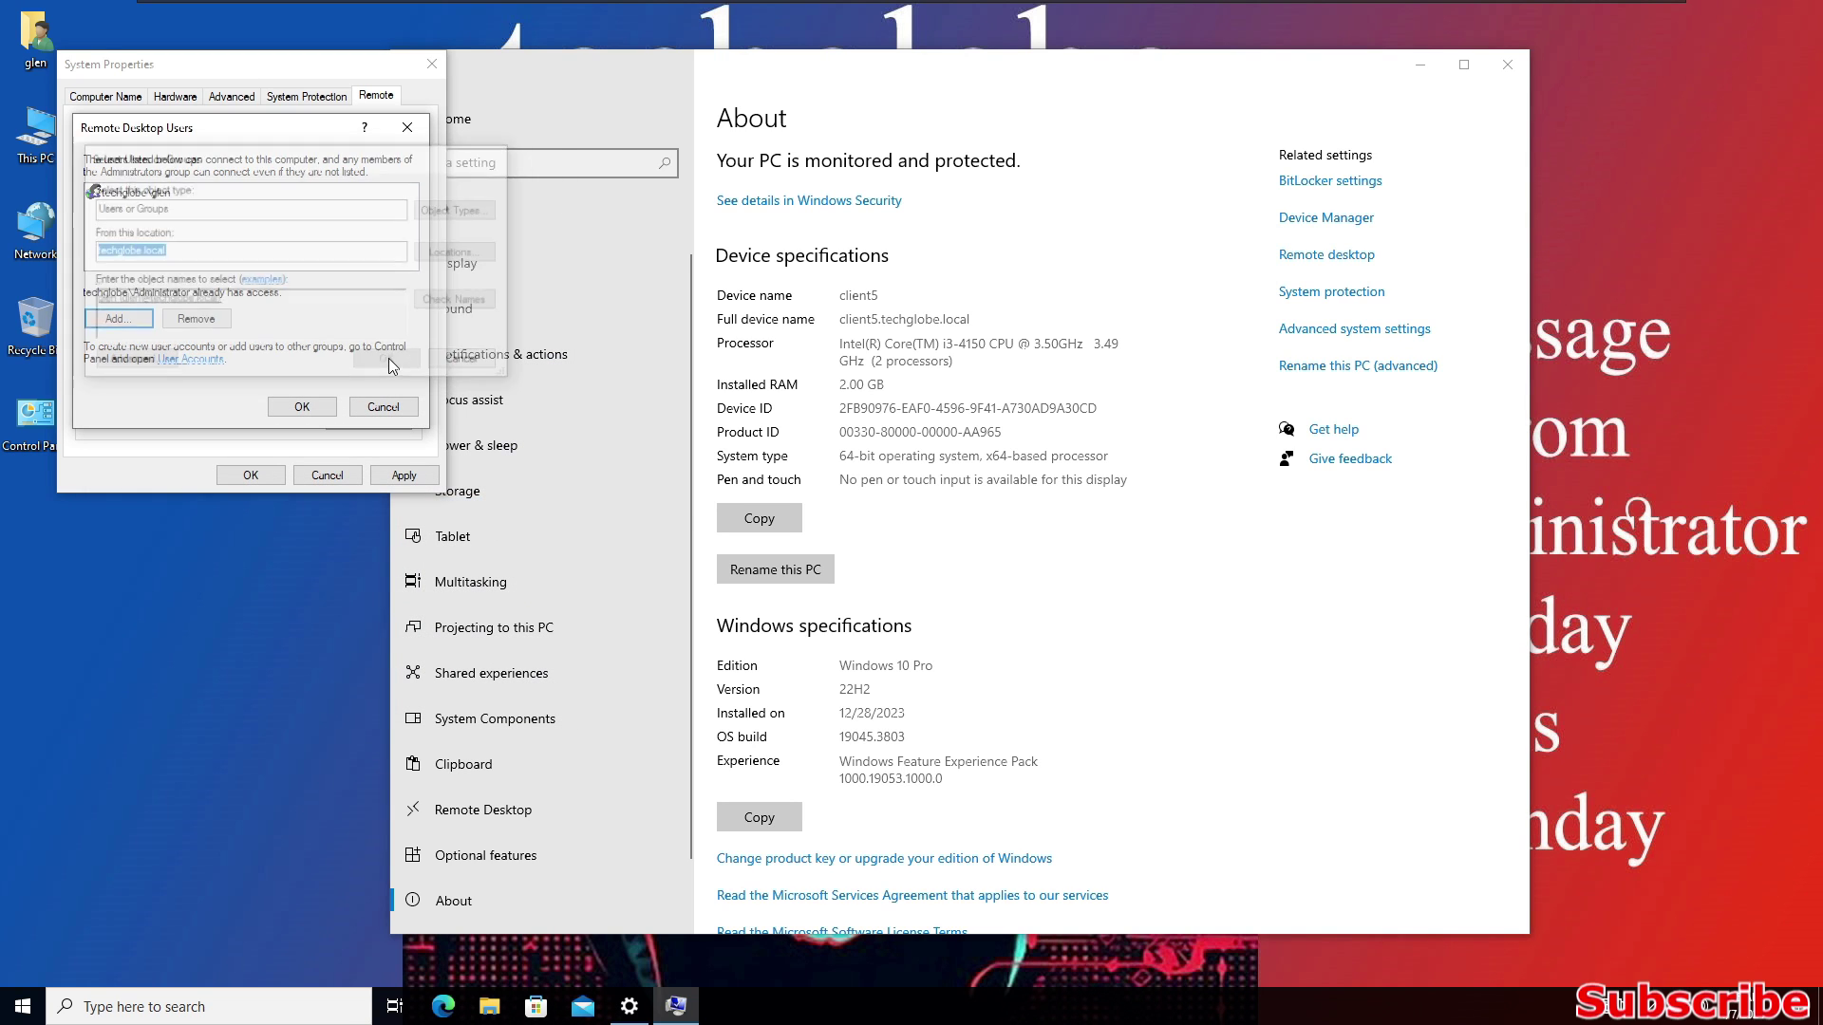
click(301, 406)
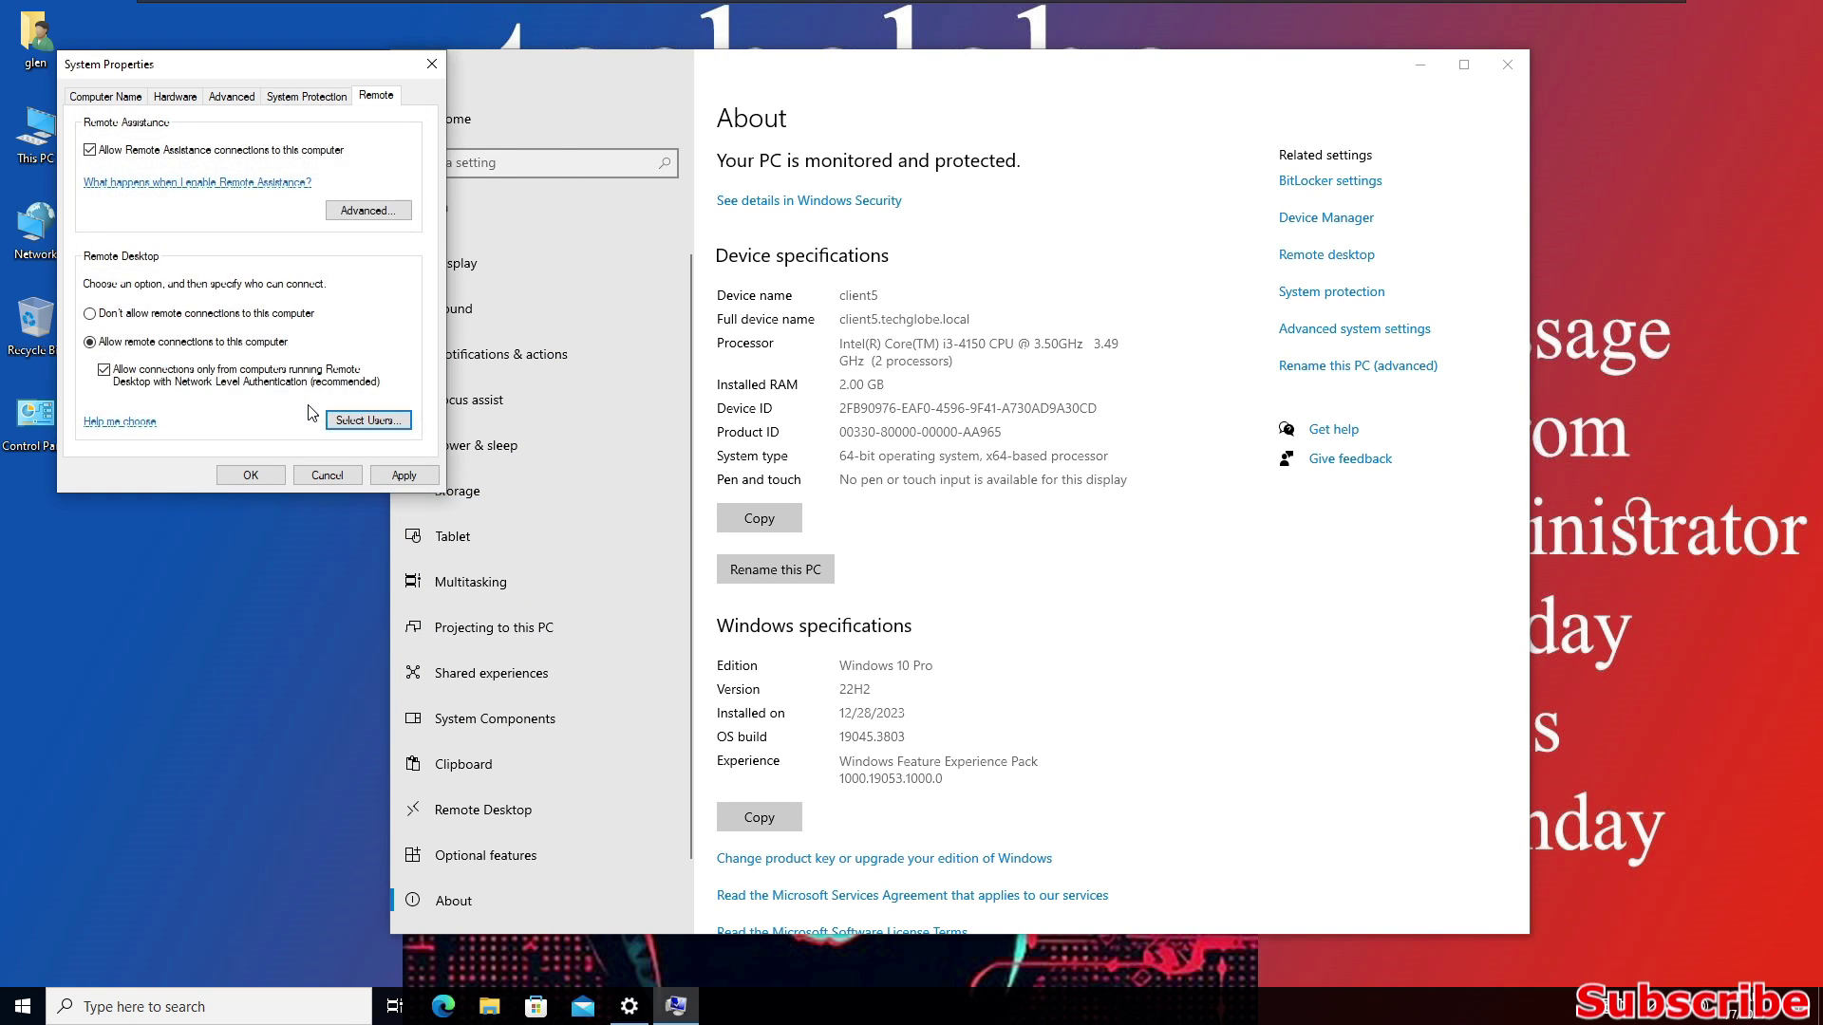
click(399, 474)
click(242, 475)
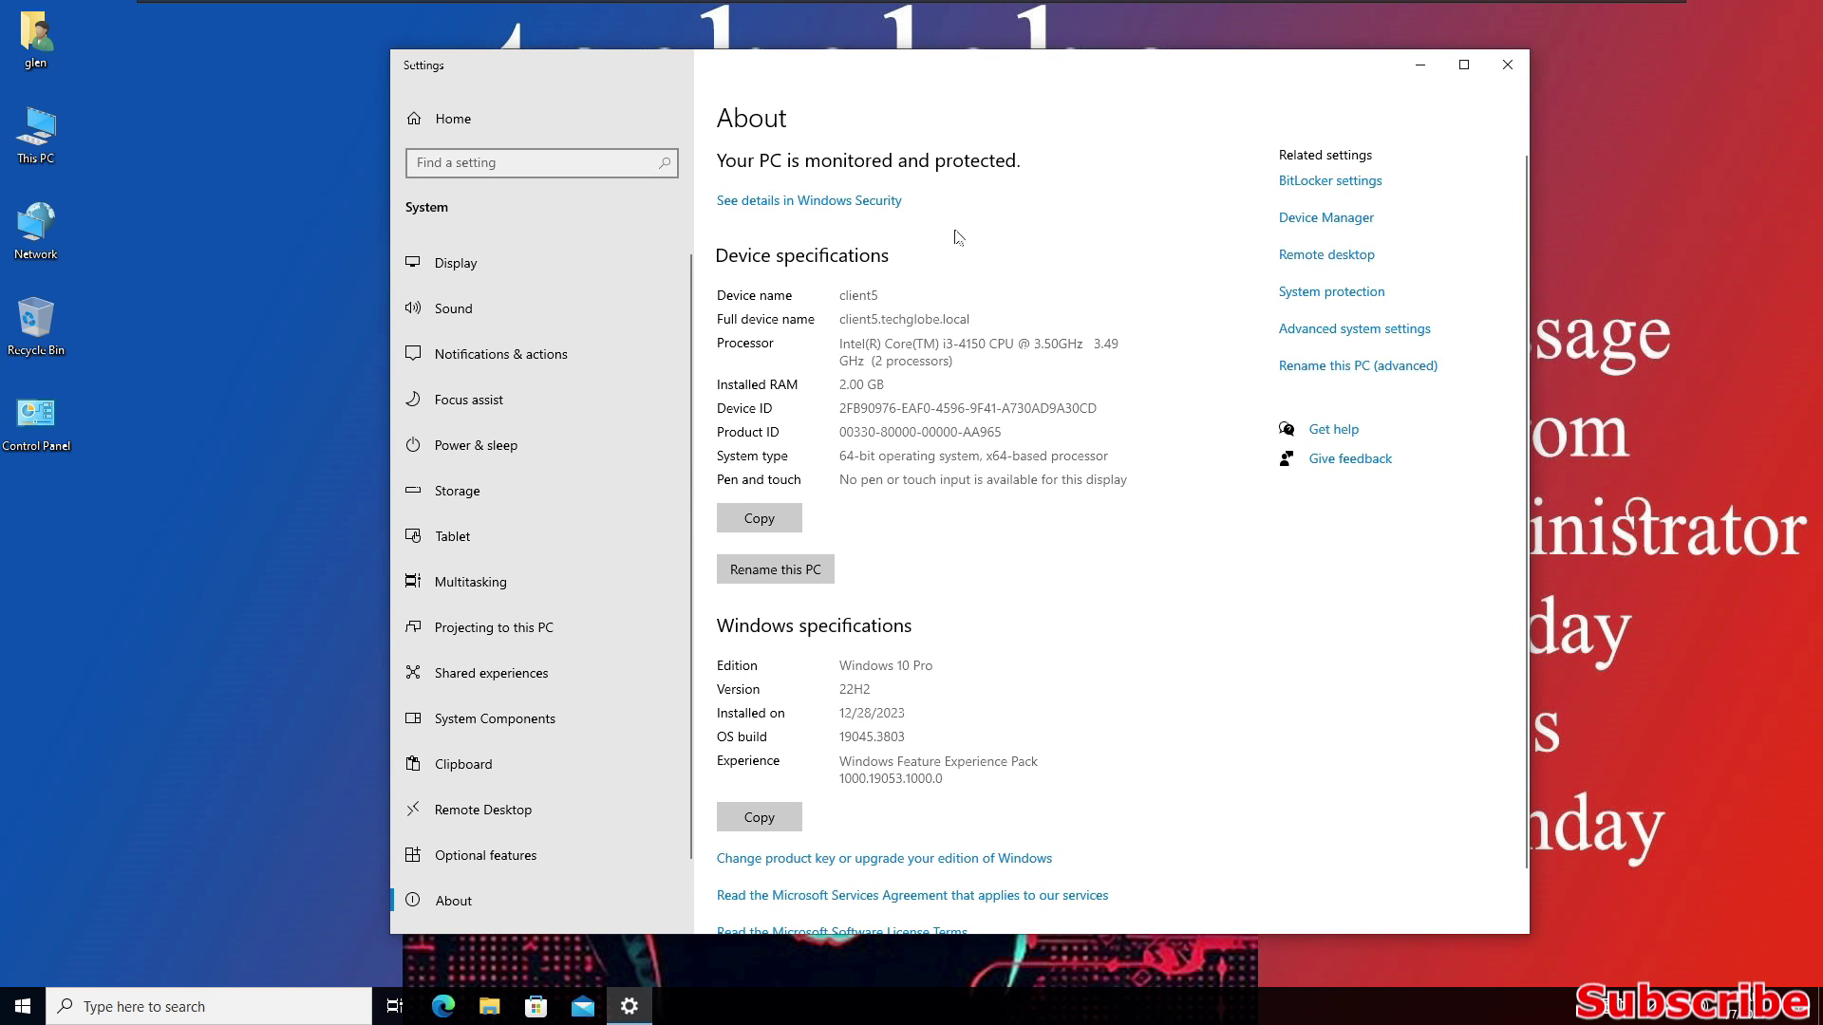
On the server, display the Computers container in Active Directory Users and Computers.
click(980, 13)
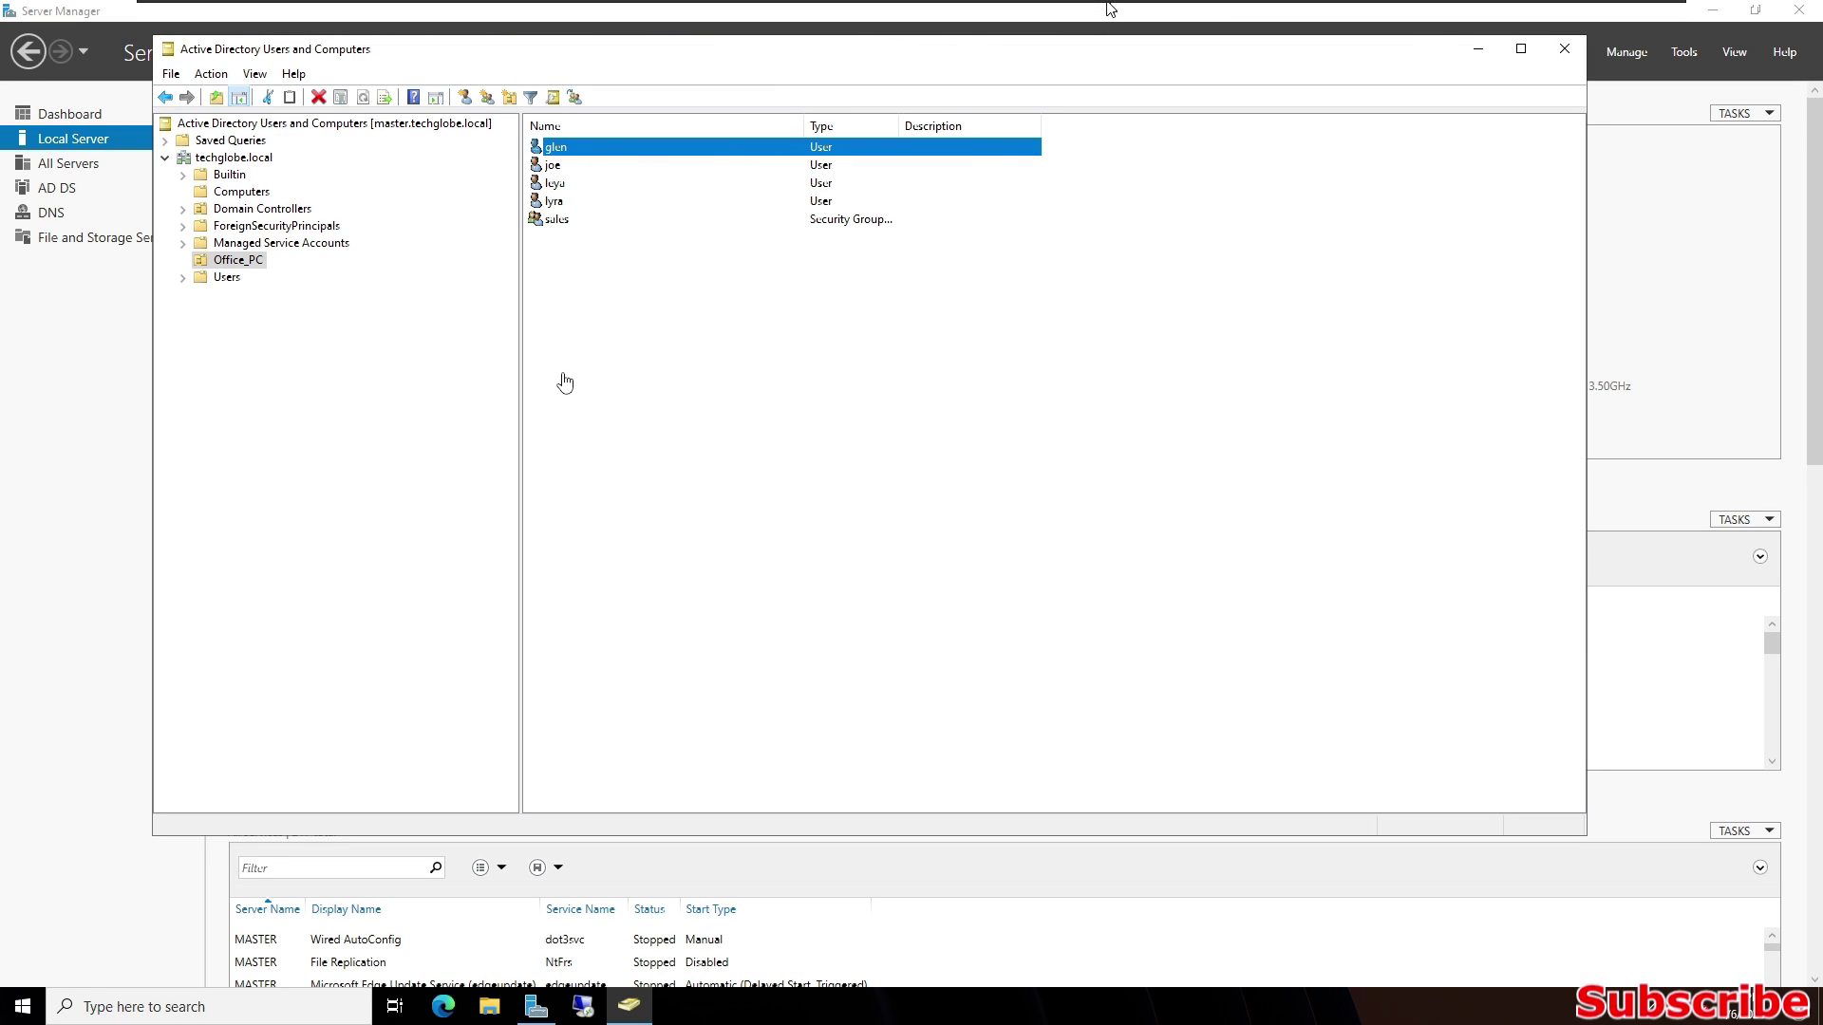
drag(465, 49, 369, 48)
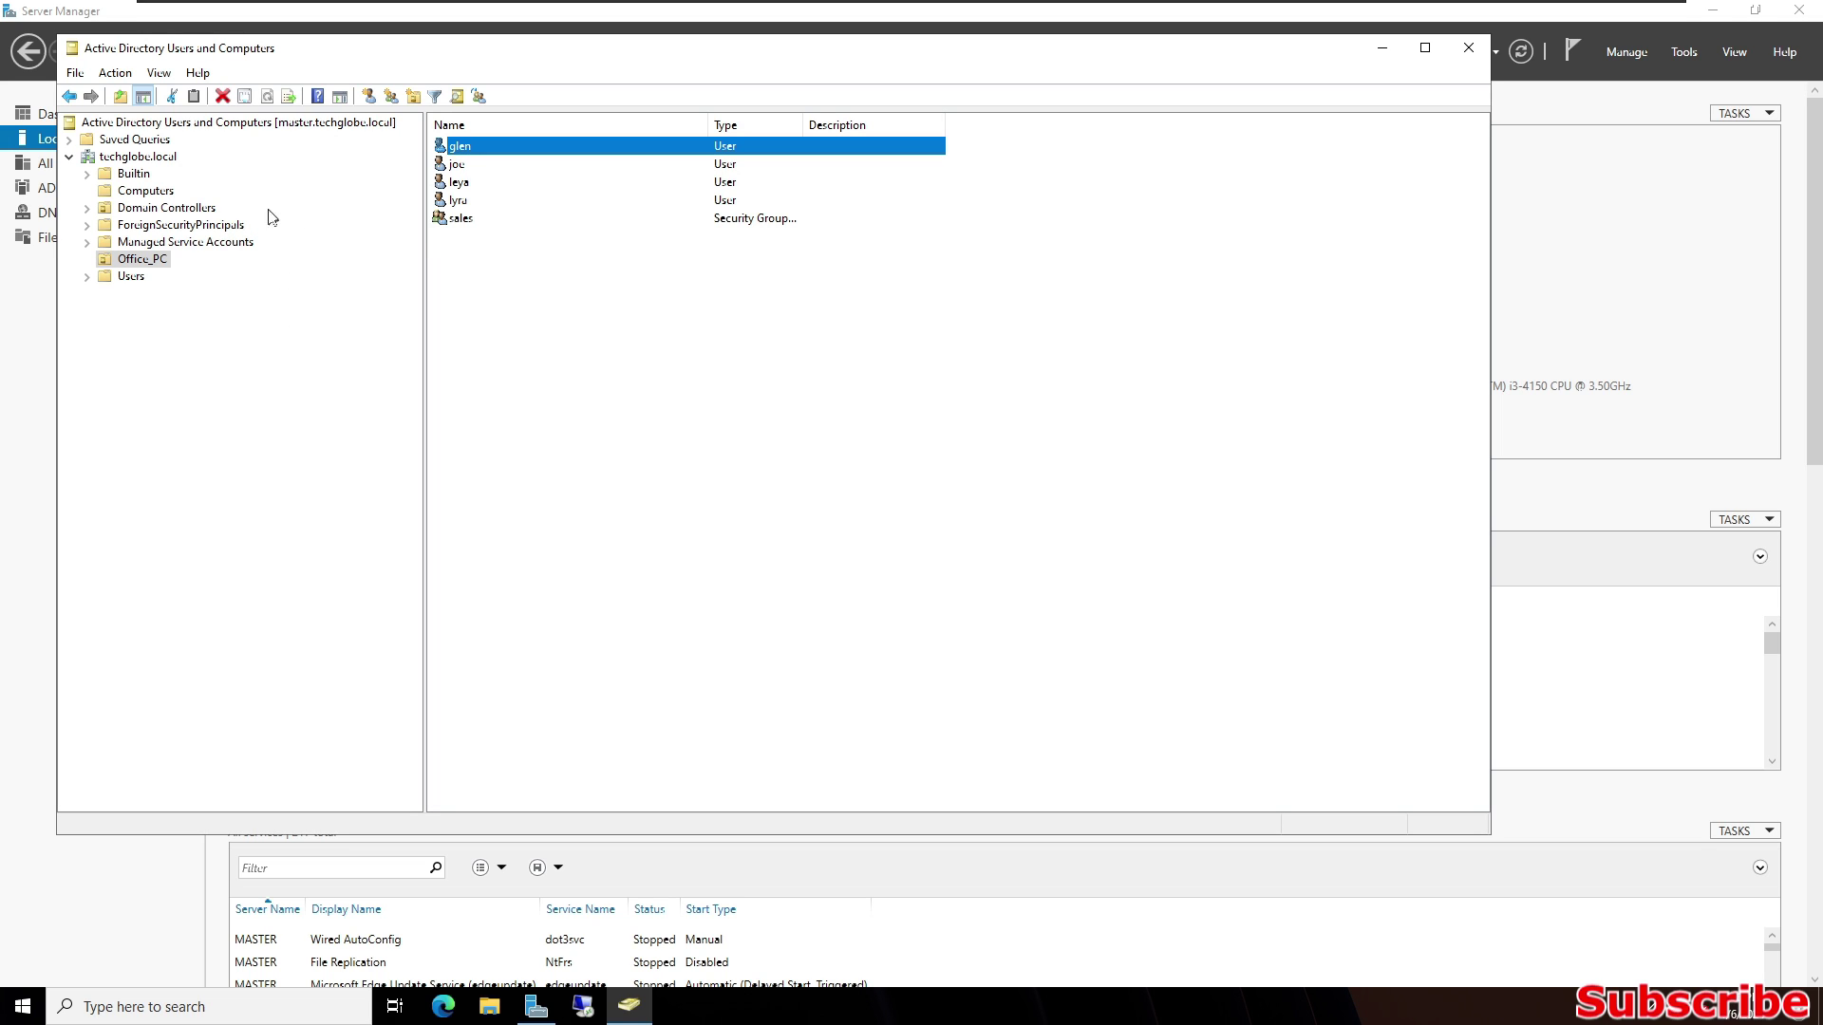
click(147, 192)
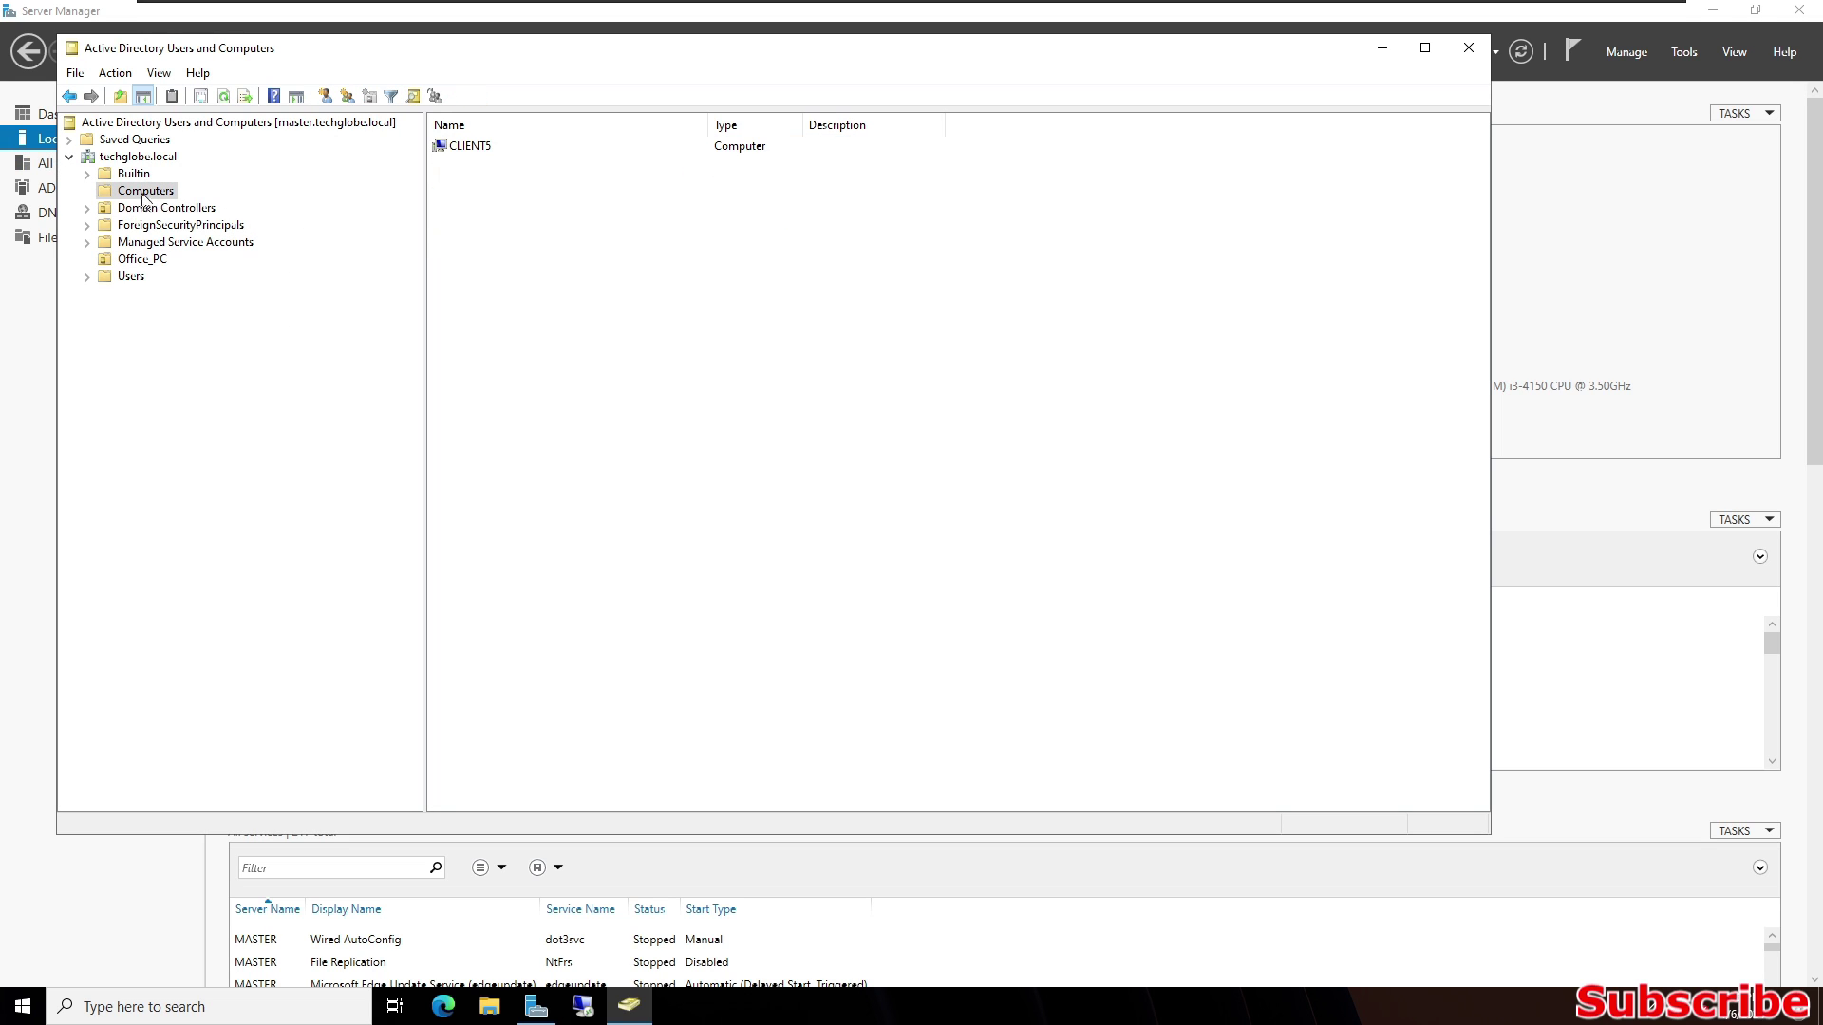
Create the HR_PC organizational unit under techglobe.local.
right_click(126, 157)
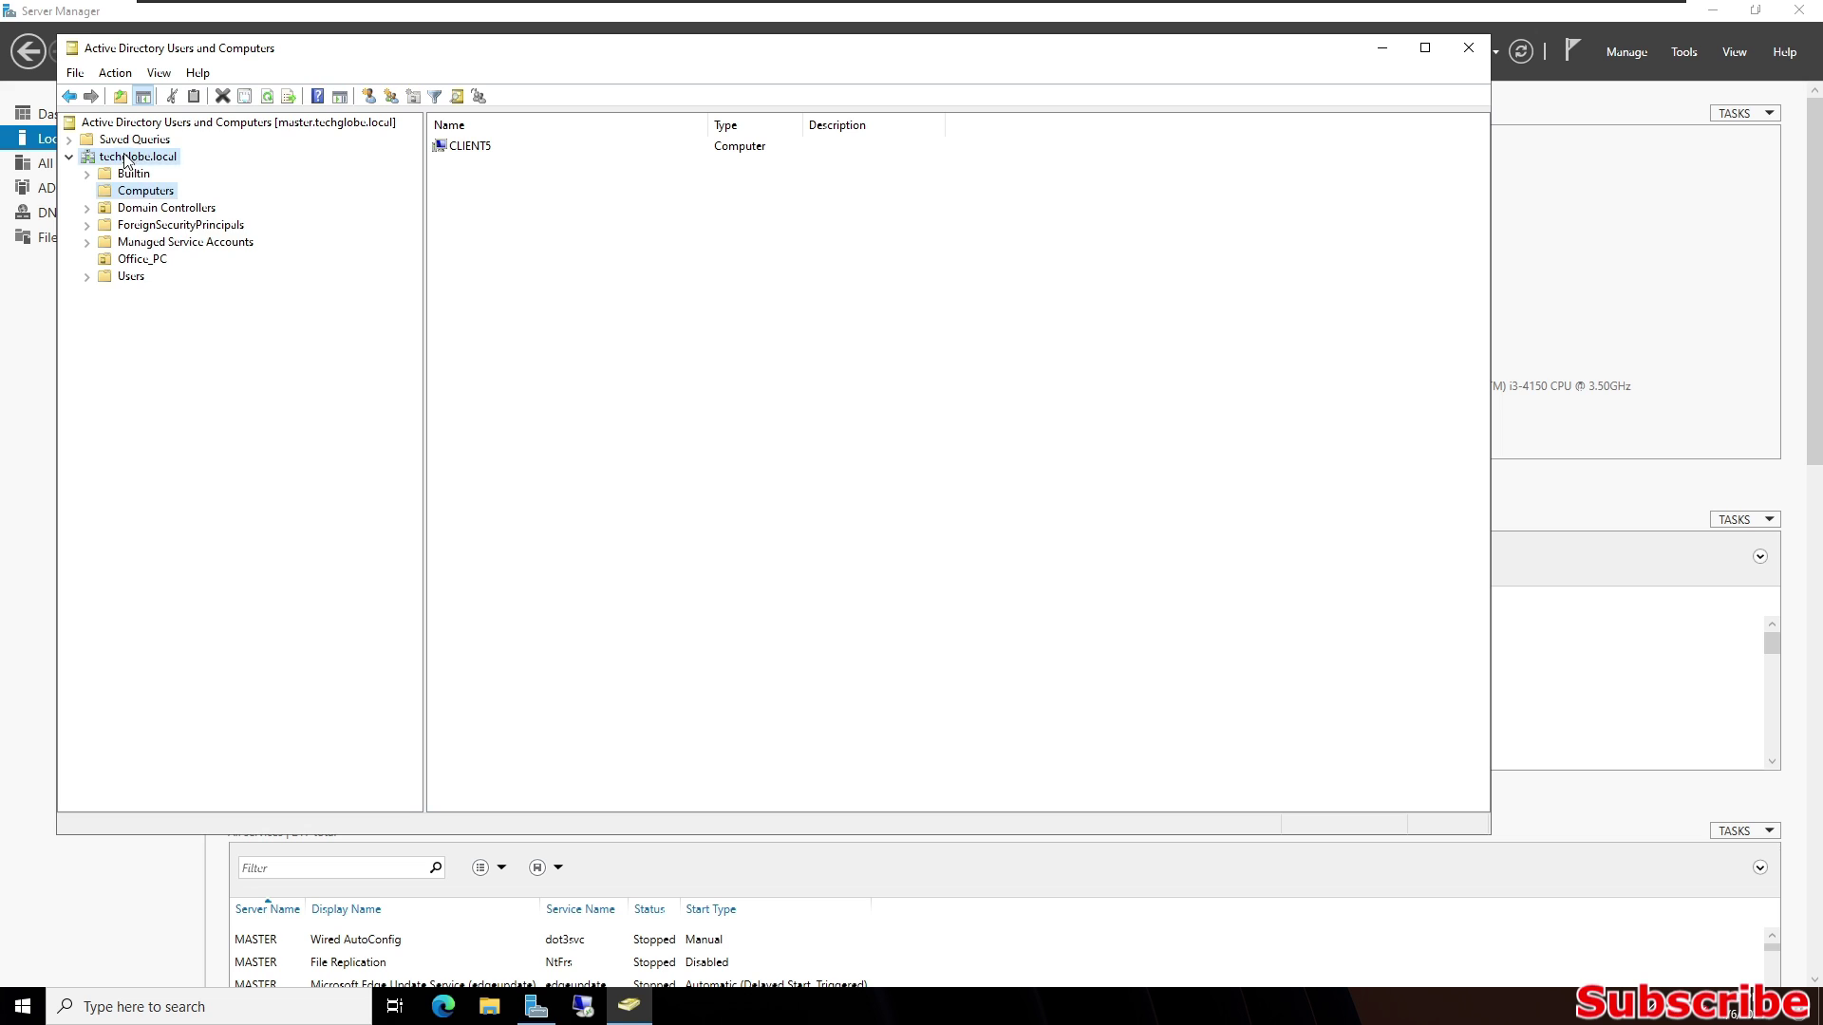
mouse_move(204, 300)
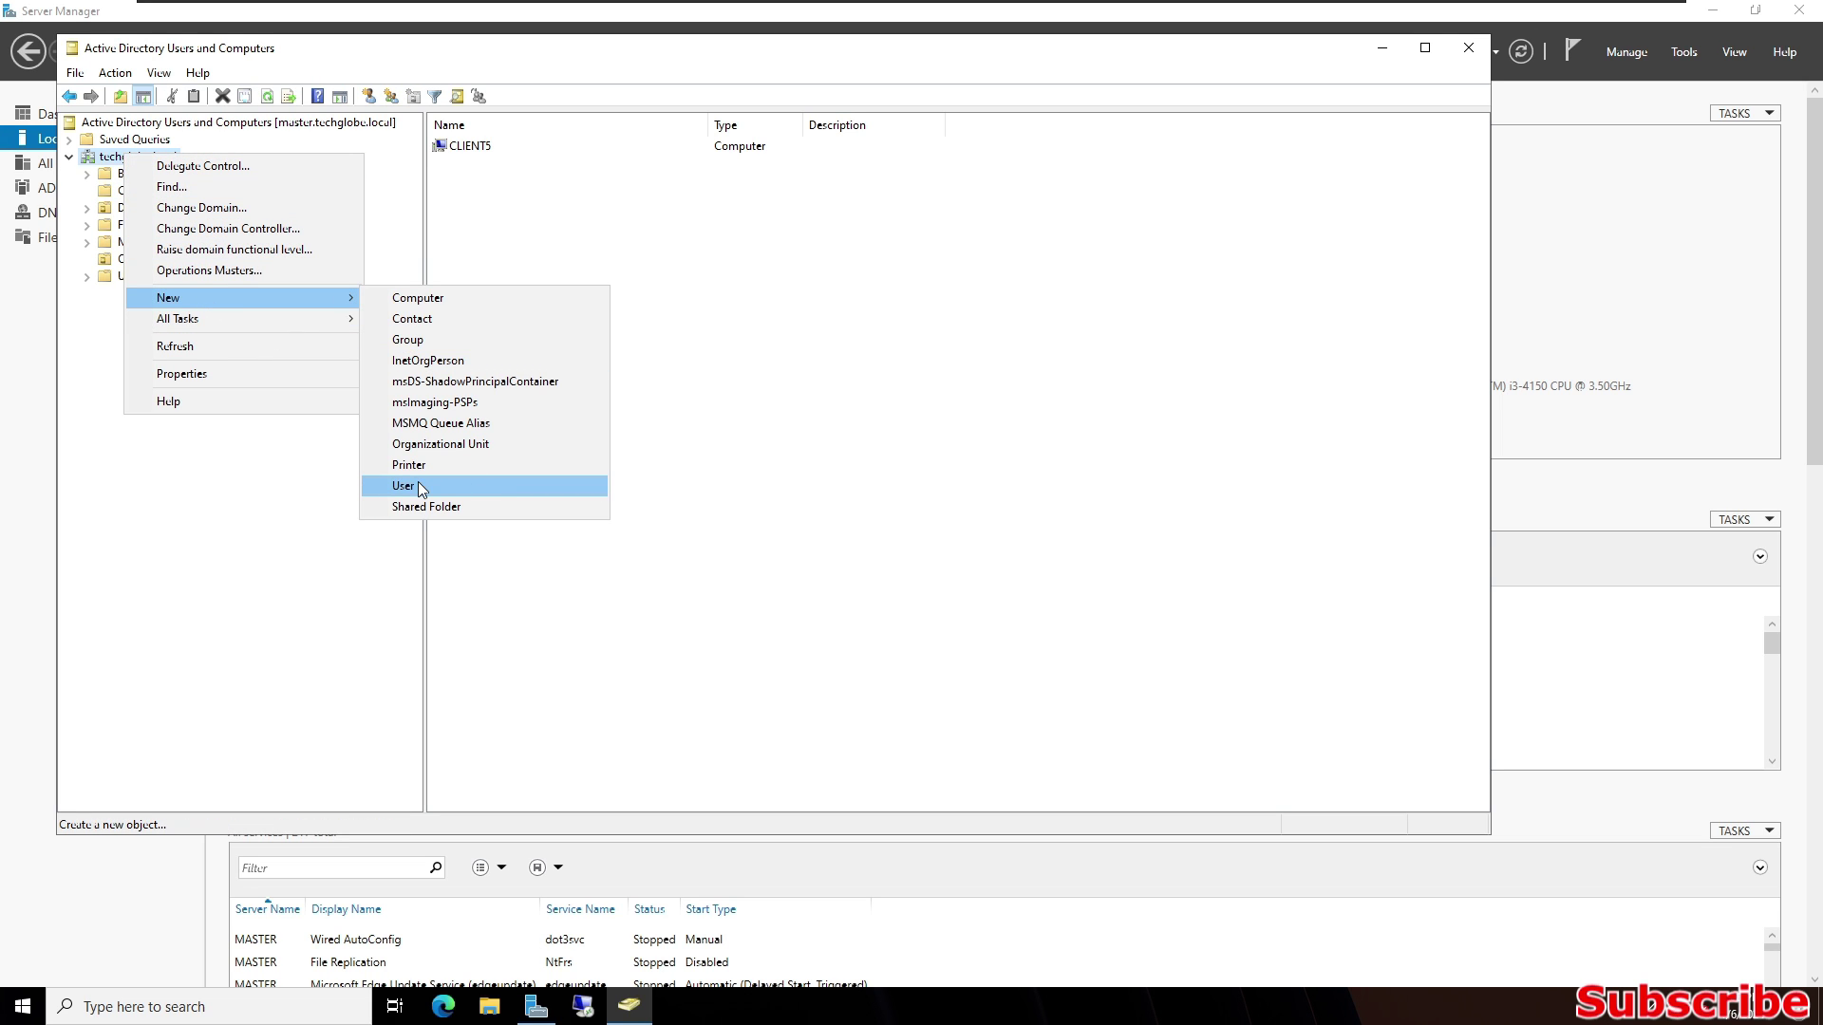
click(425, 446)
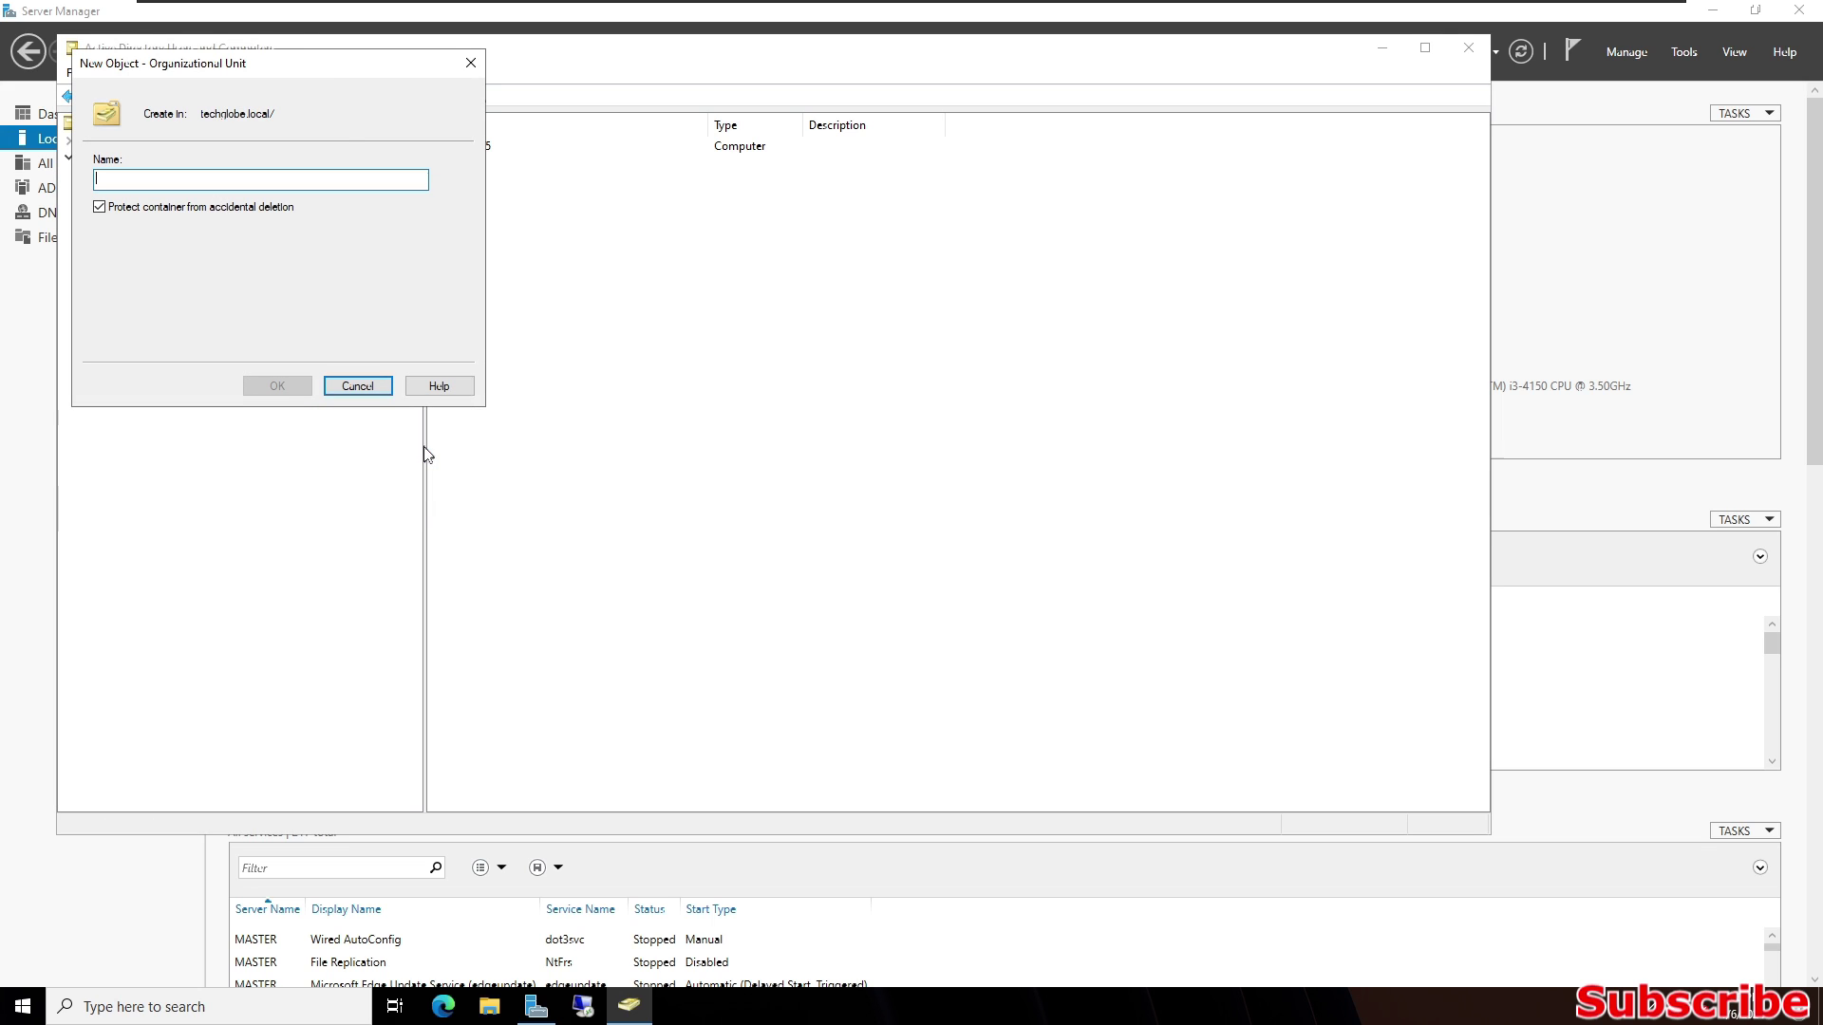
drag(281, 61, 673, 300)
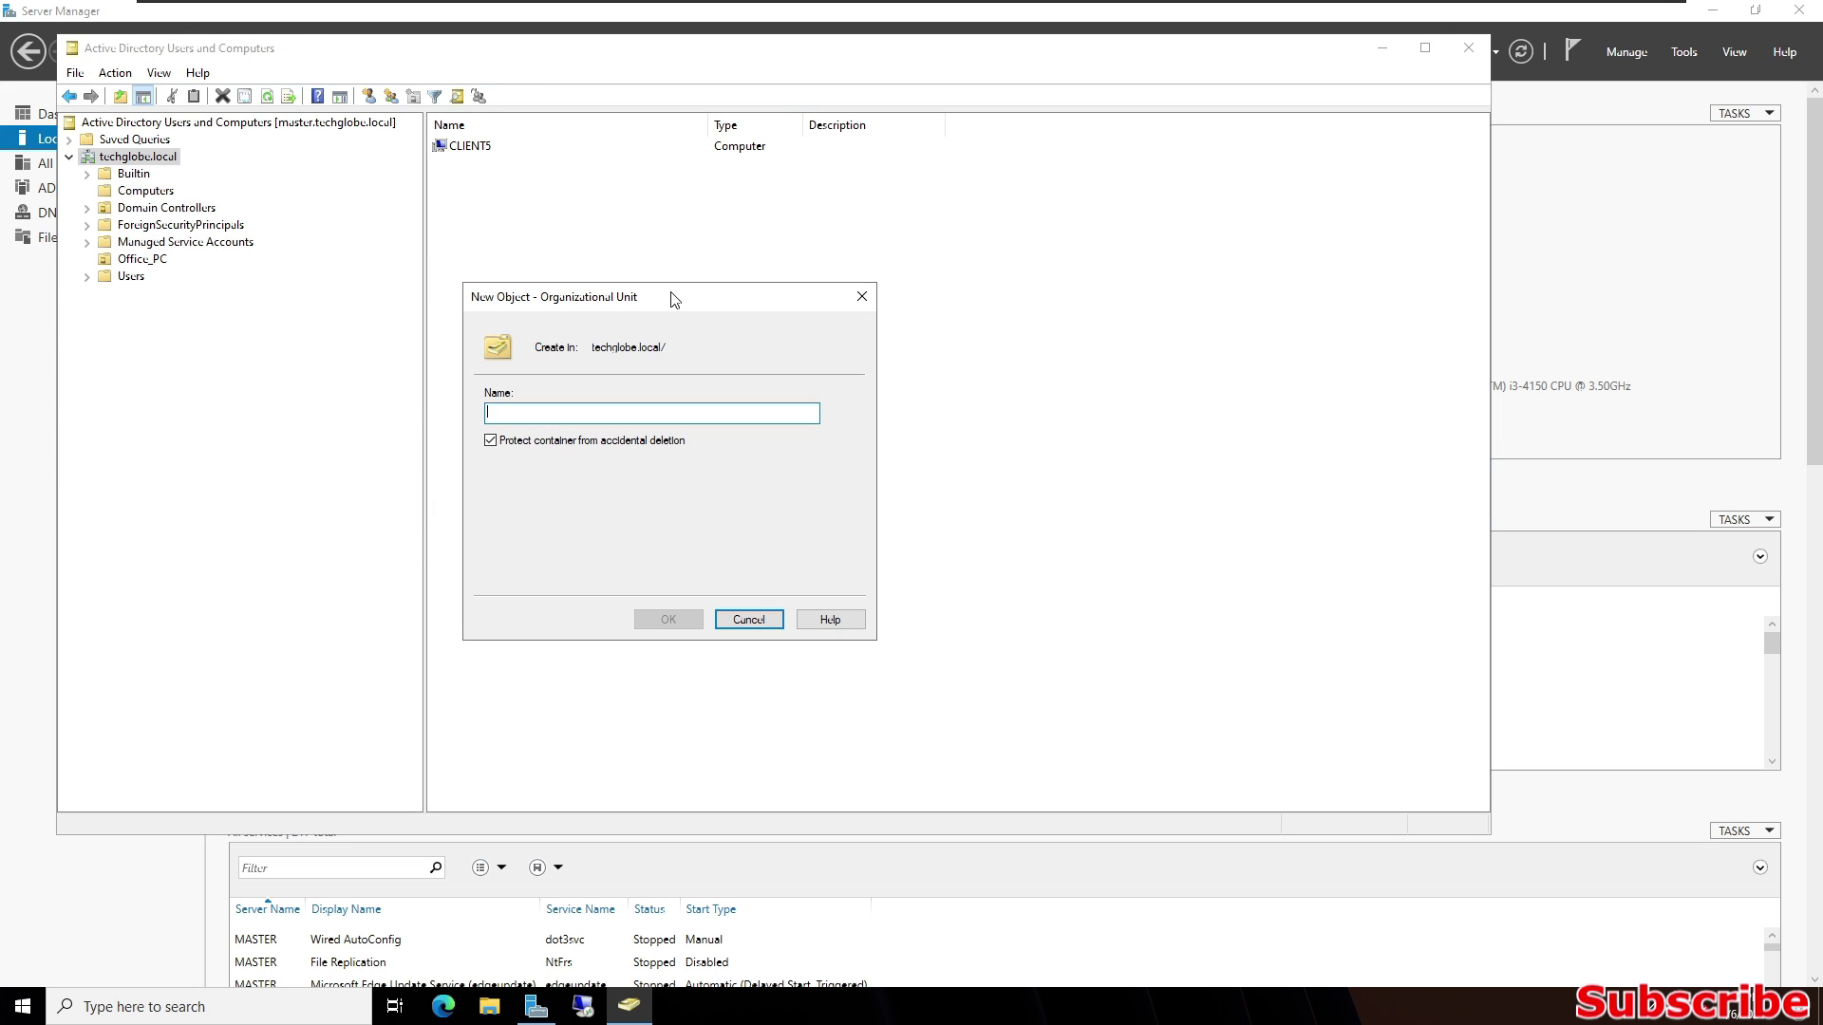
text(HR_PC)
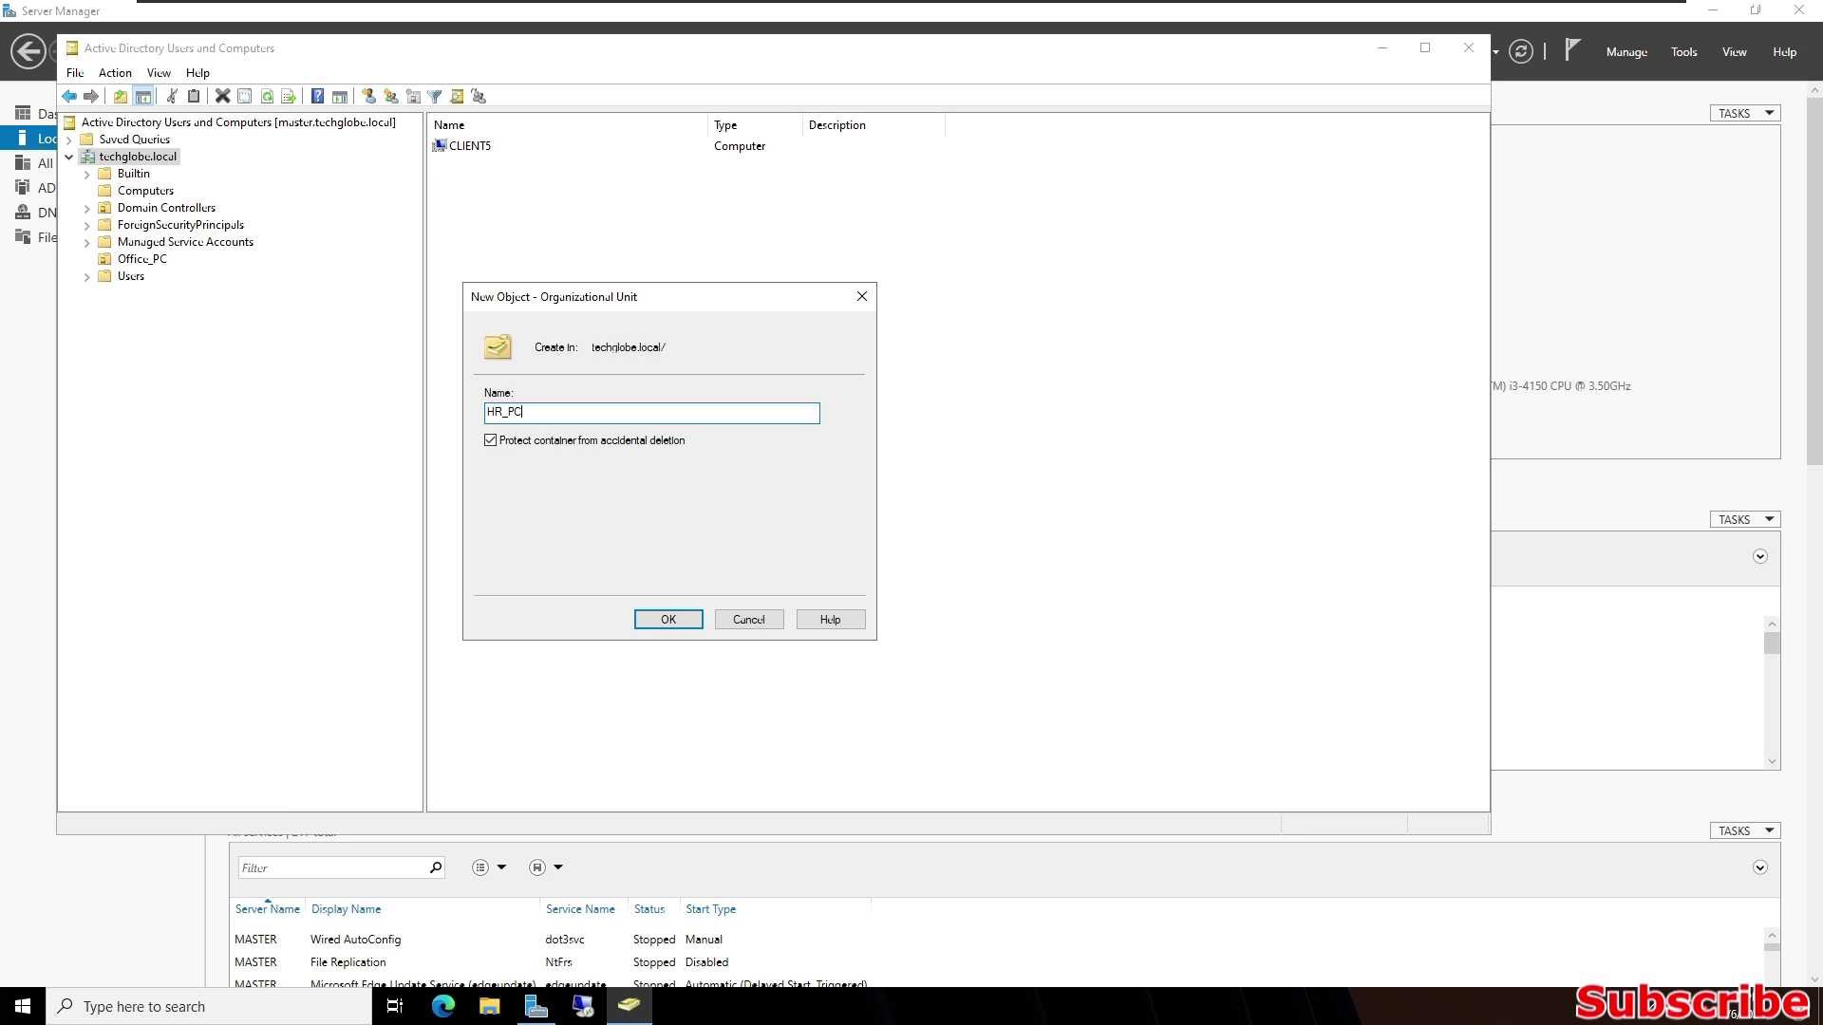
click(667, 619)
click(146, 193)
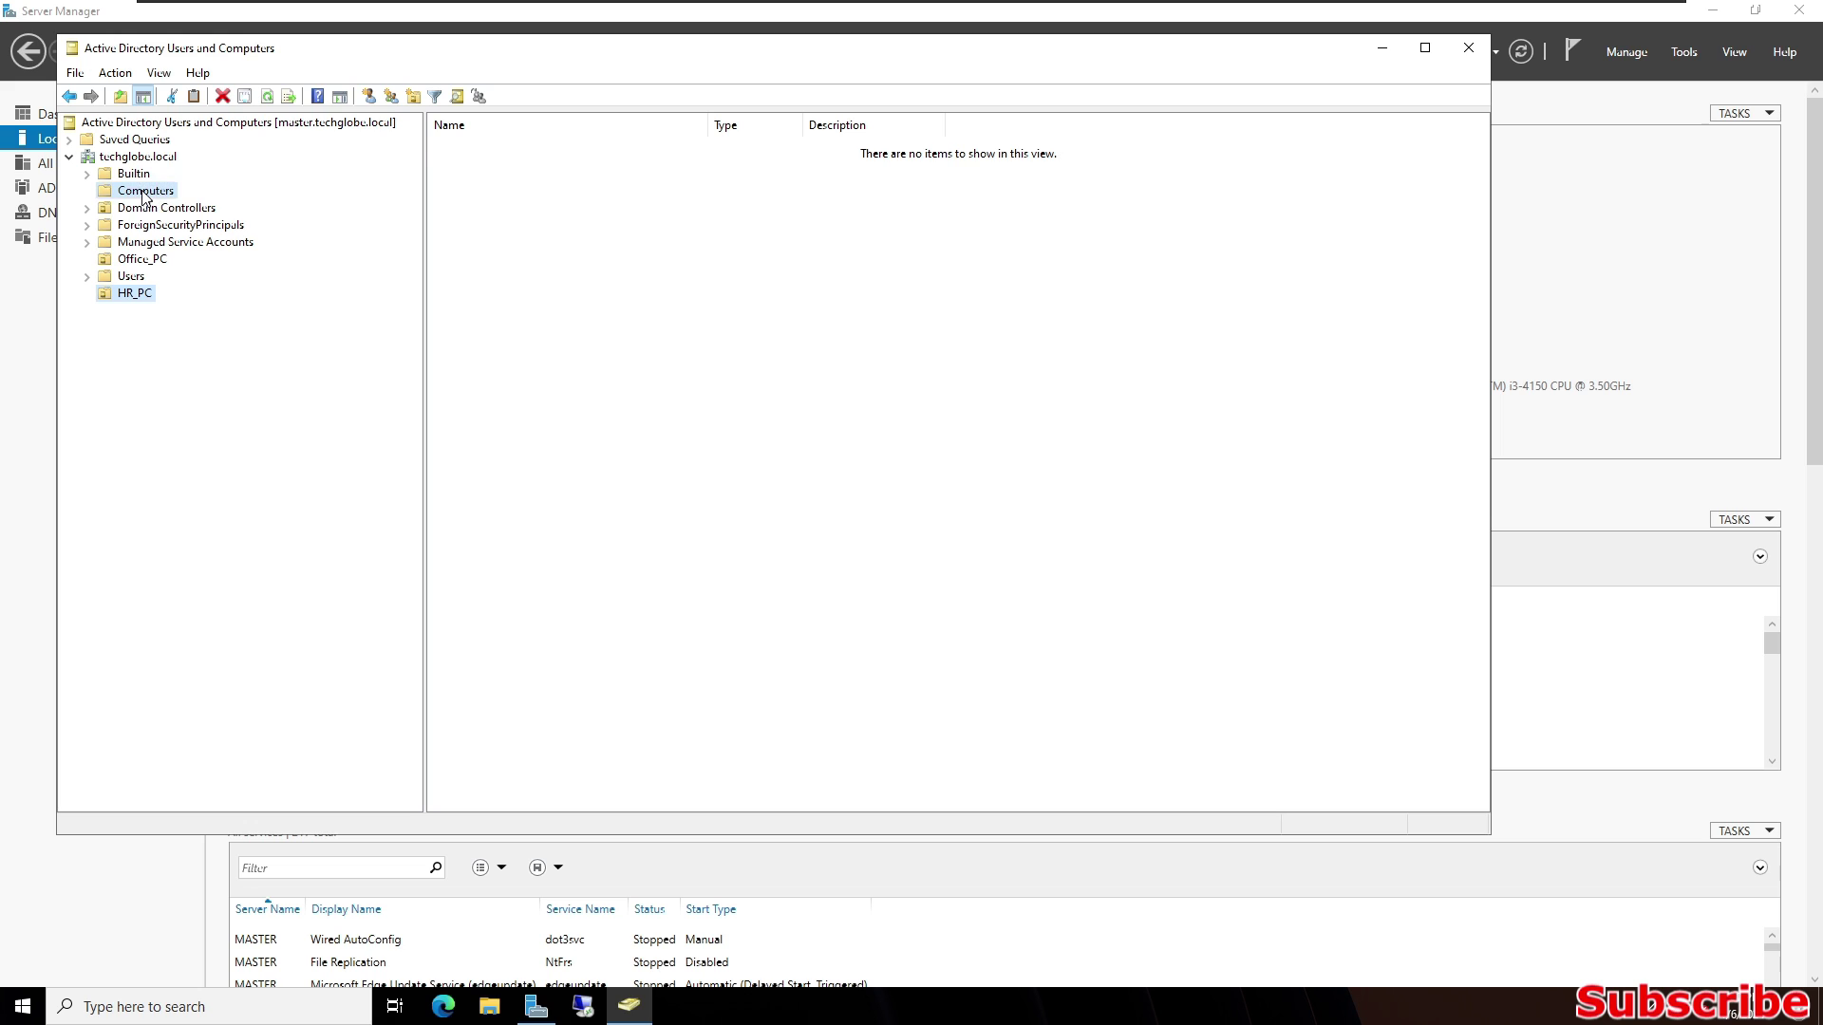
Move CLIENT5 from Computers into HR_PC, verify it there, and minimise the directory window.
right_click(469, 152)
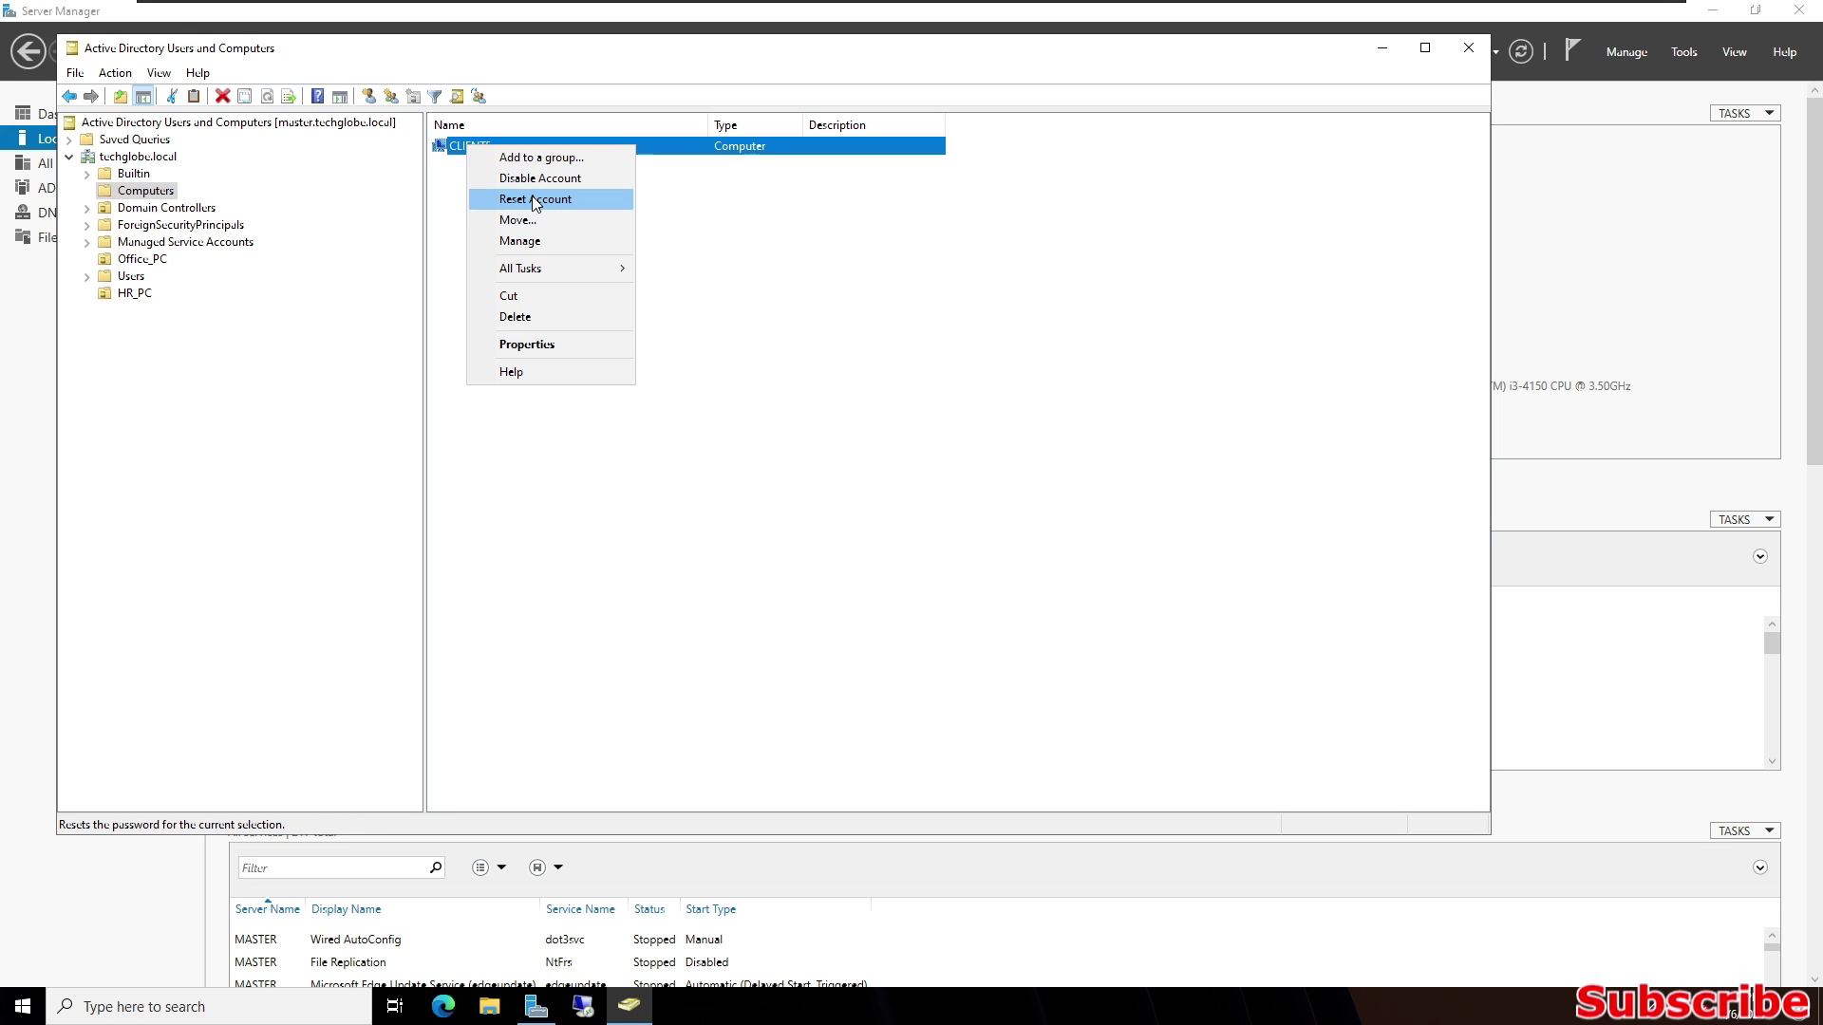
mouse_move(515, 268)
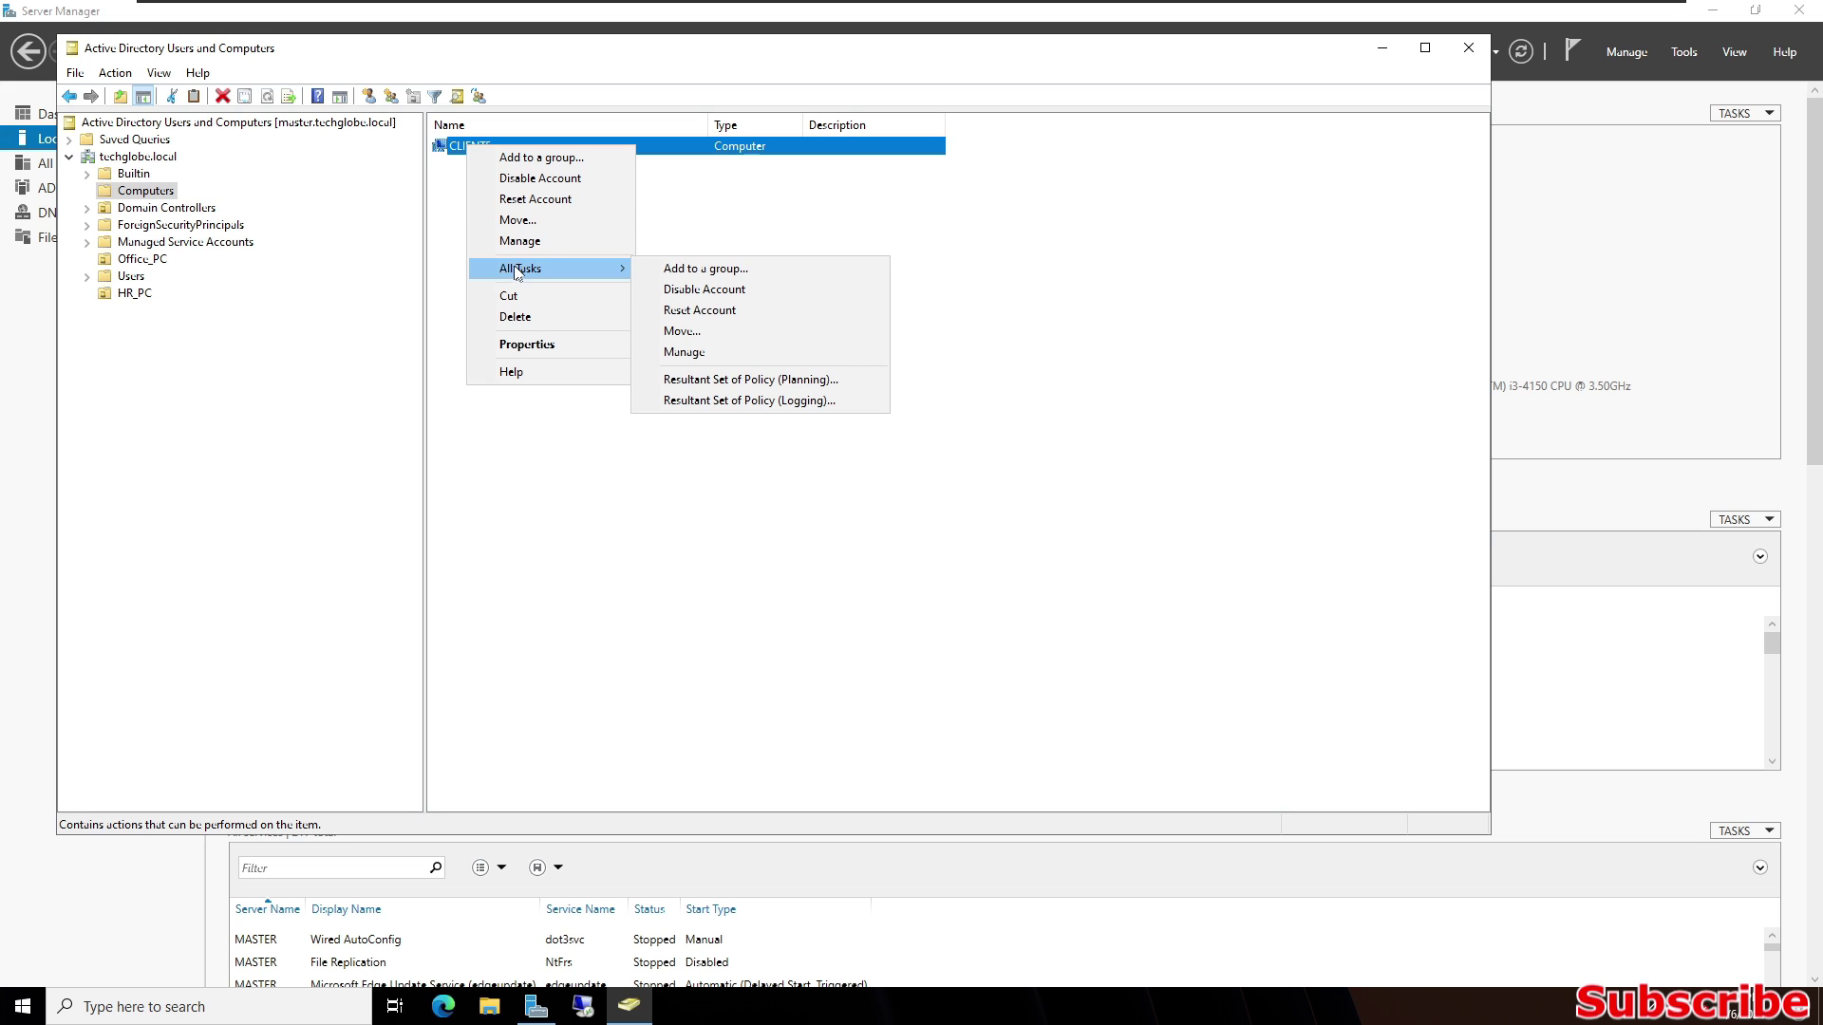
click(517, 221)
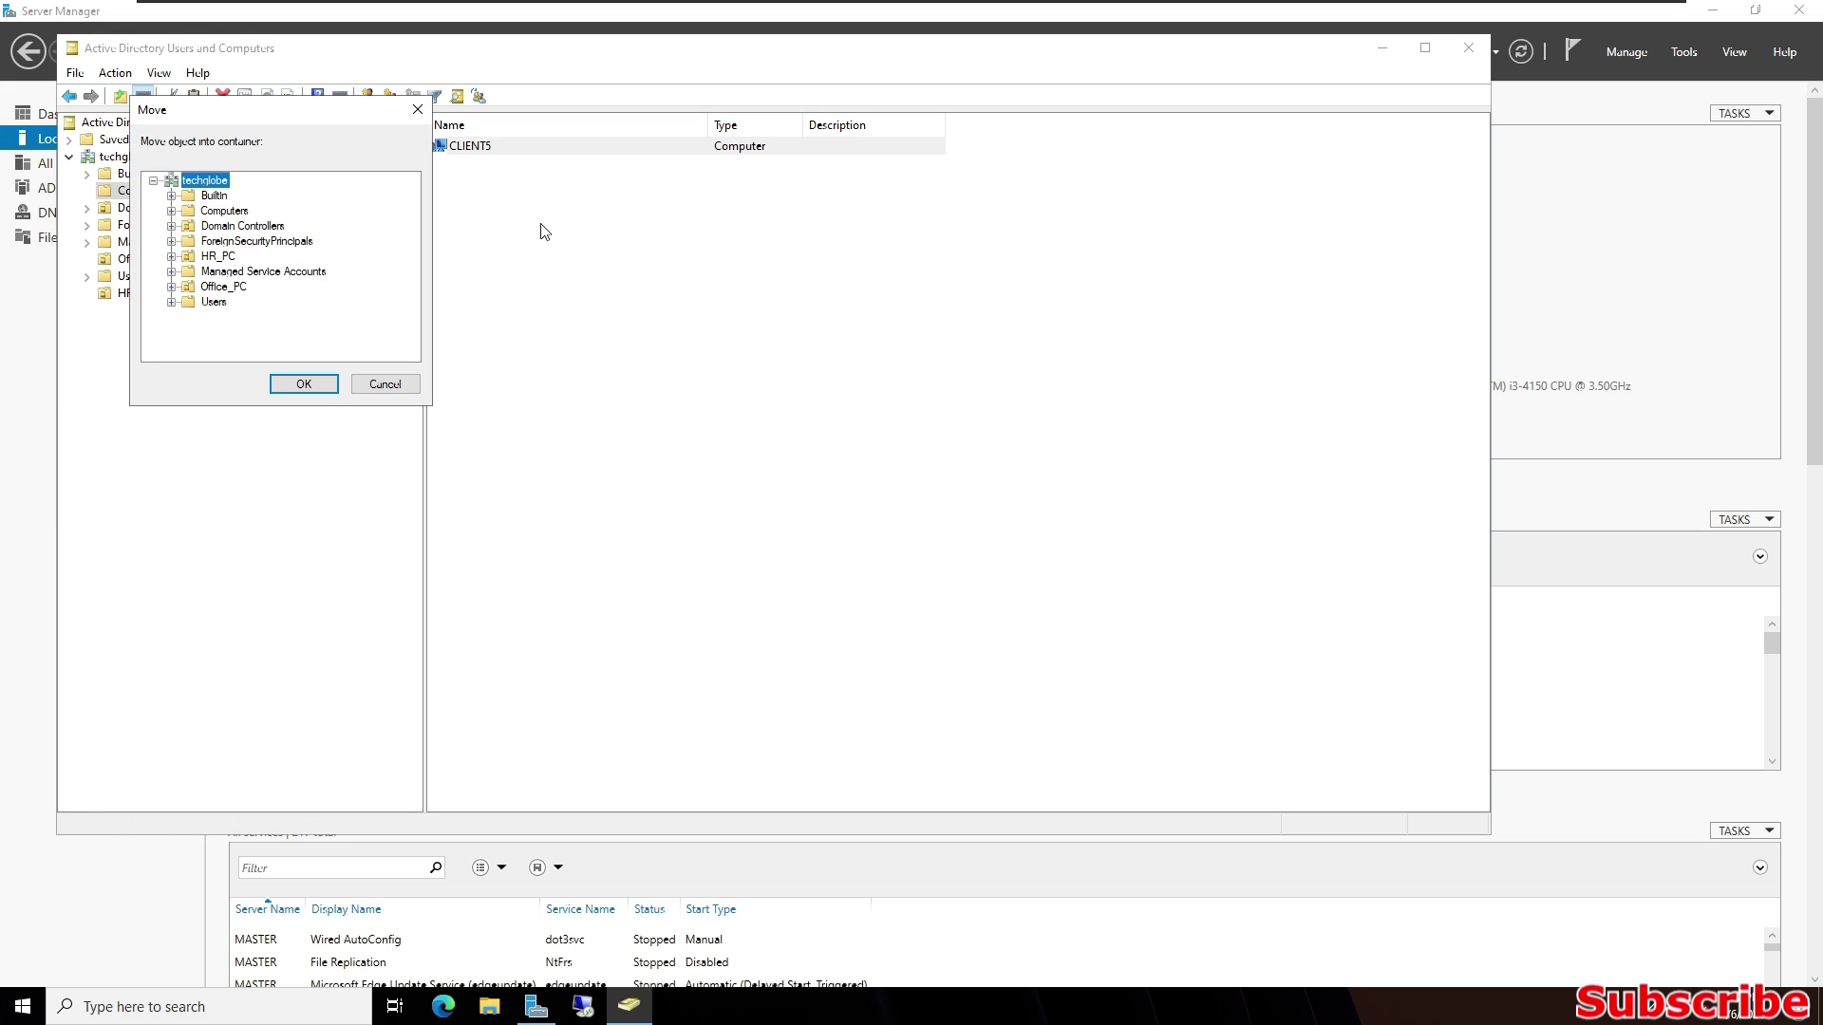
click(217, 256)
click(304, 384)
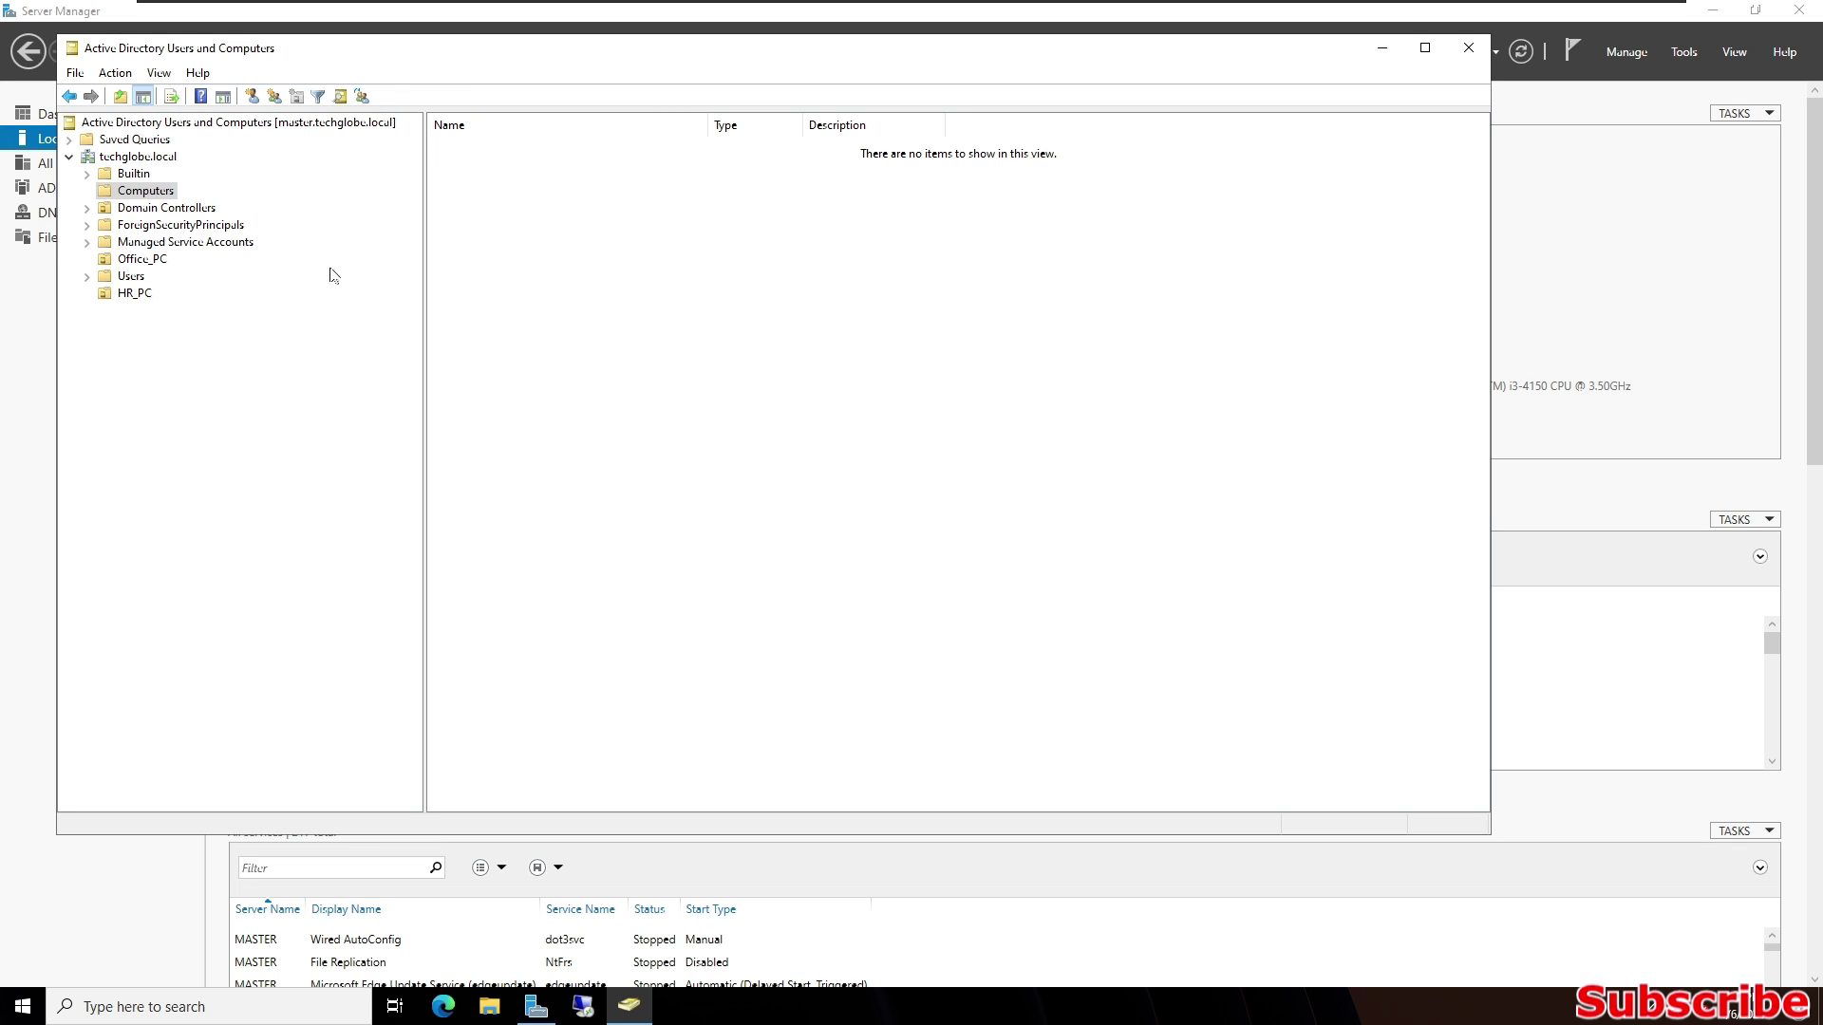
click(124, 295)
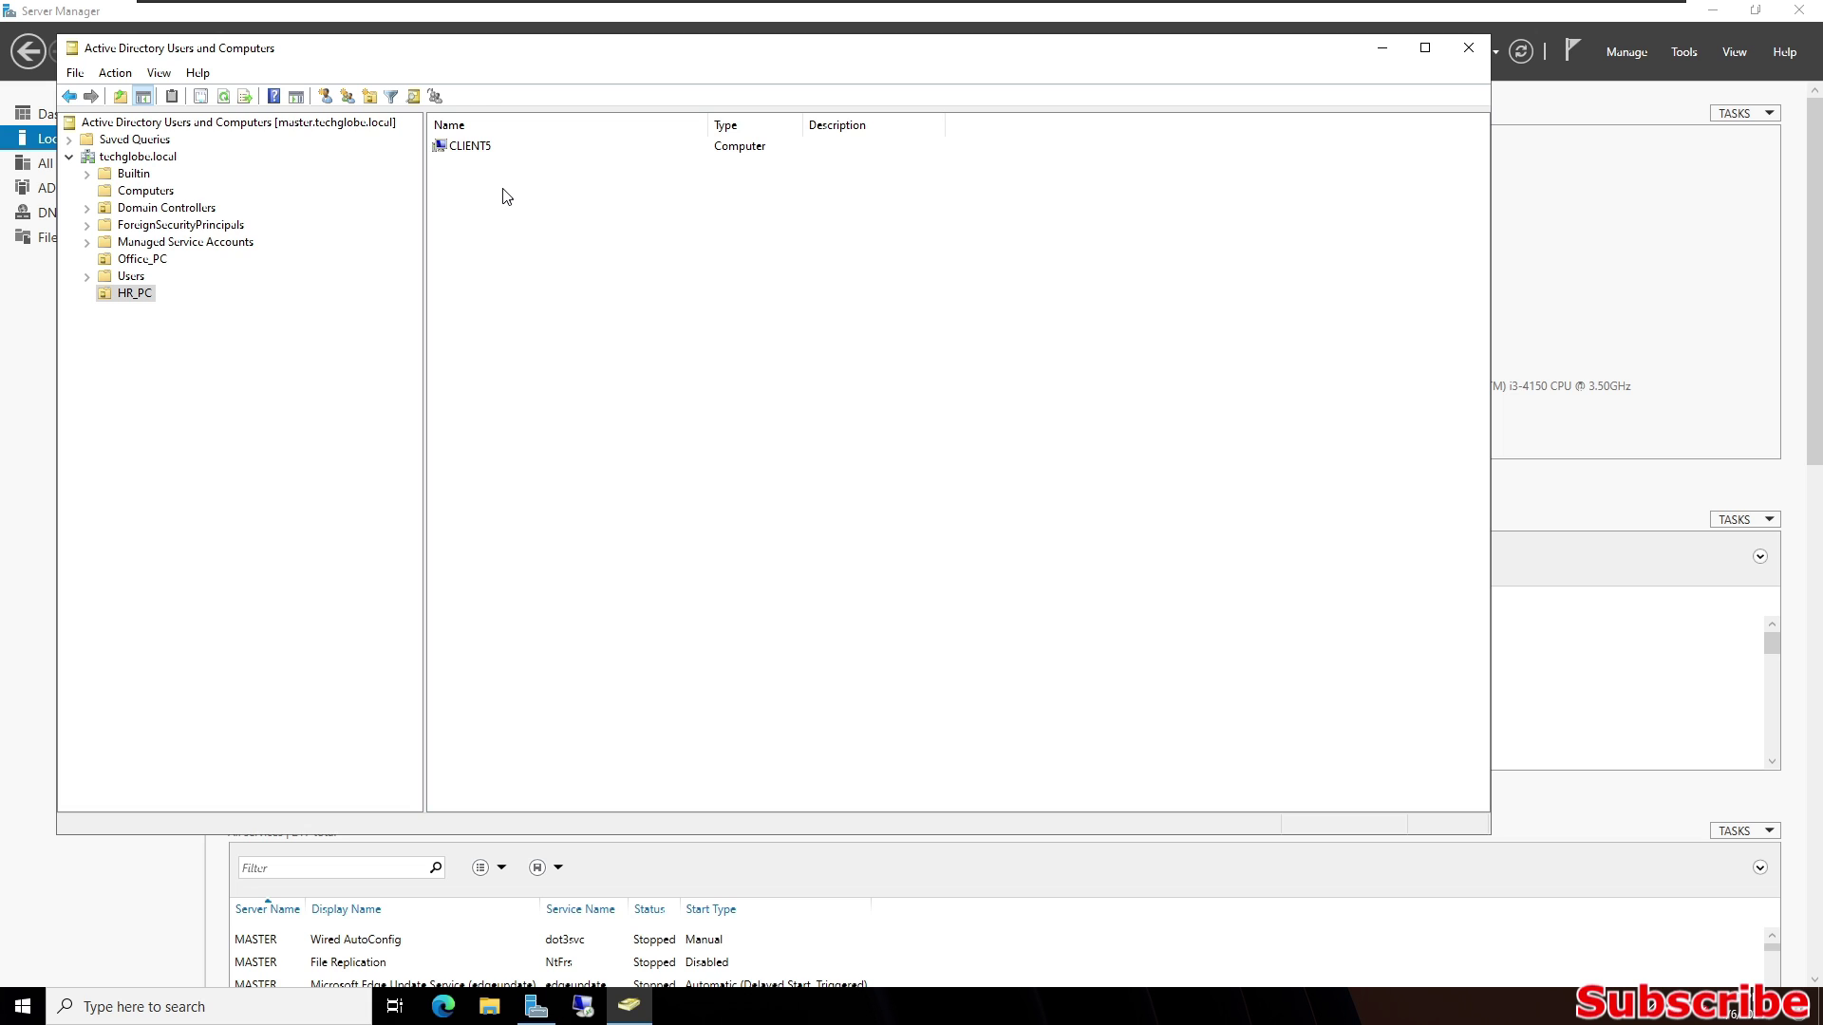
key(Up)
key(Up)
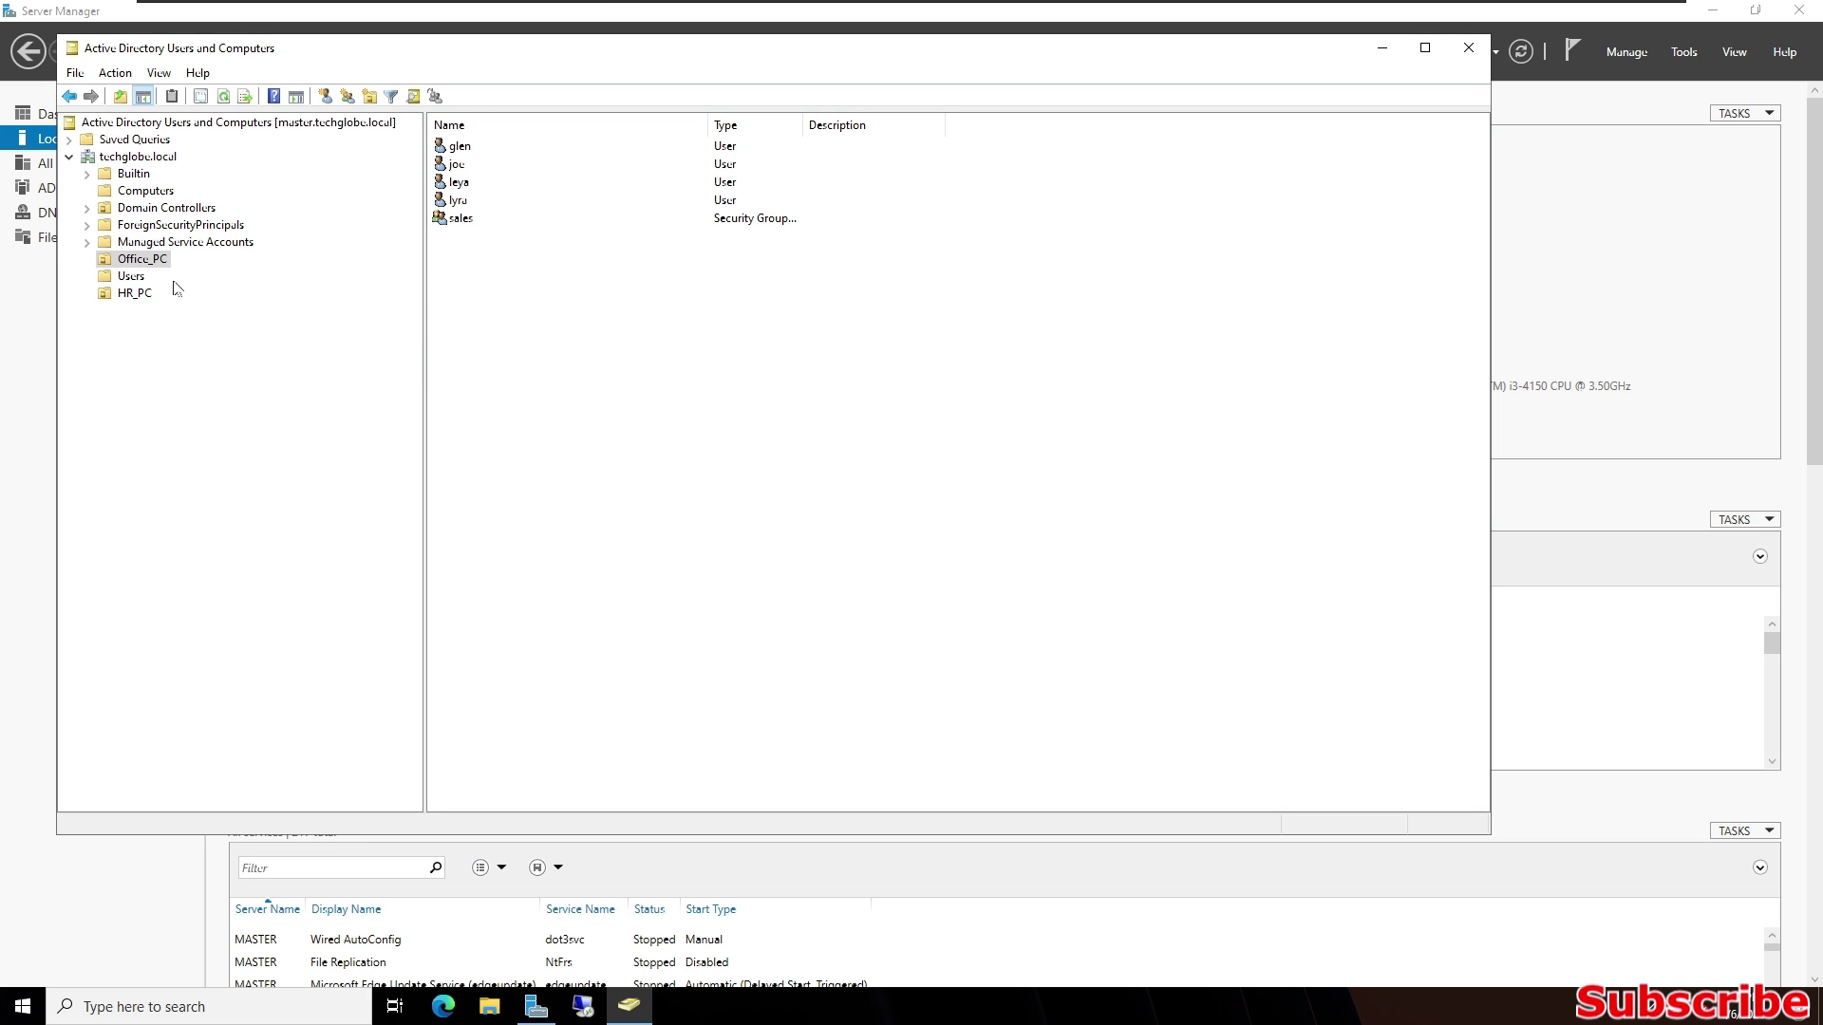
key(alt+Tab)
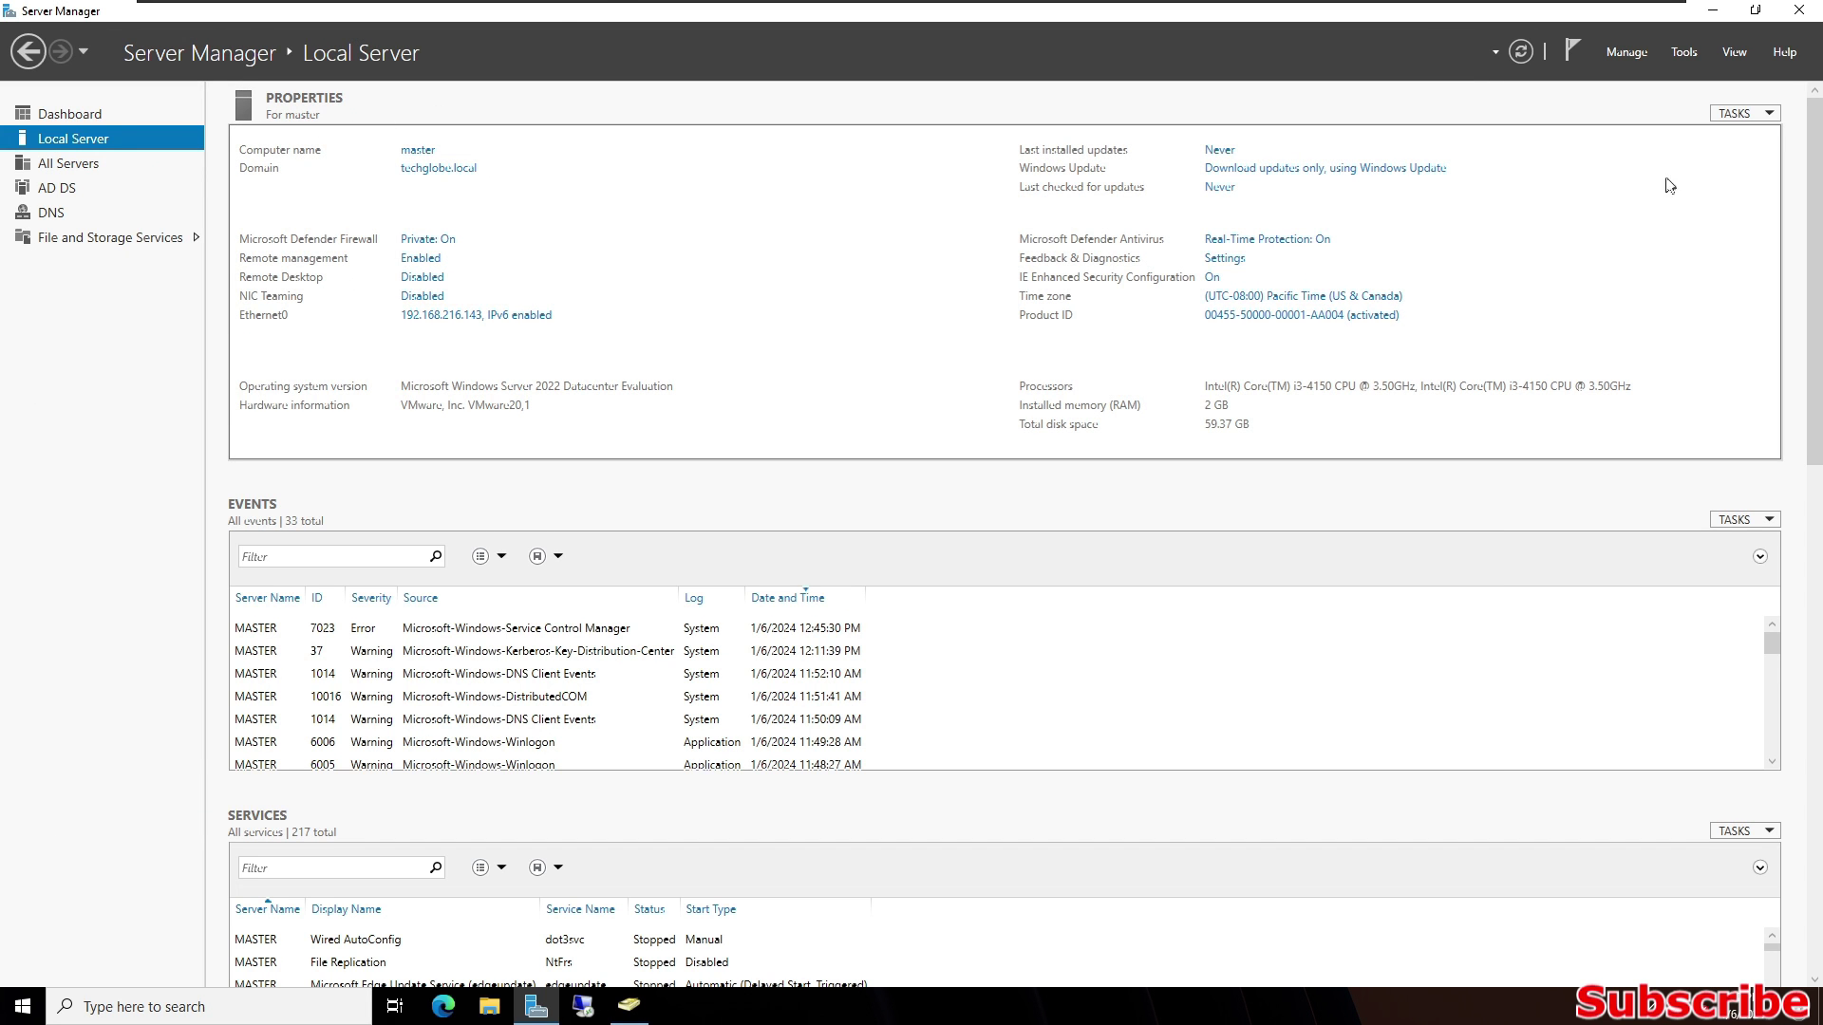
Launch Group Policy Management and expand the tree down to the techglobe.local domain.
click(1685, 51)
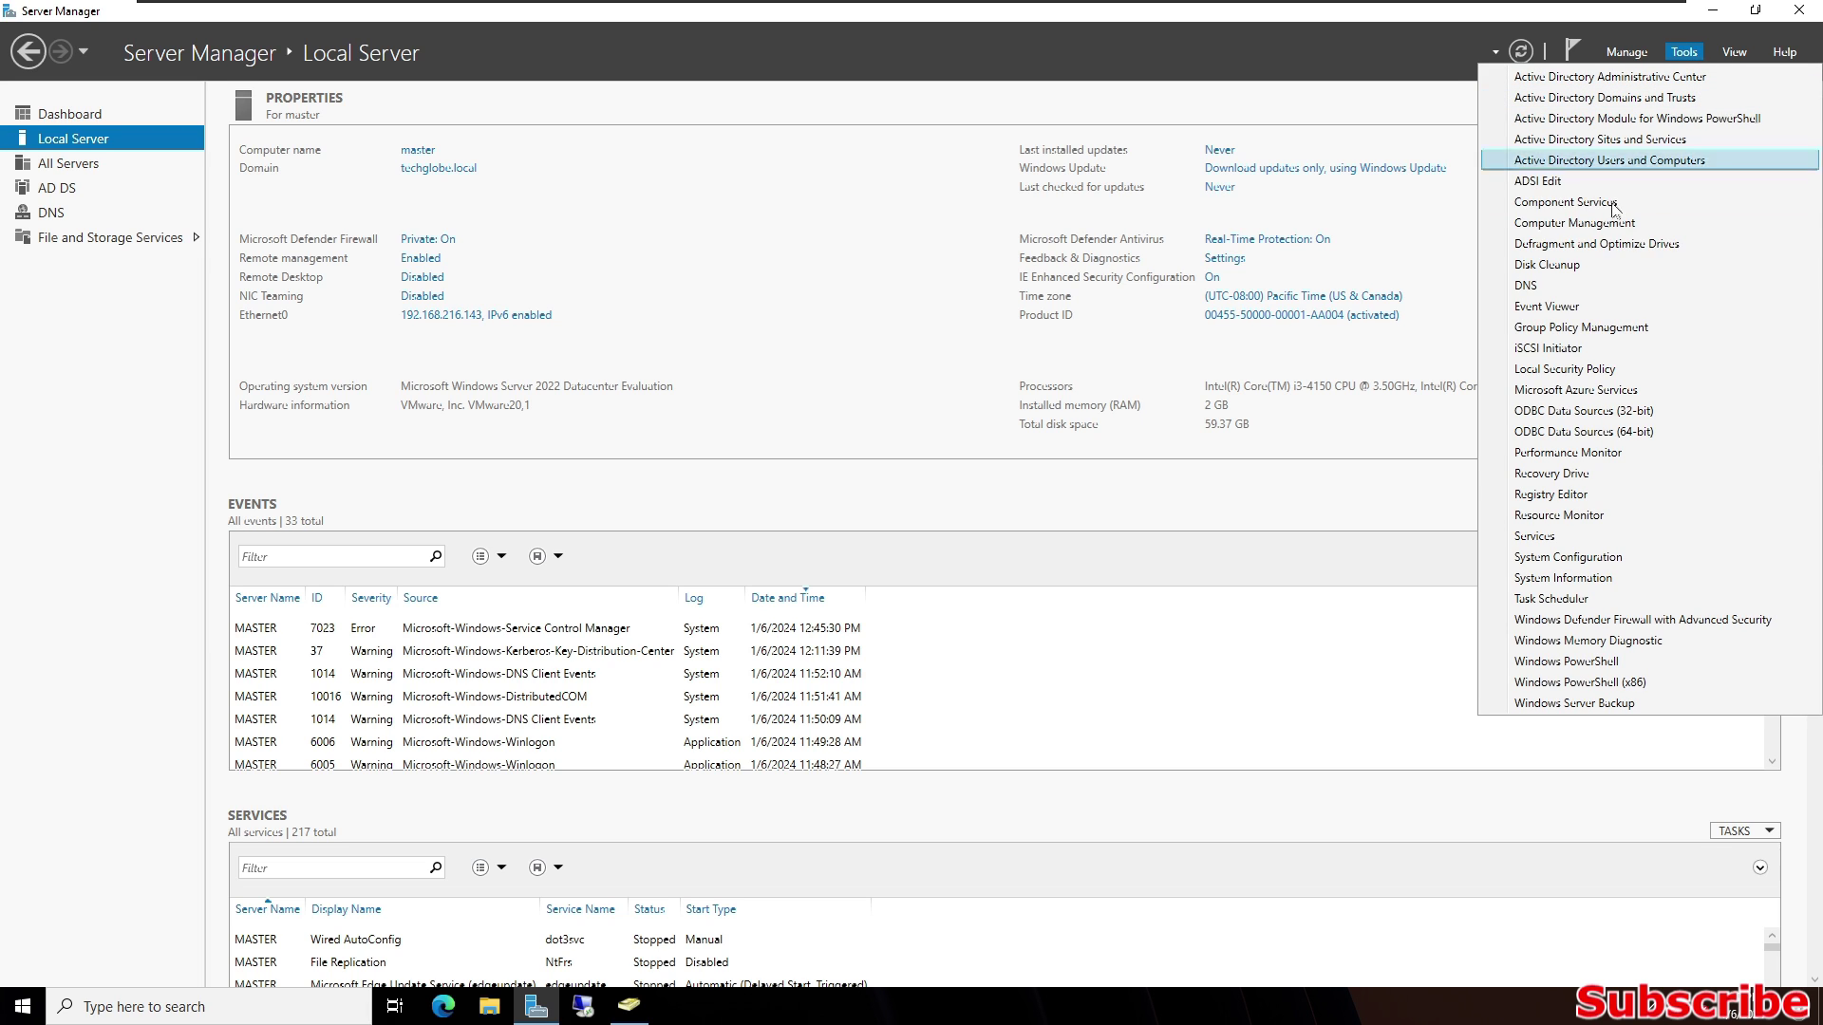
click(1557, 329)
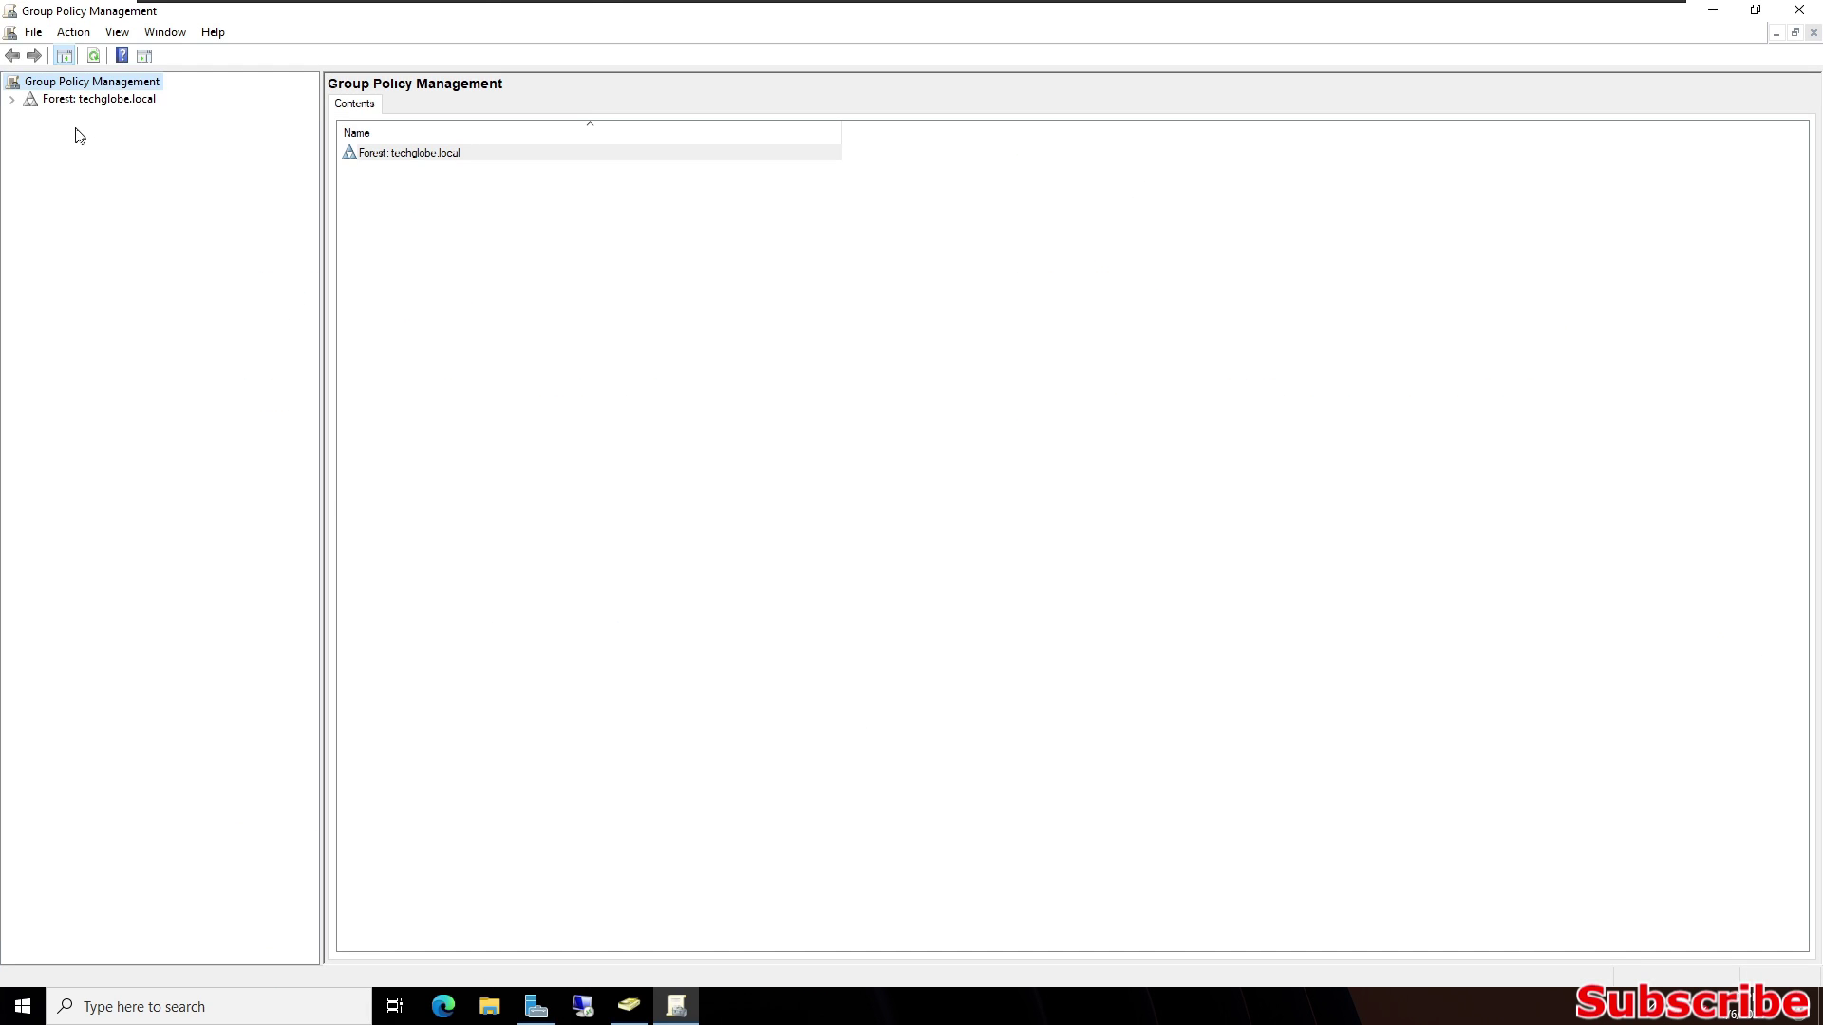
click(12, 98)
click(30, 117)
click(48, 133)
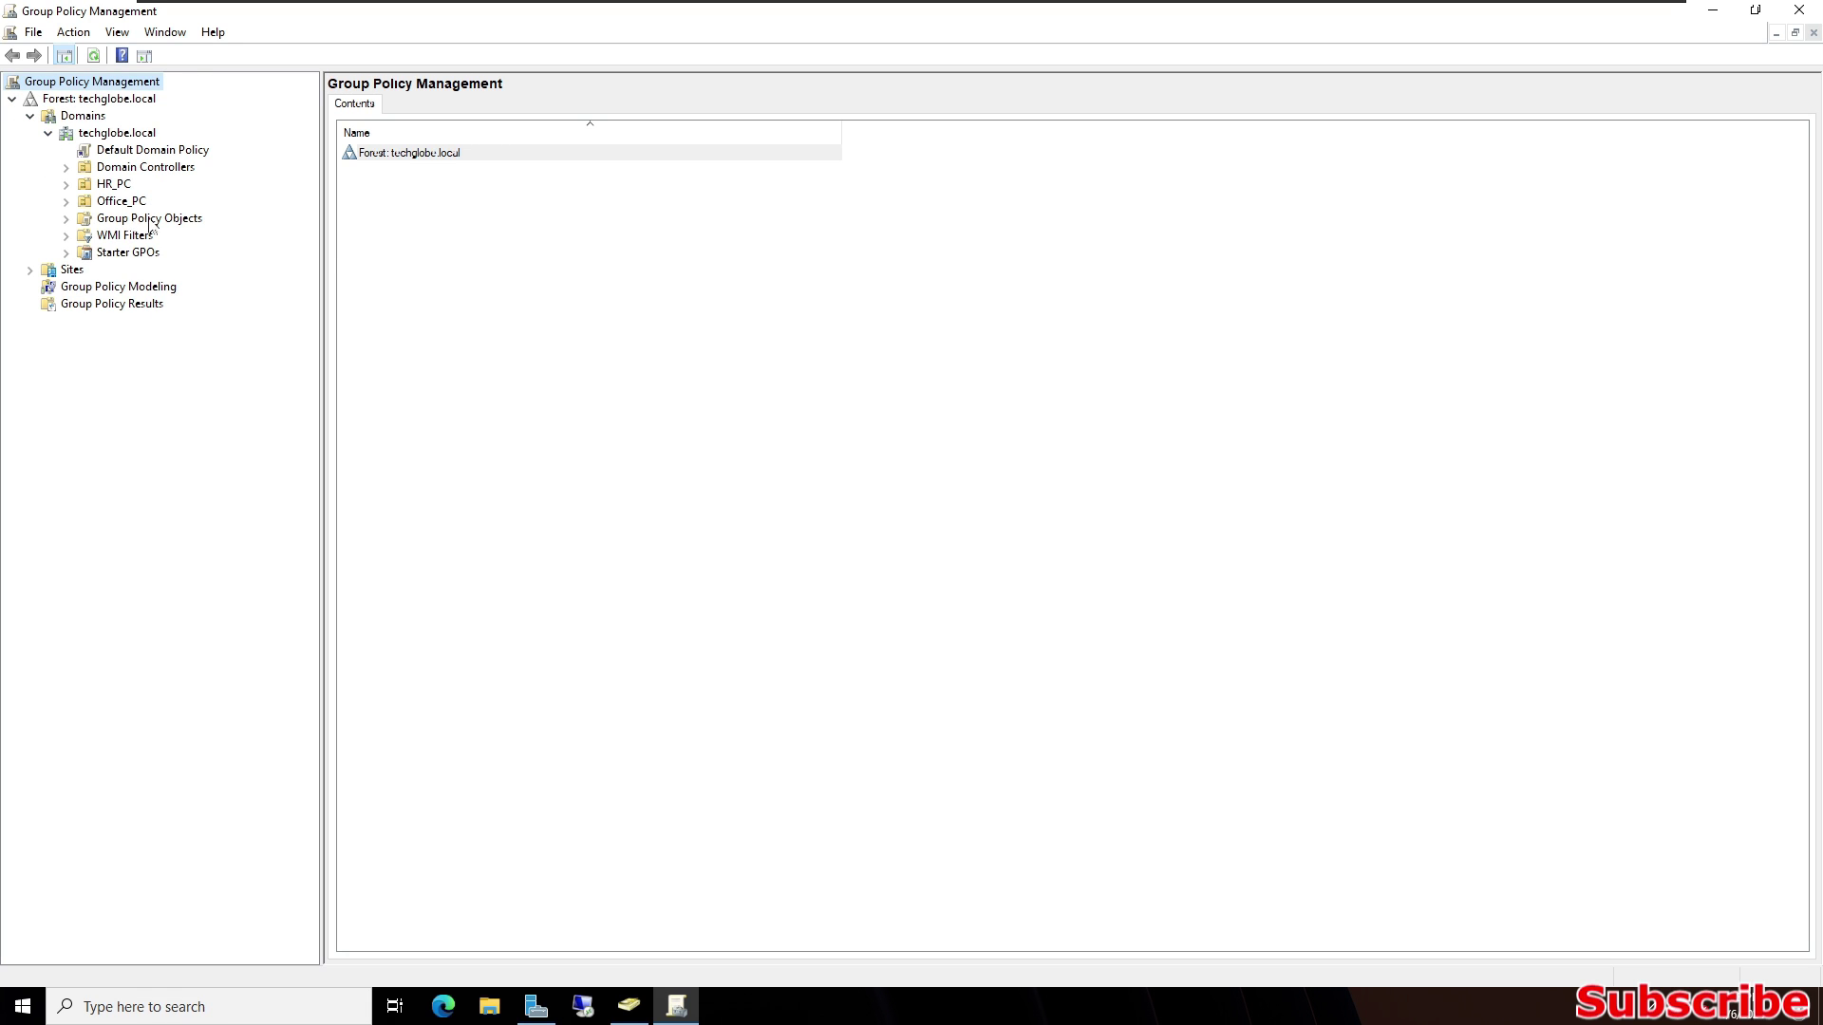
Create a GPO named 'Remote User Screen' linked to the HR_PC unit.
right_click(105, 189)
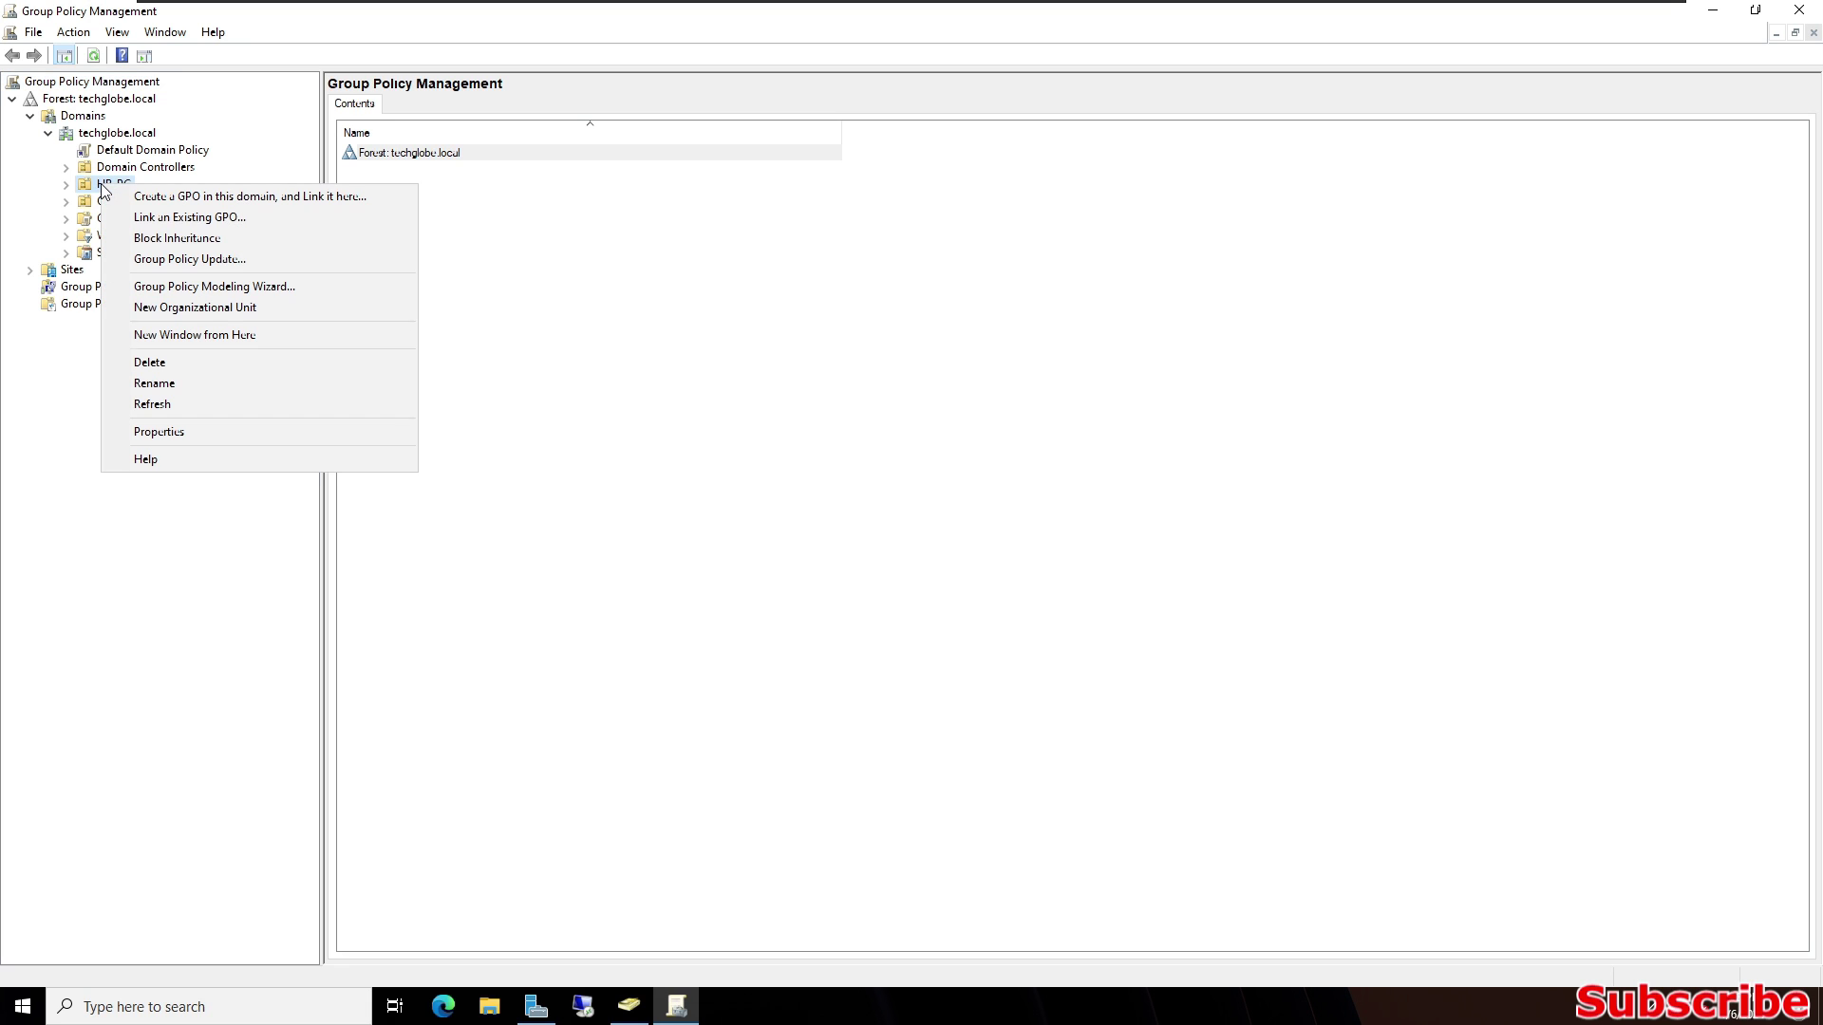
click(220, 193)
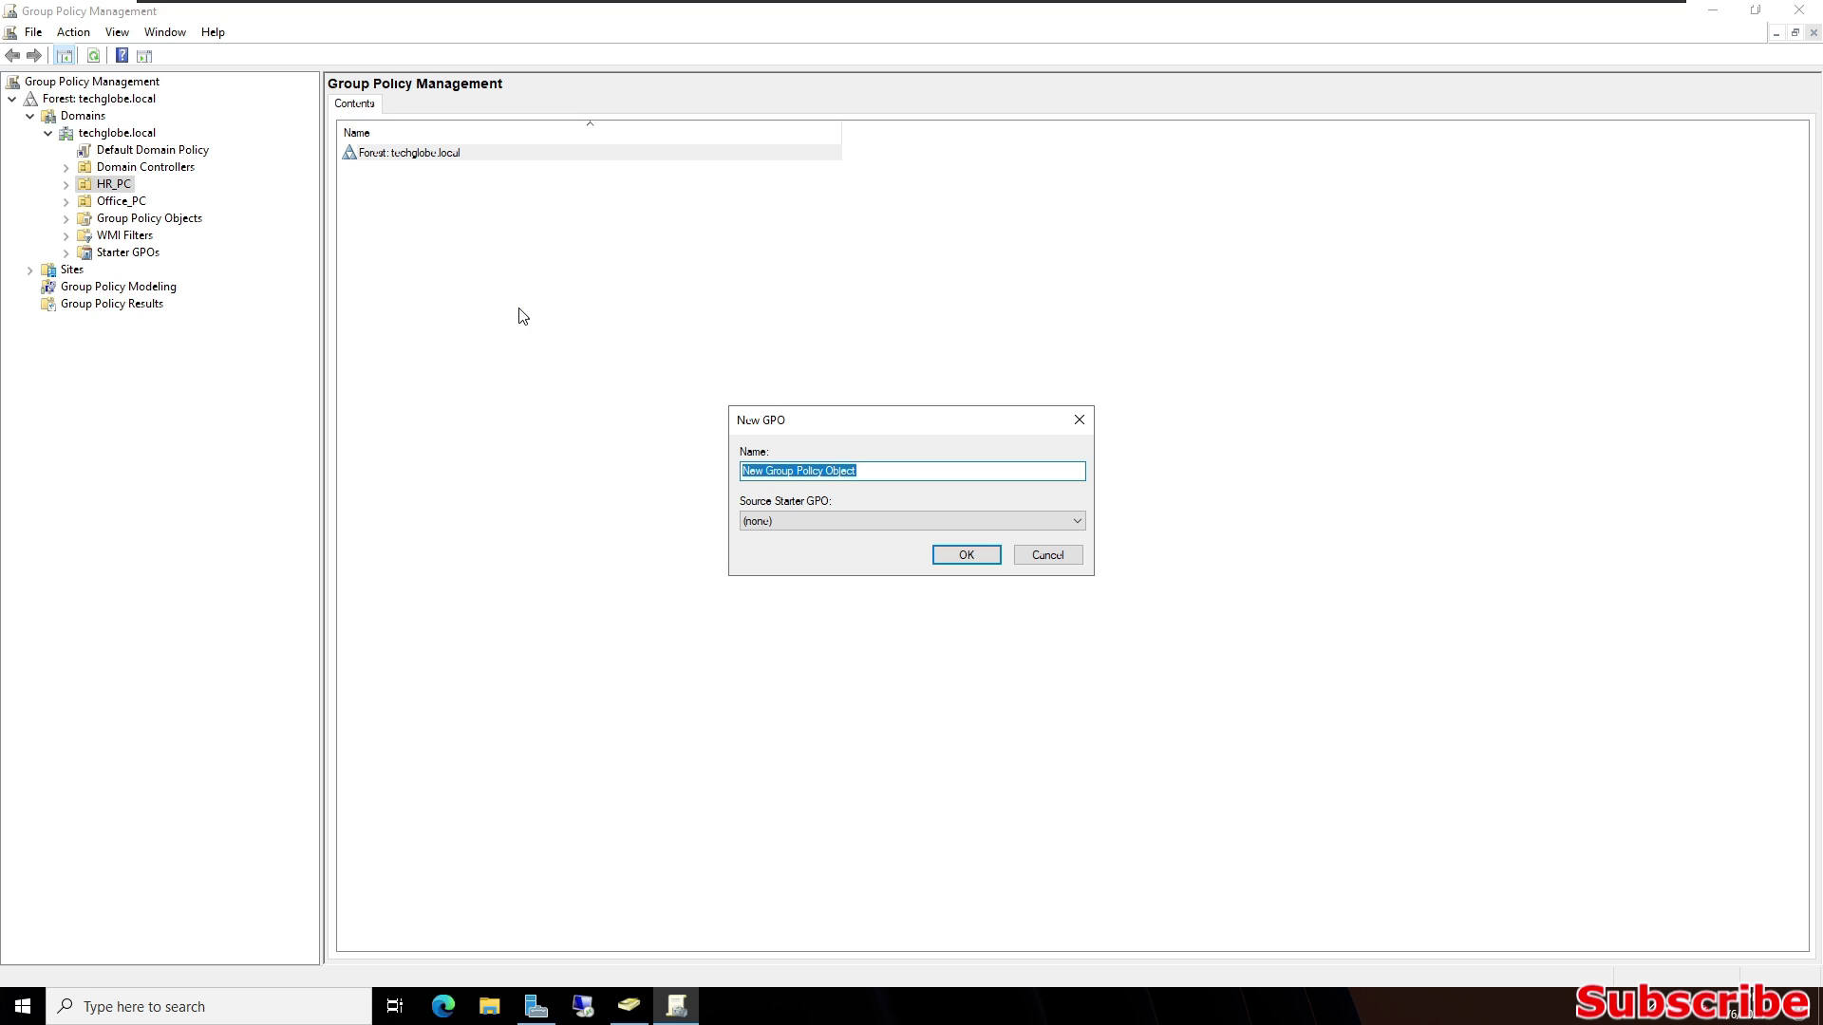
text(Remote User Screen)
key(ctrl+a)
click(972, 556)
click(106, 186)
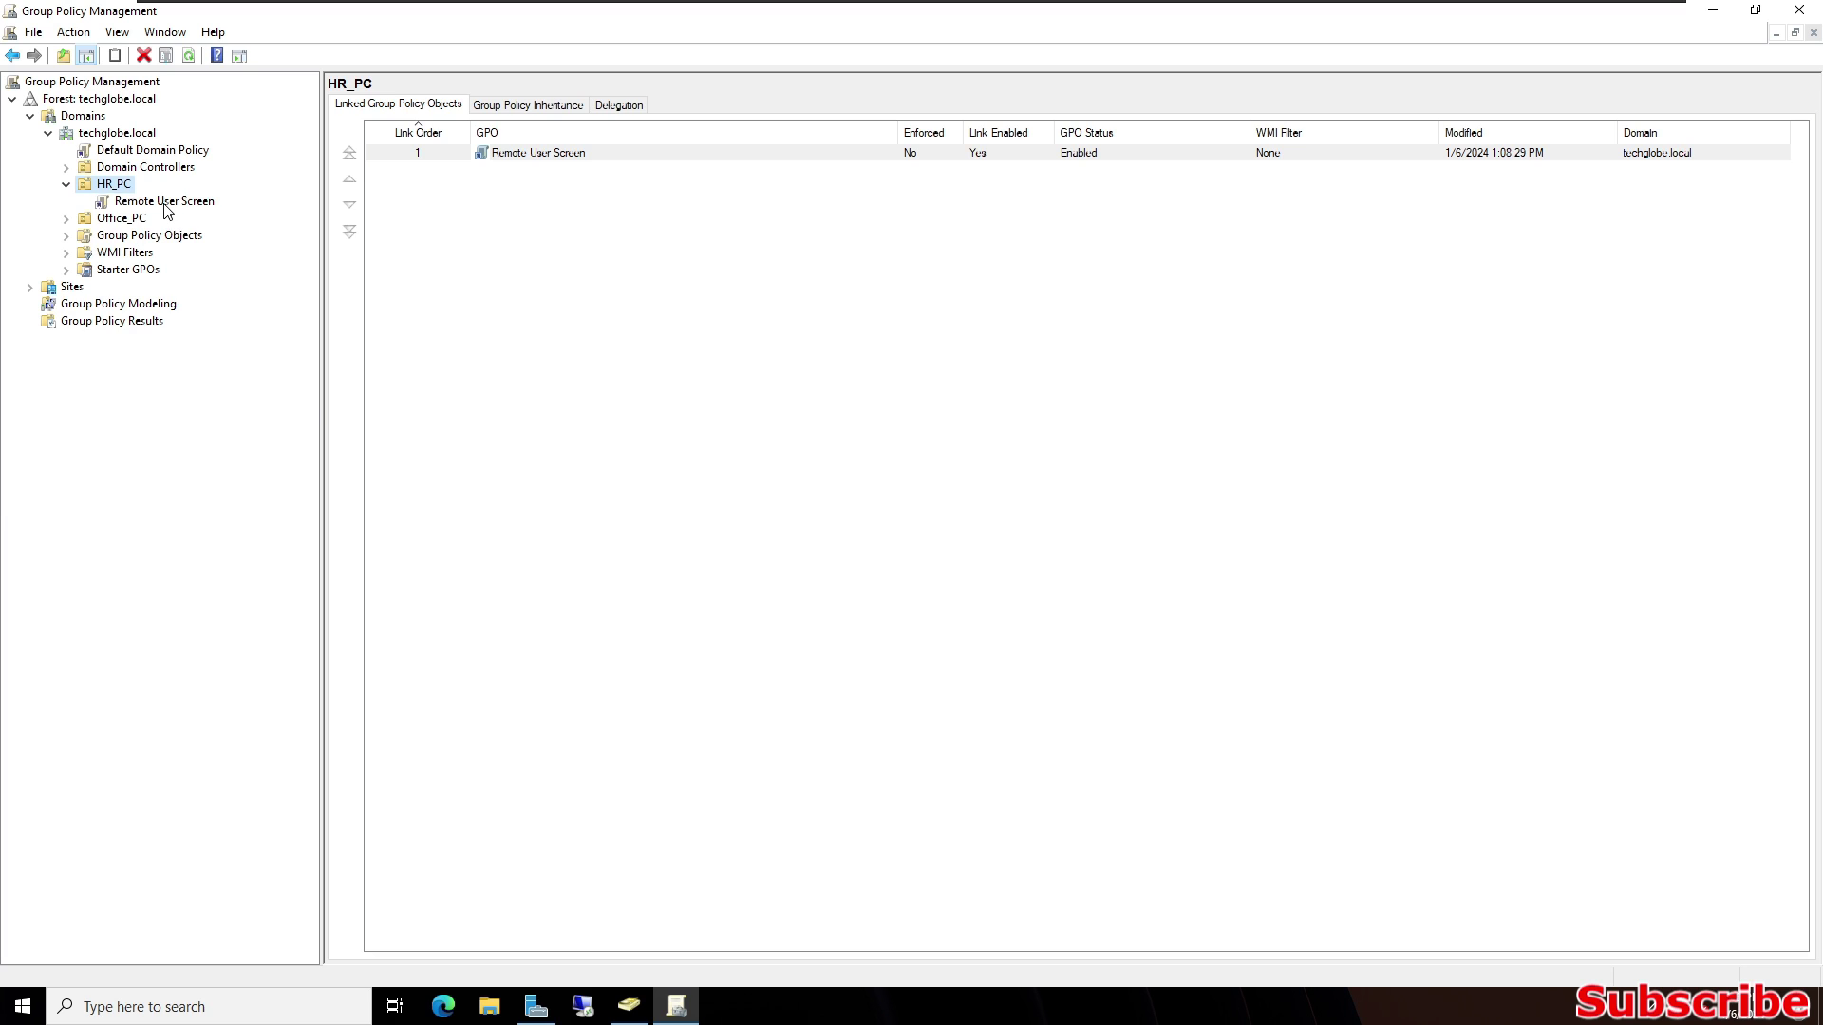
right_click(165, 210)
Edit the Remote User Screen GPO and open the remote control rules policy under Session Host Connections.
click(238, 217)
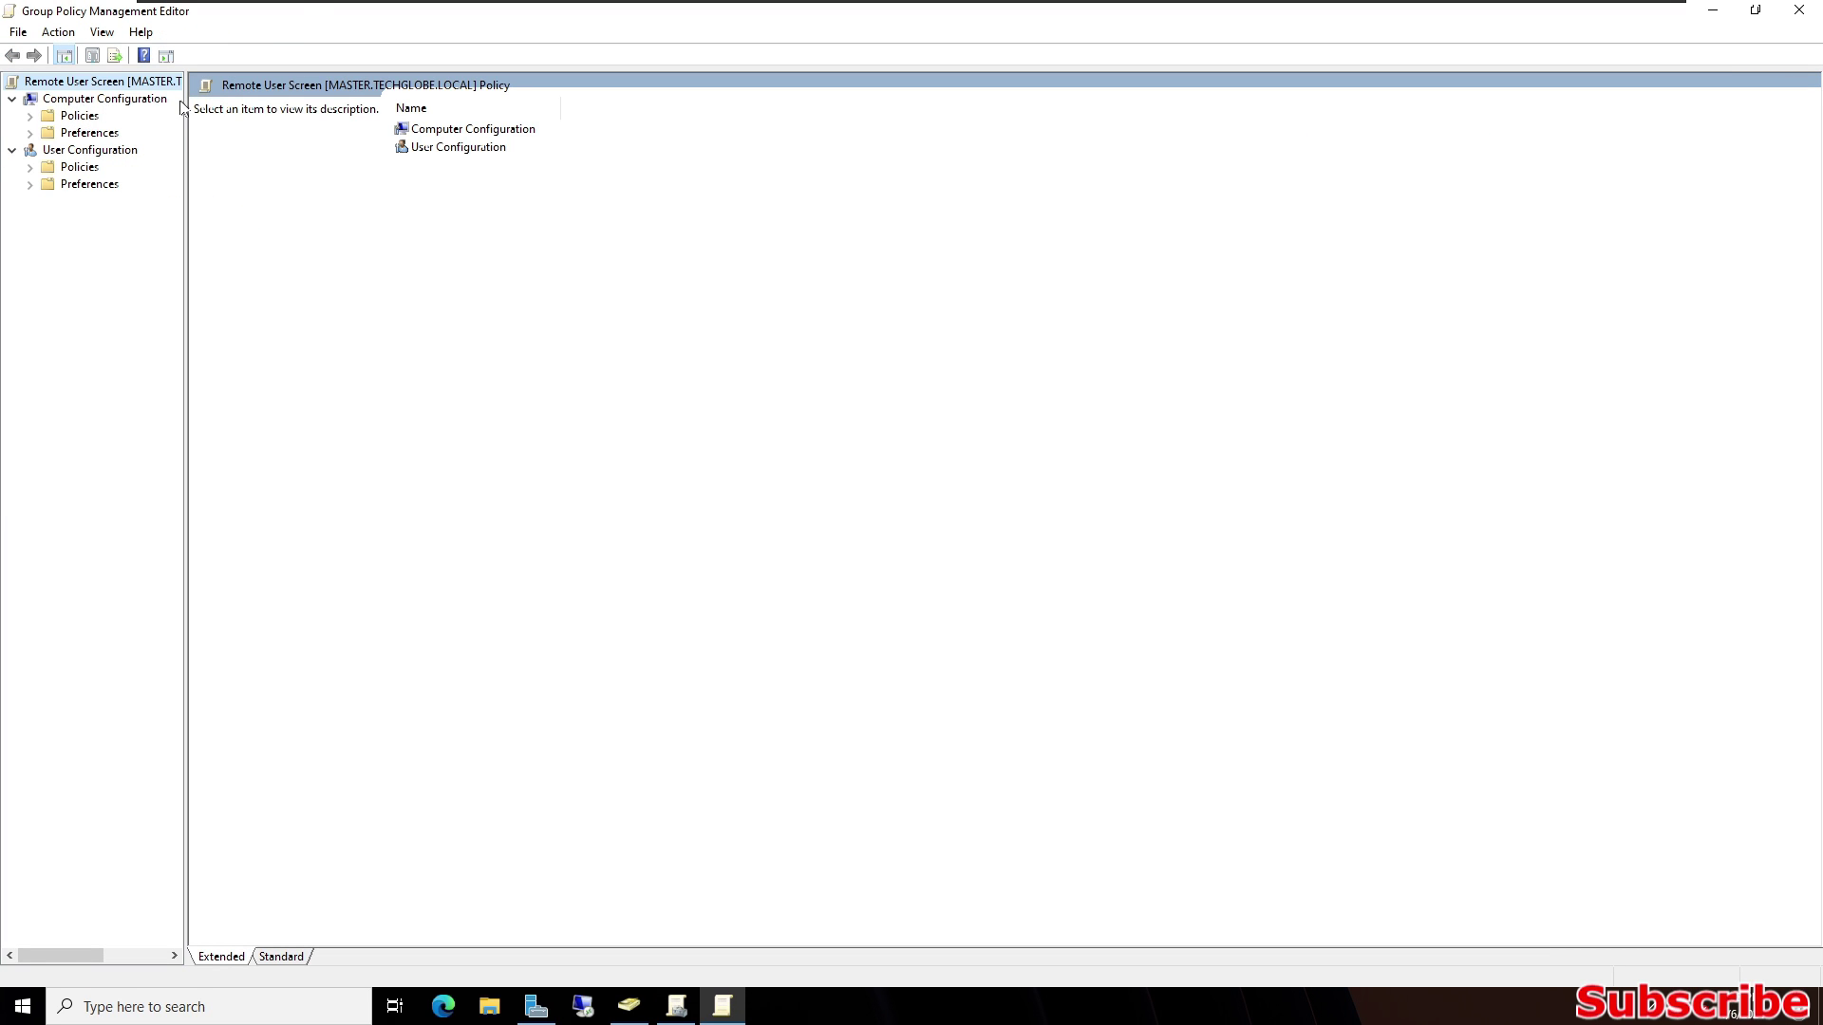
click(31, 115)
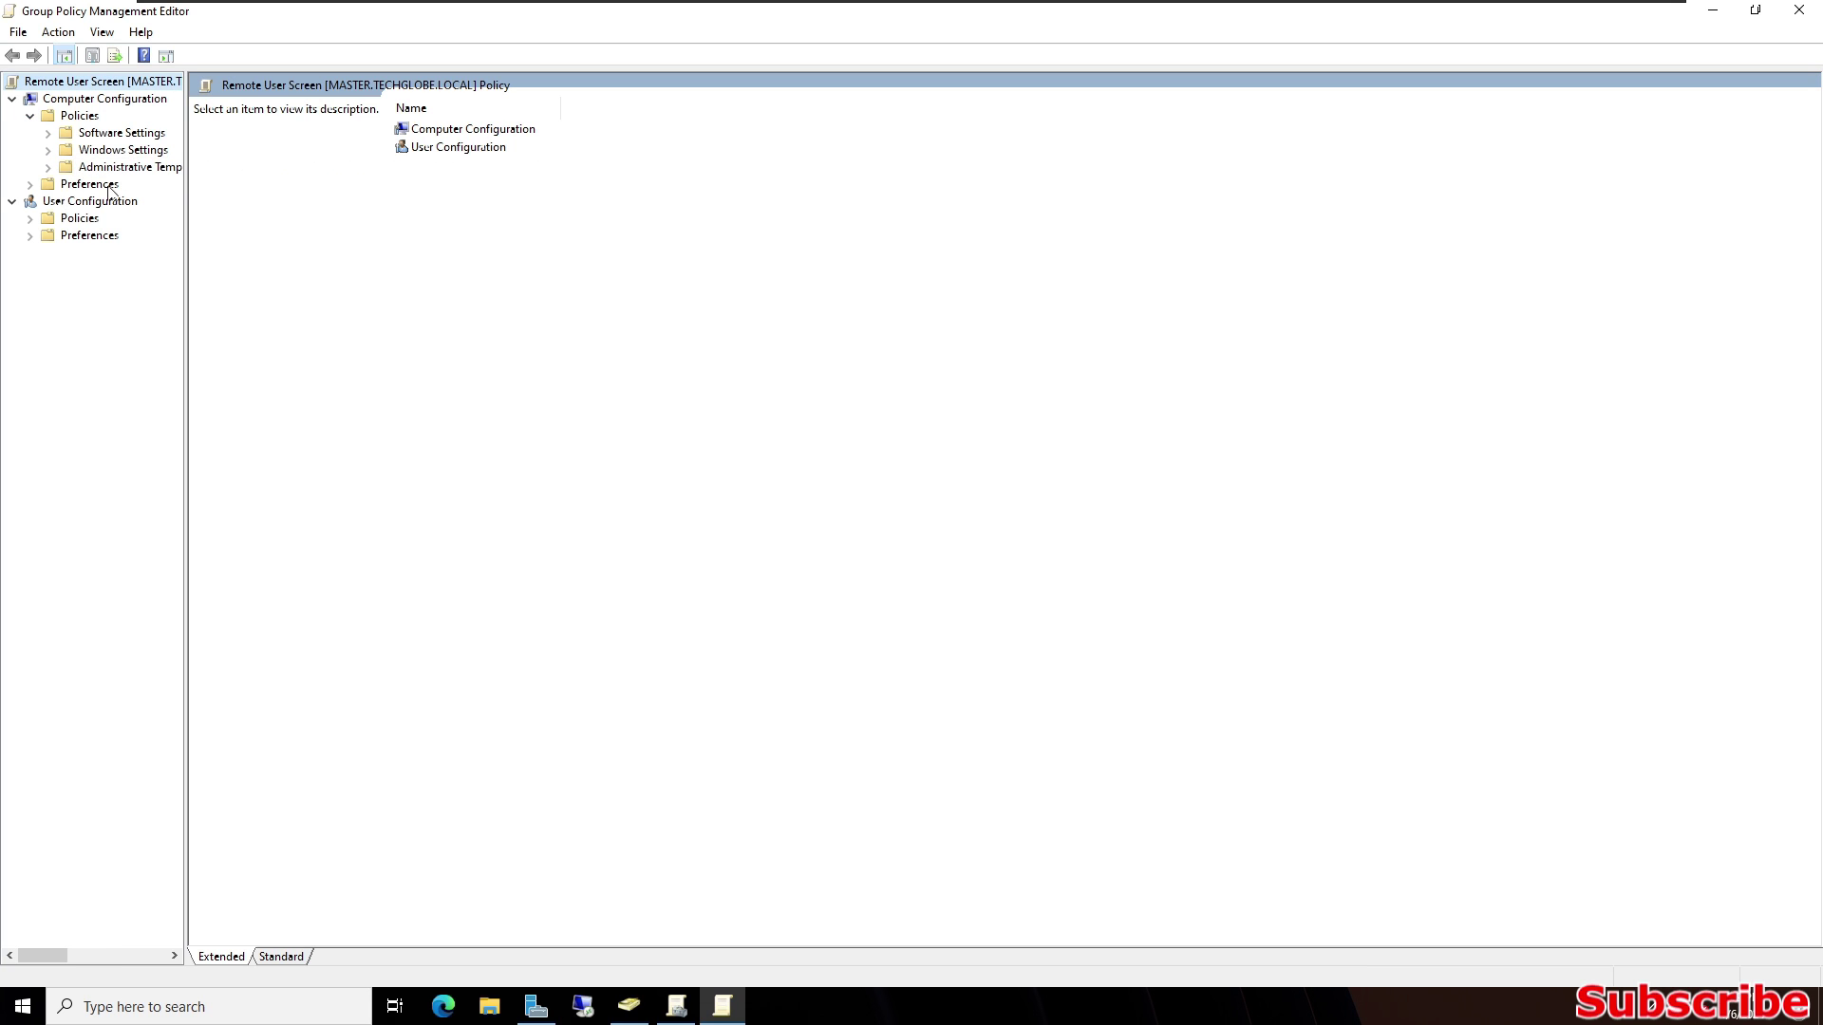
click(48, 168)
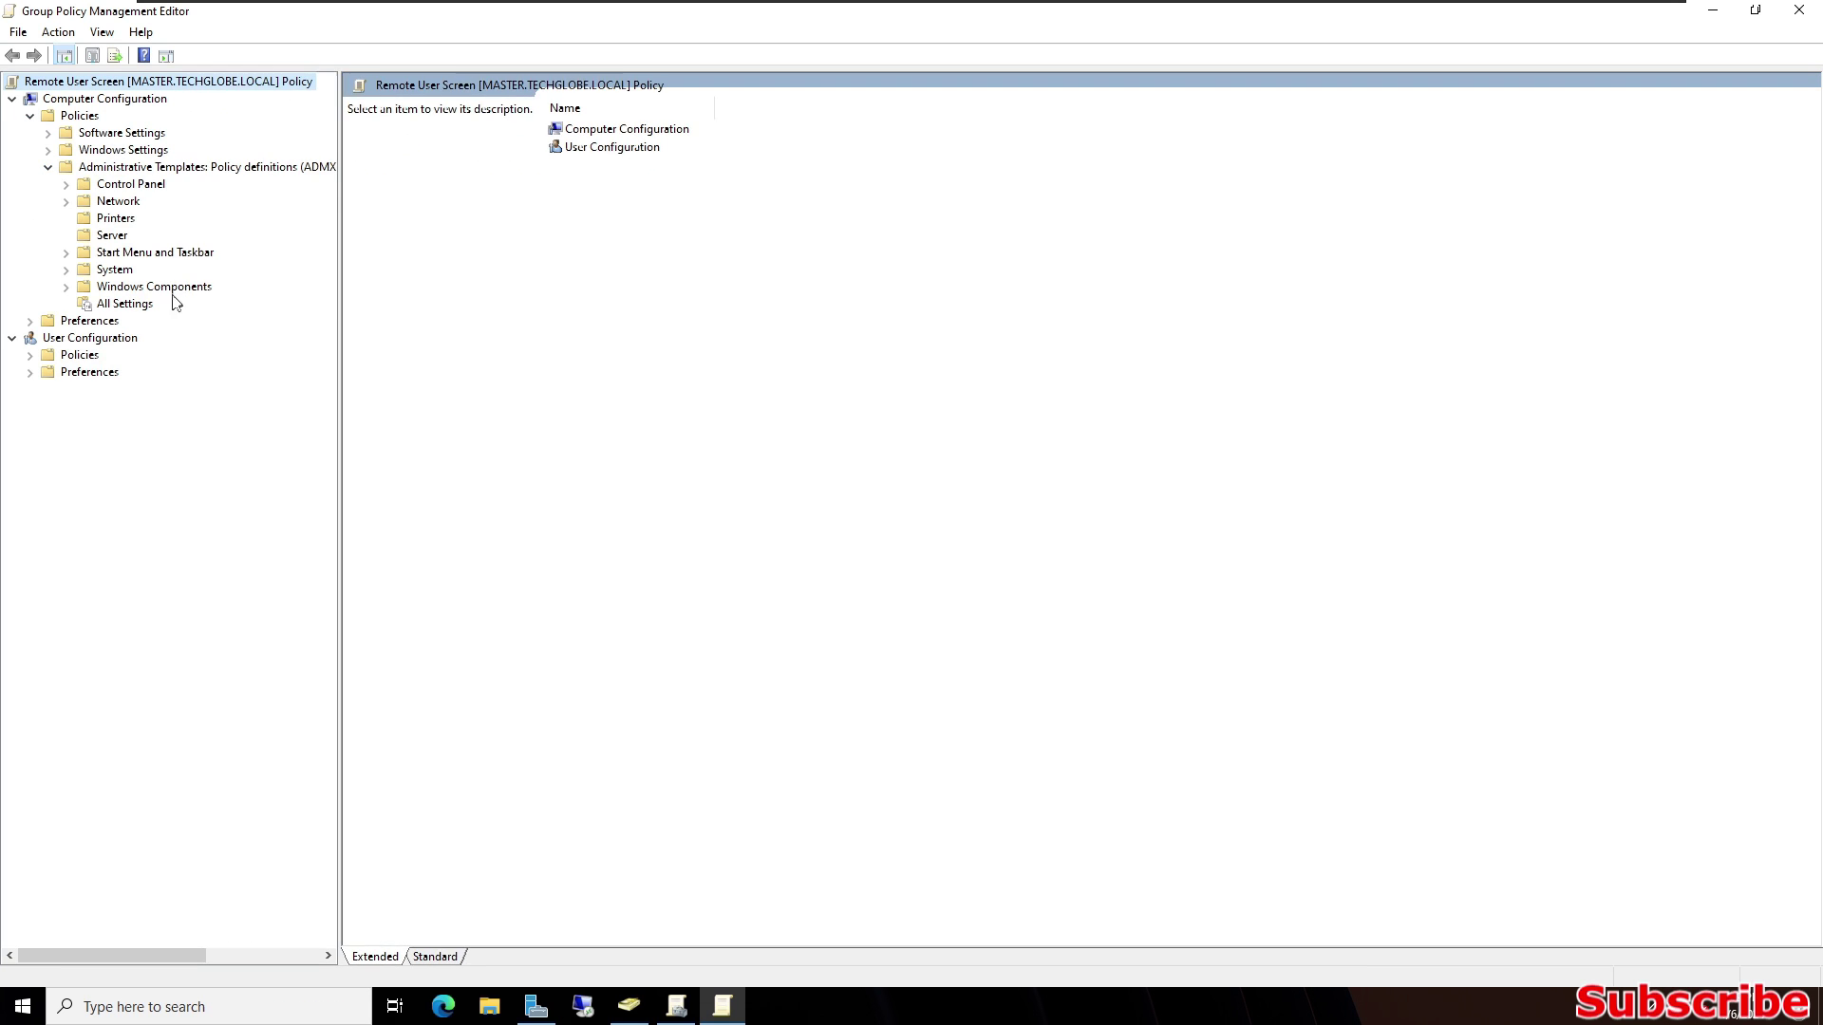
click(66, 287)
scroll(171, 483, down, 7)
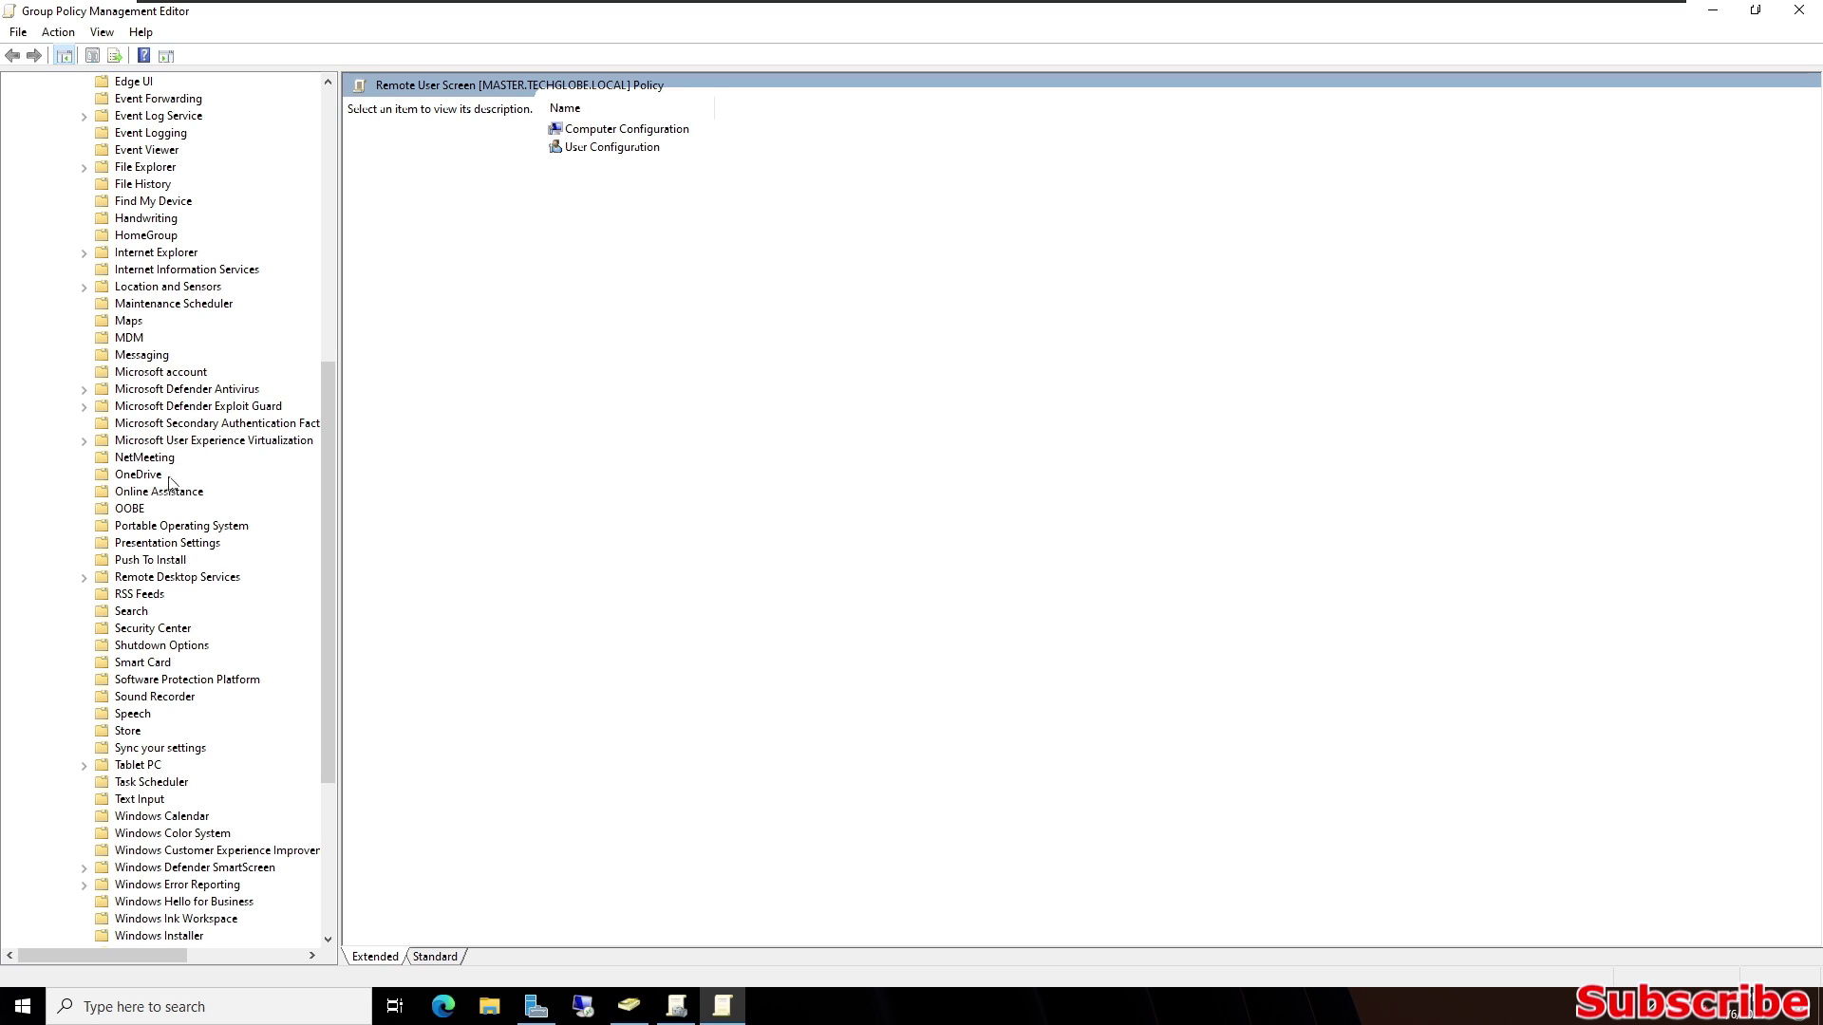
click(84, 579)
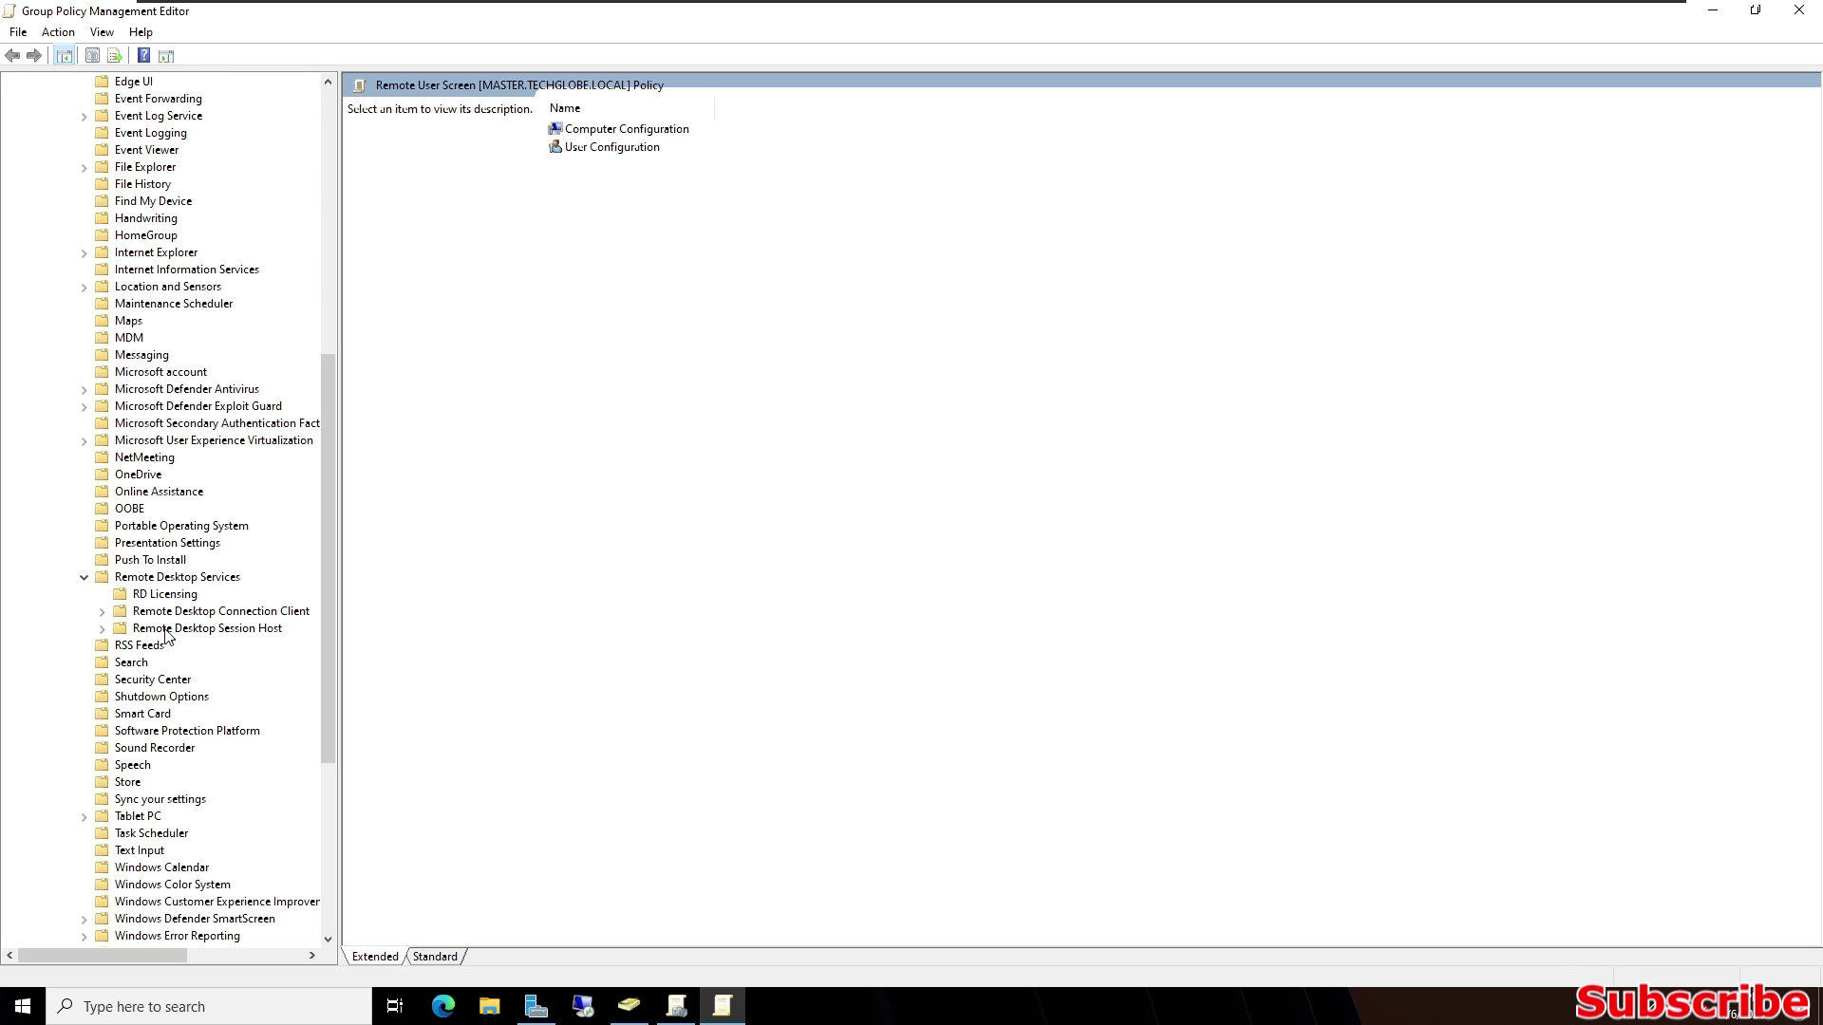
click(103, 629)
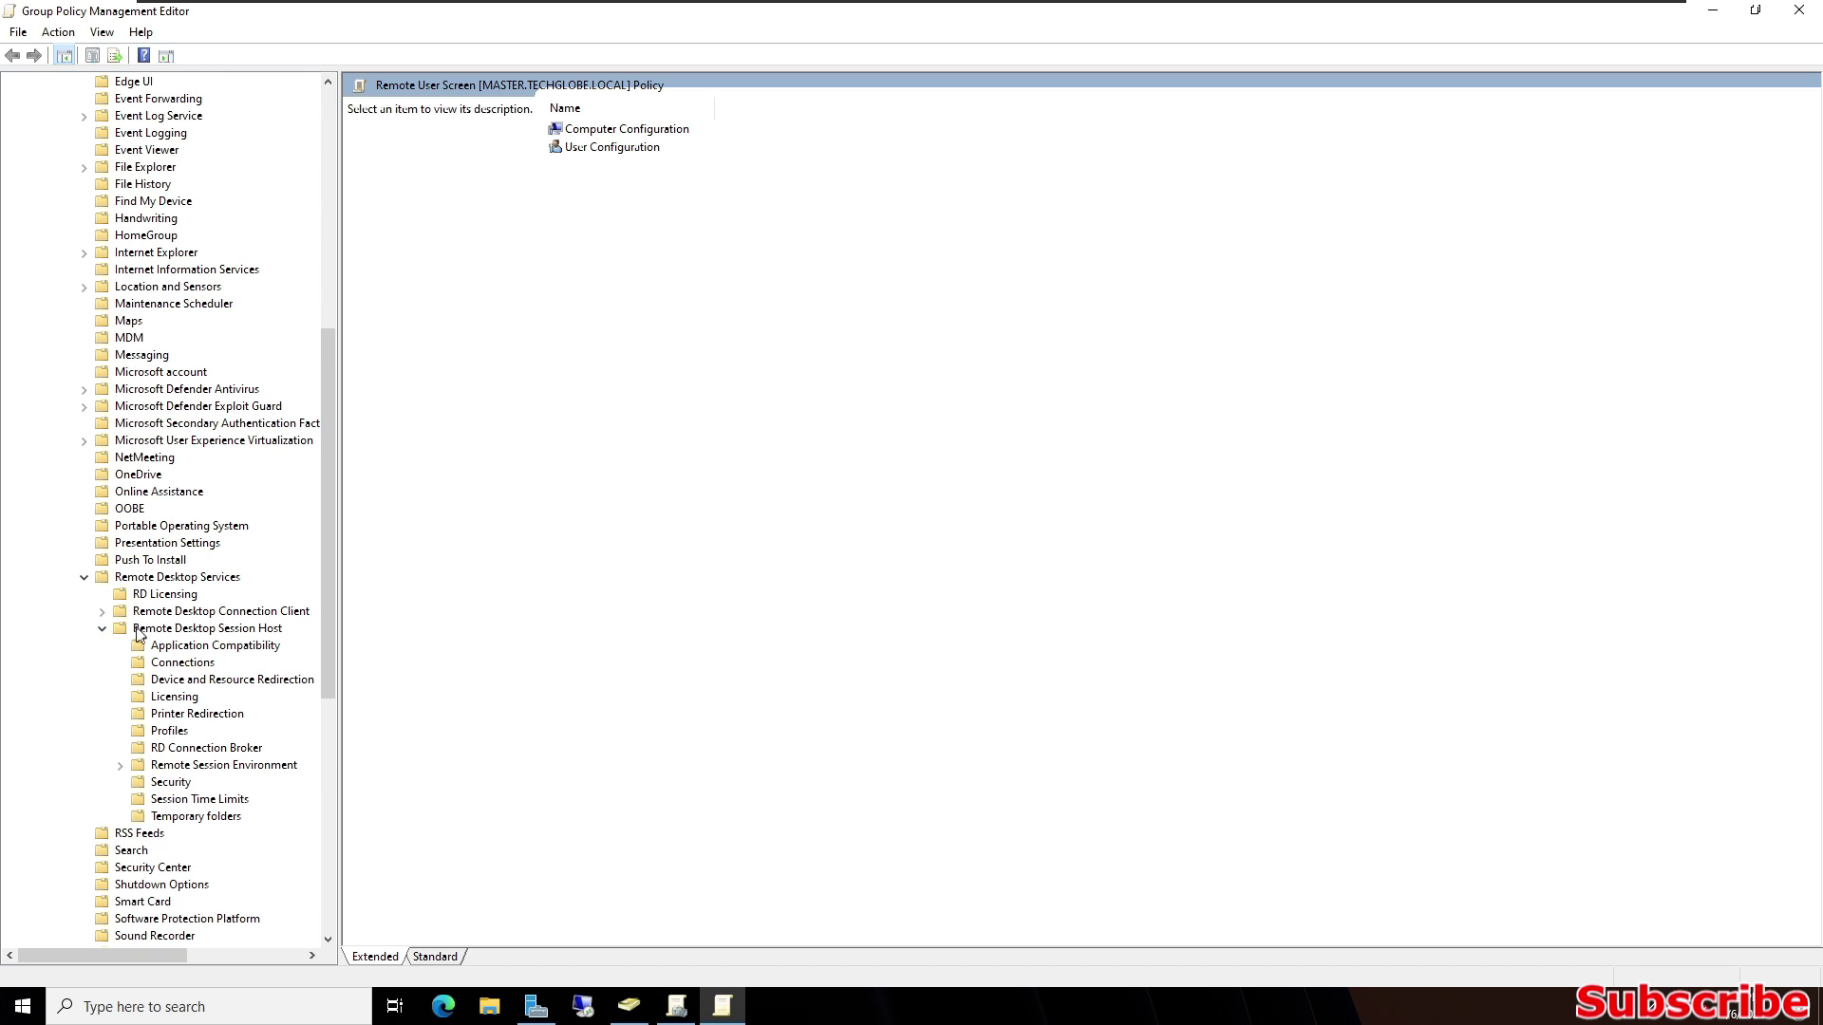
click(181, 664)
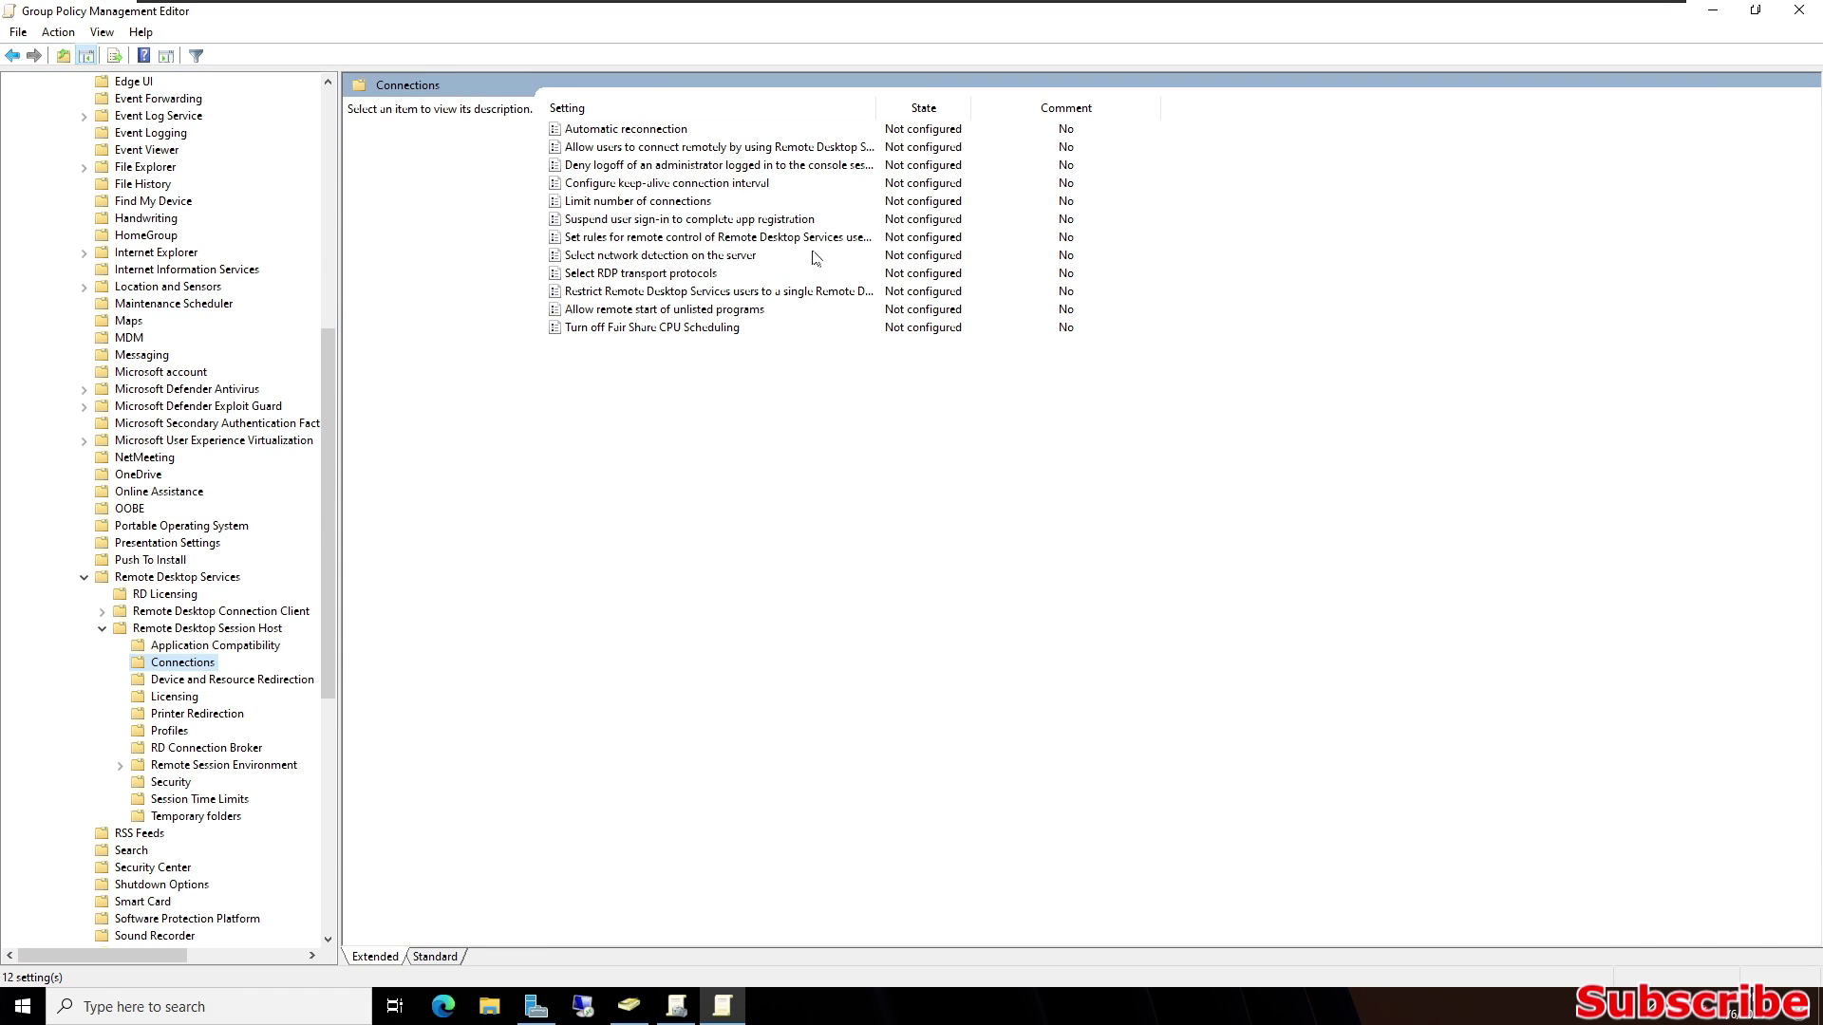
double_click(734, 243)
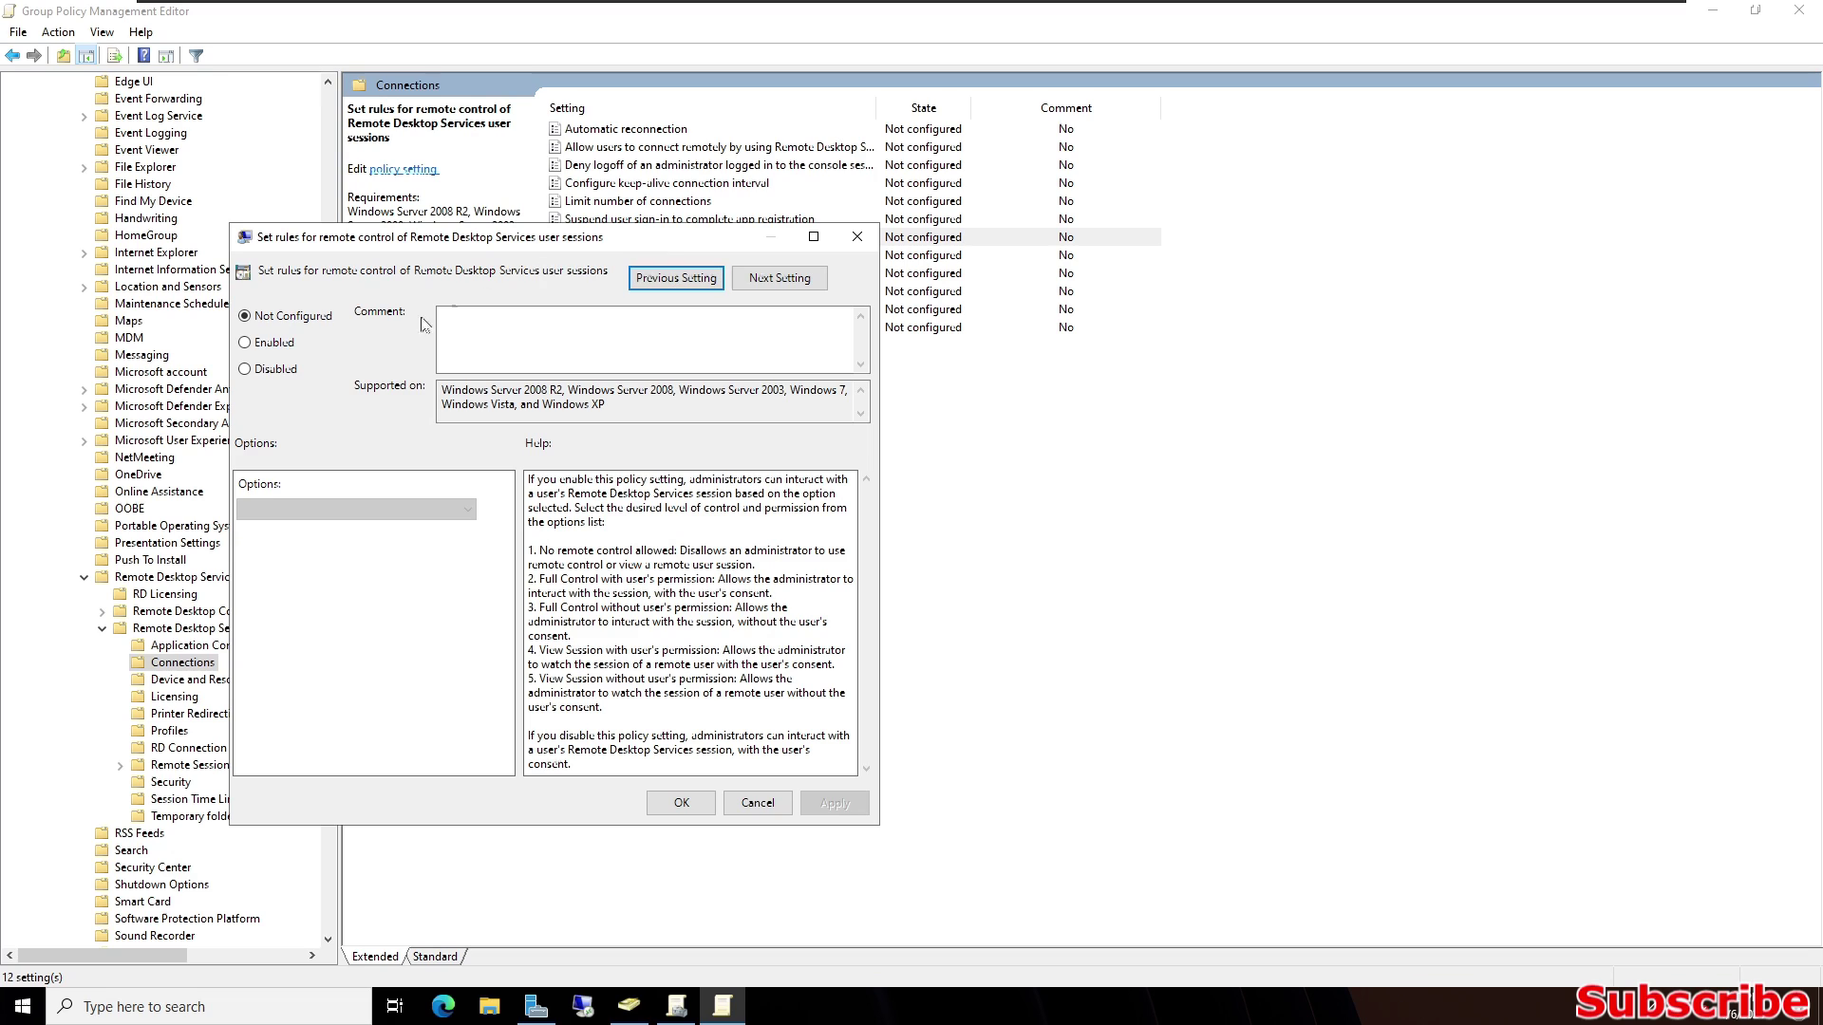
Enable the remote control rules policy with 'View Session without user's permission' and apply it.
click(270, 345)
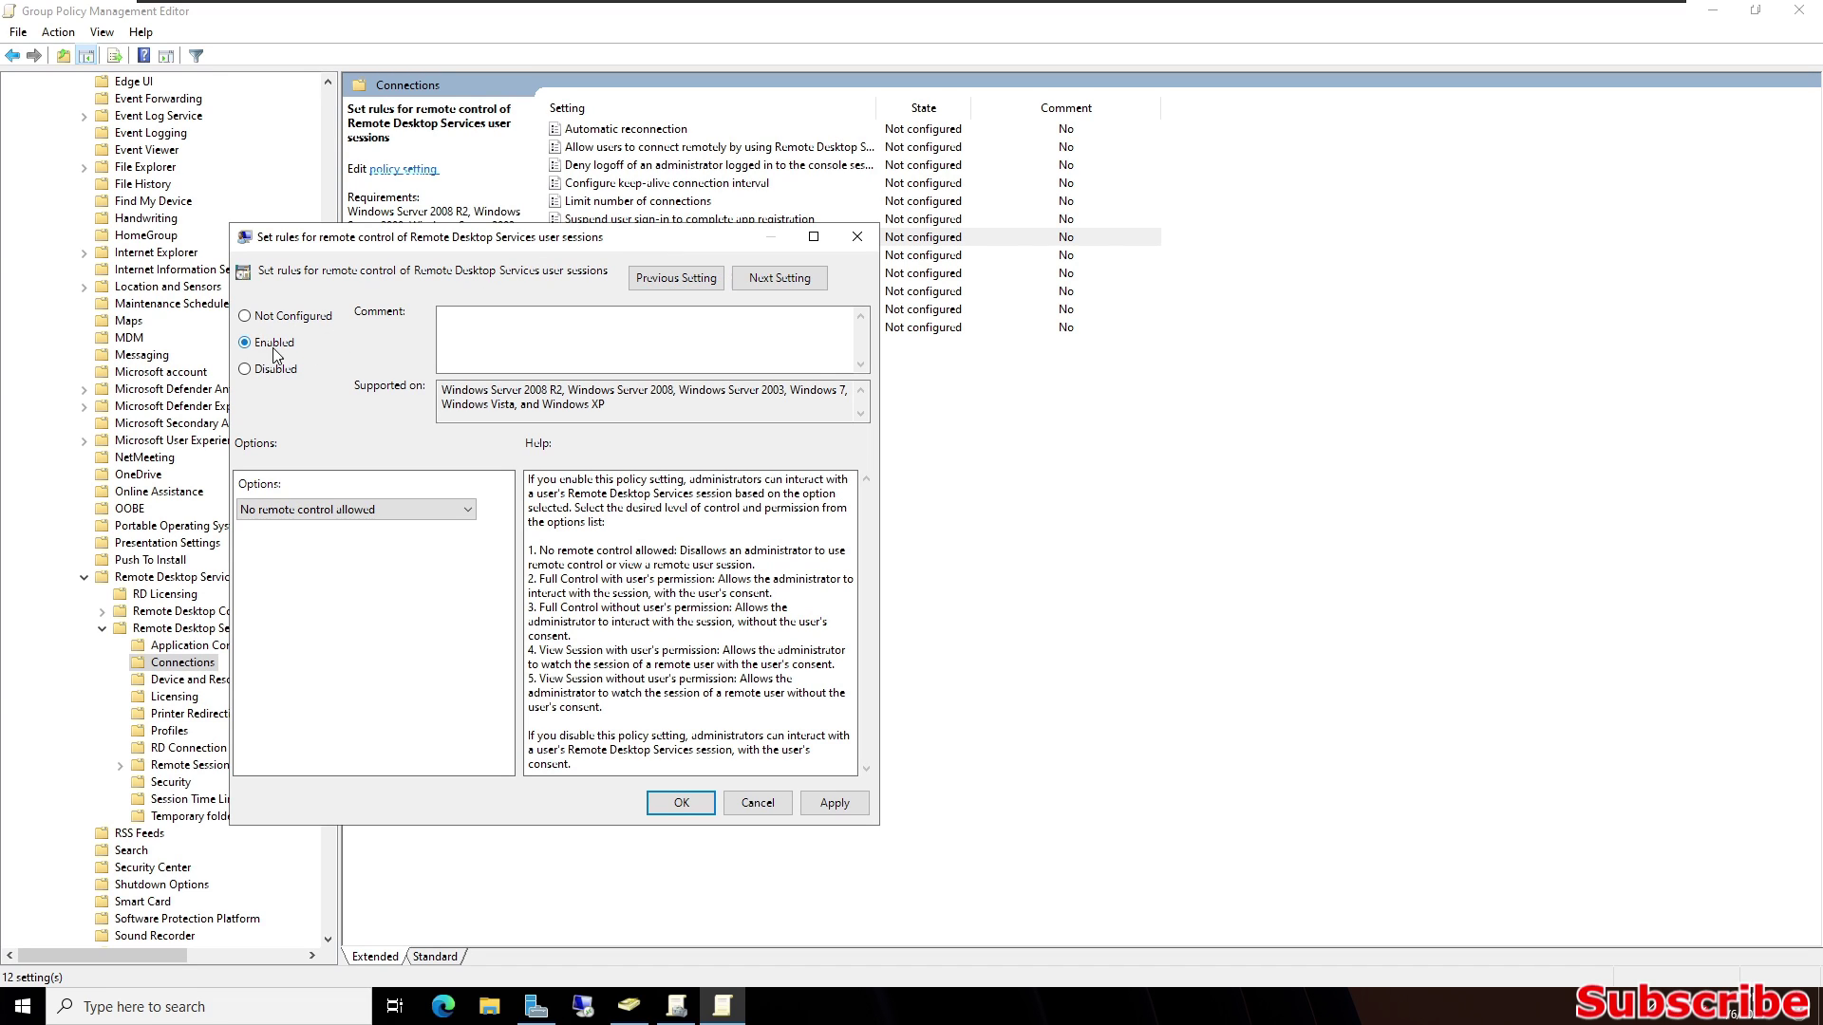
click(339, 512)
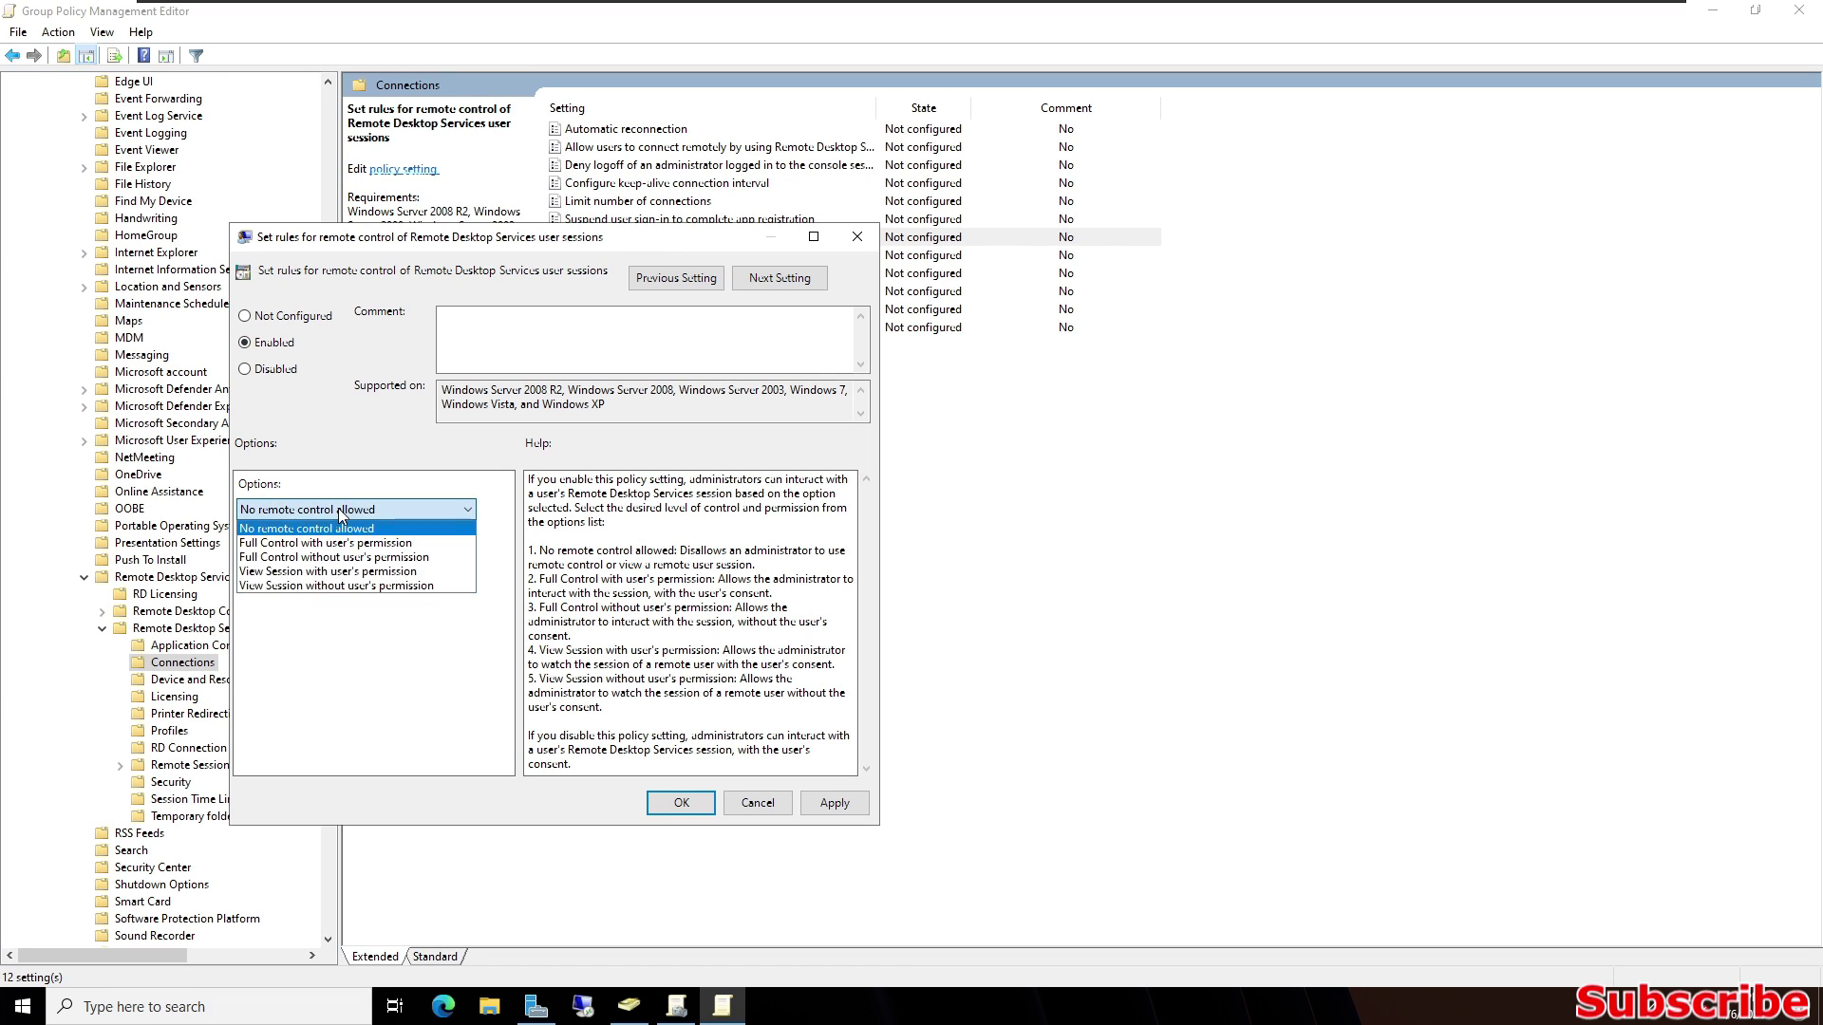
click(282, 587)
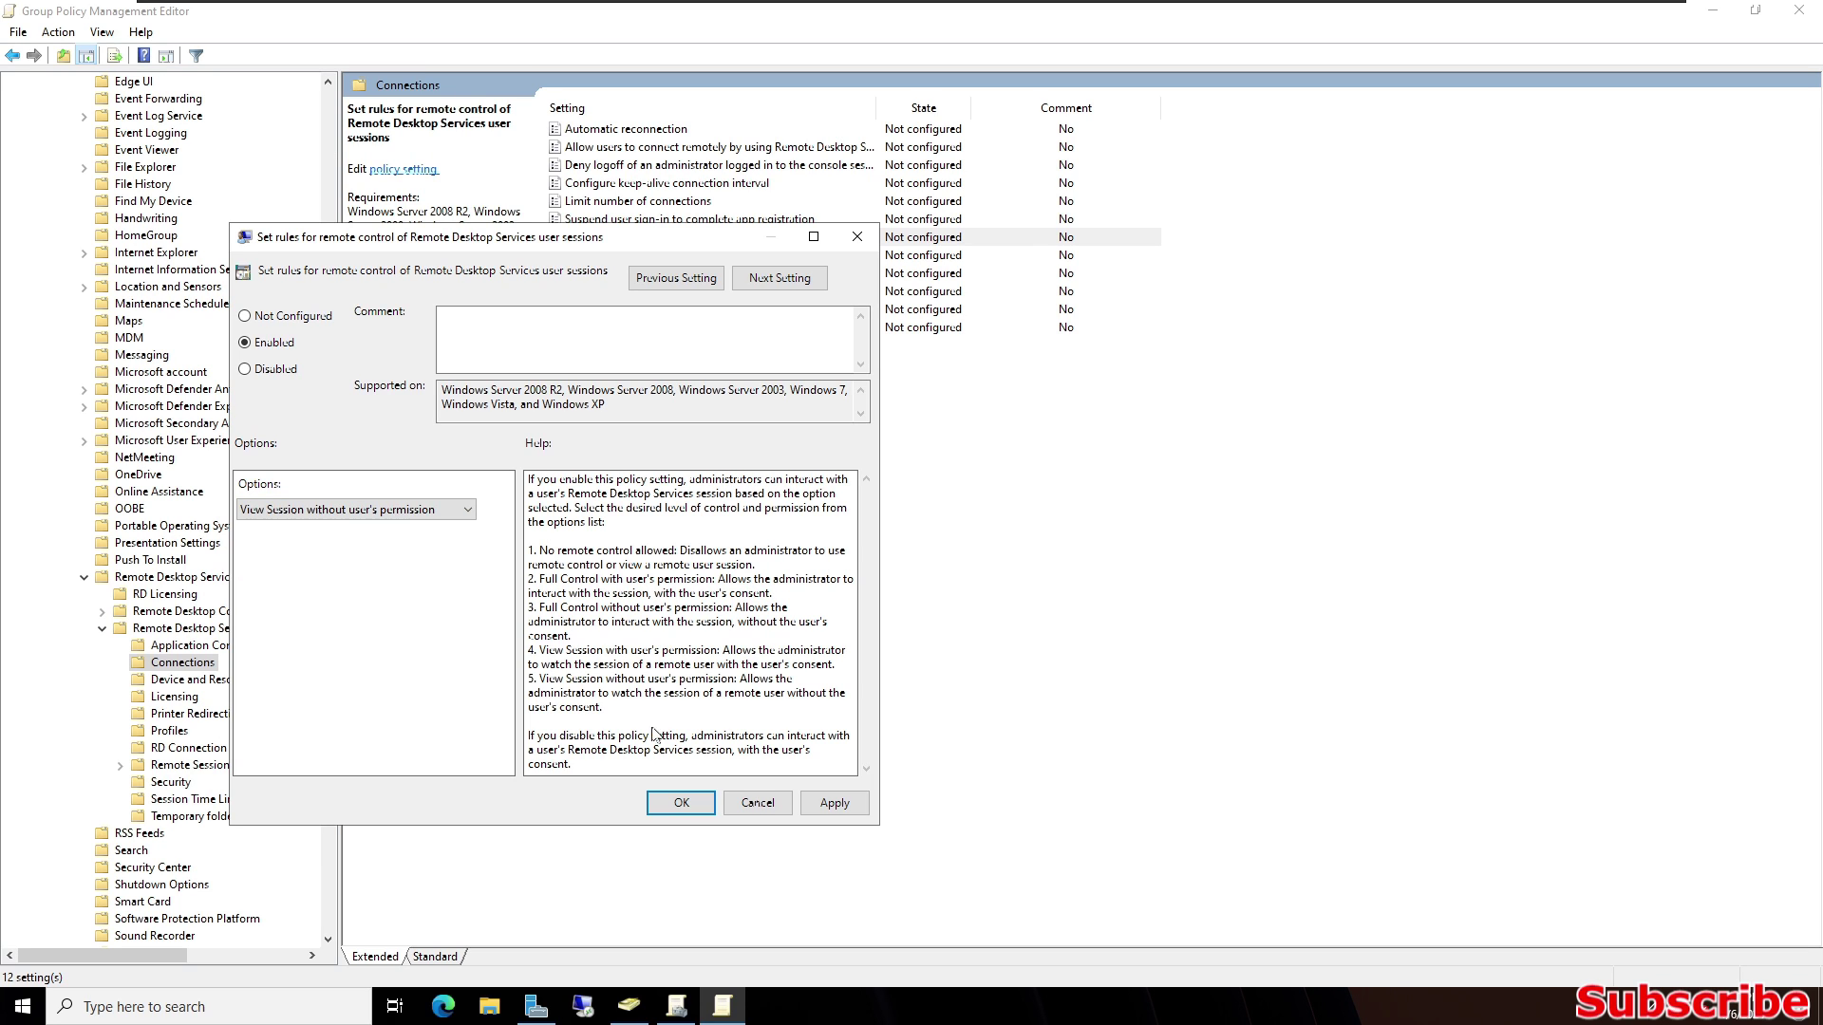
click(819, 802)
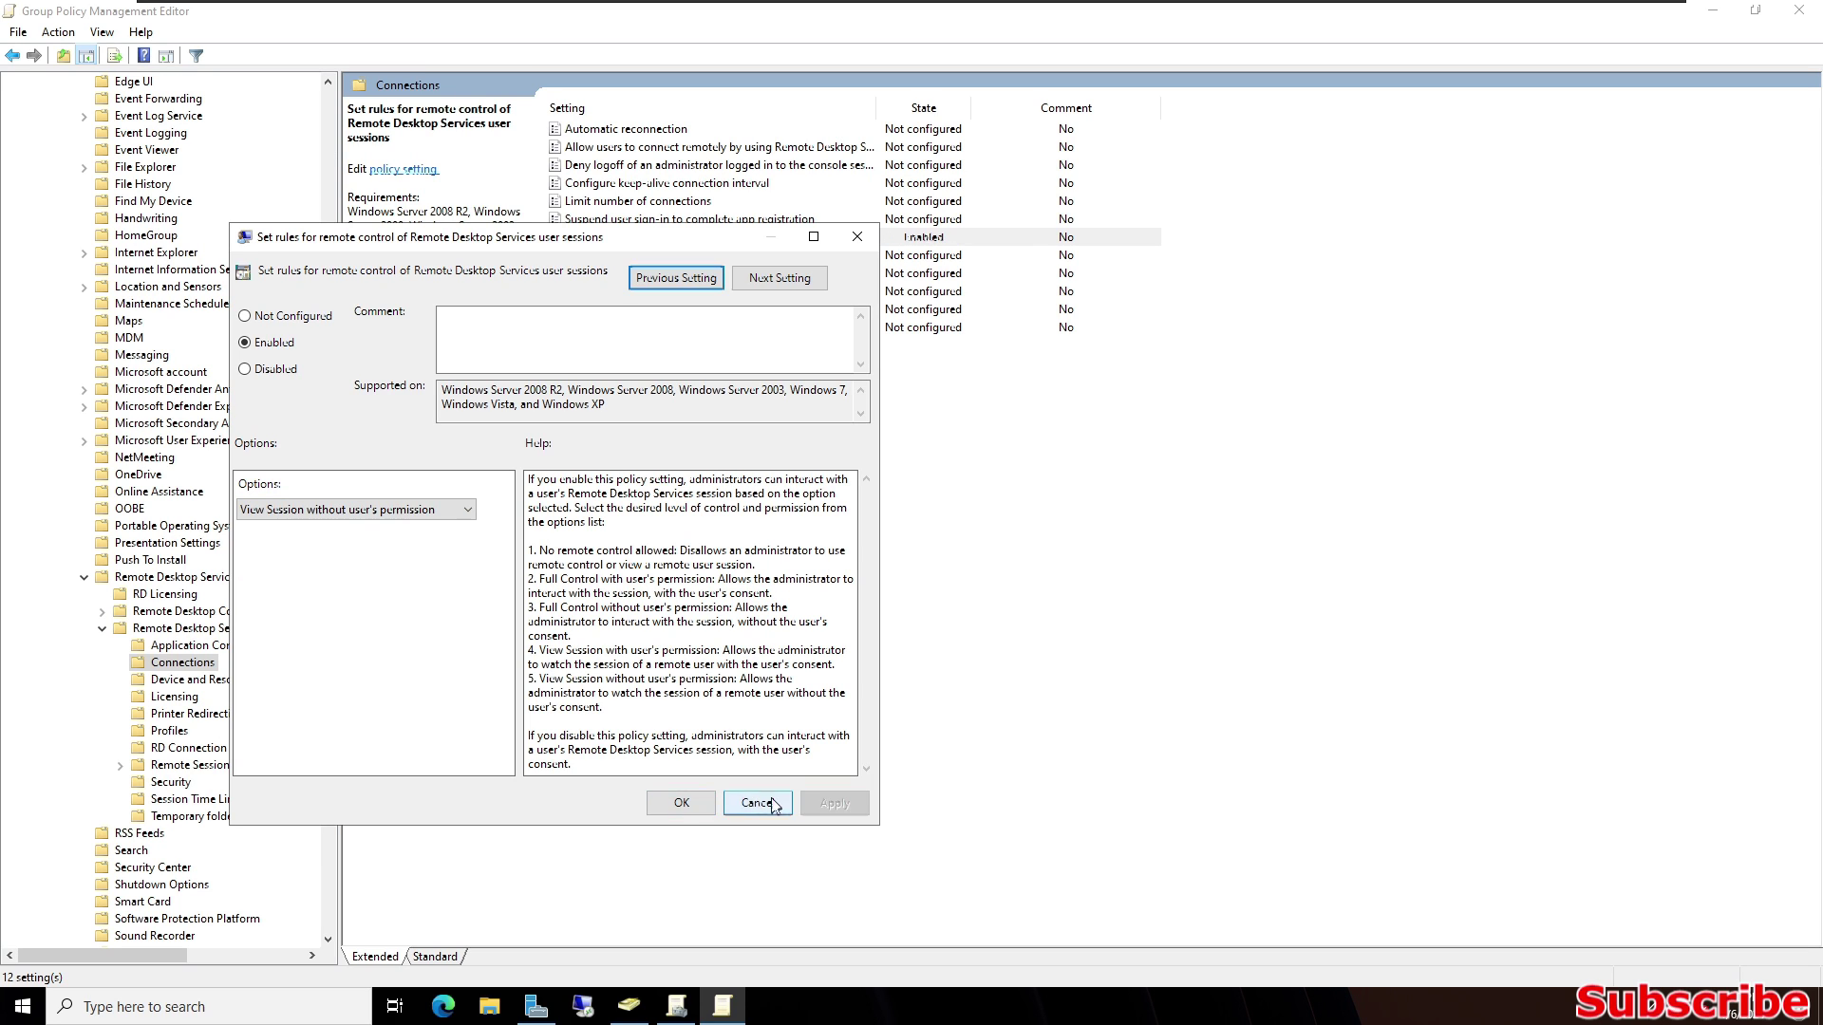
click(681, 802)
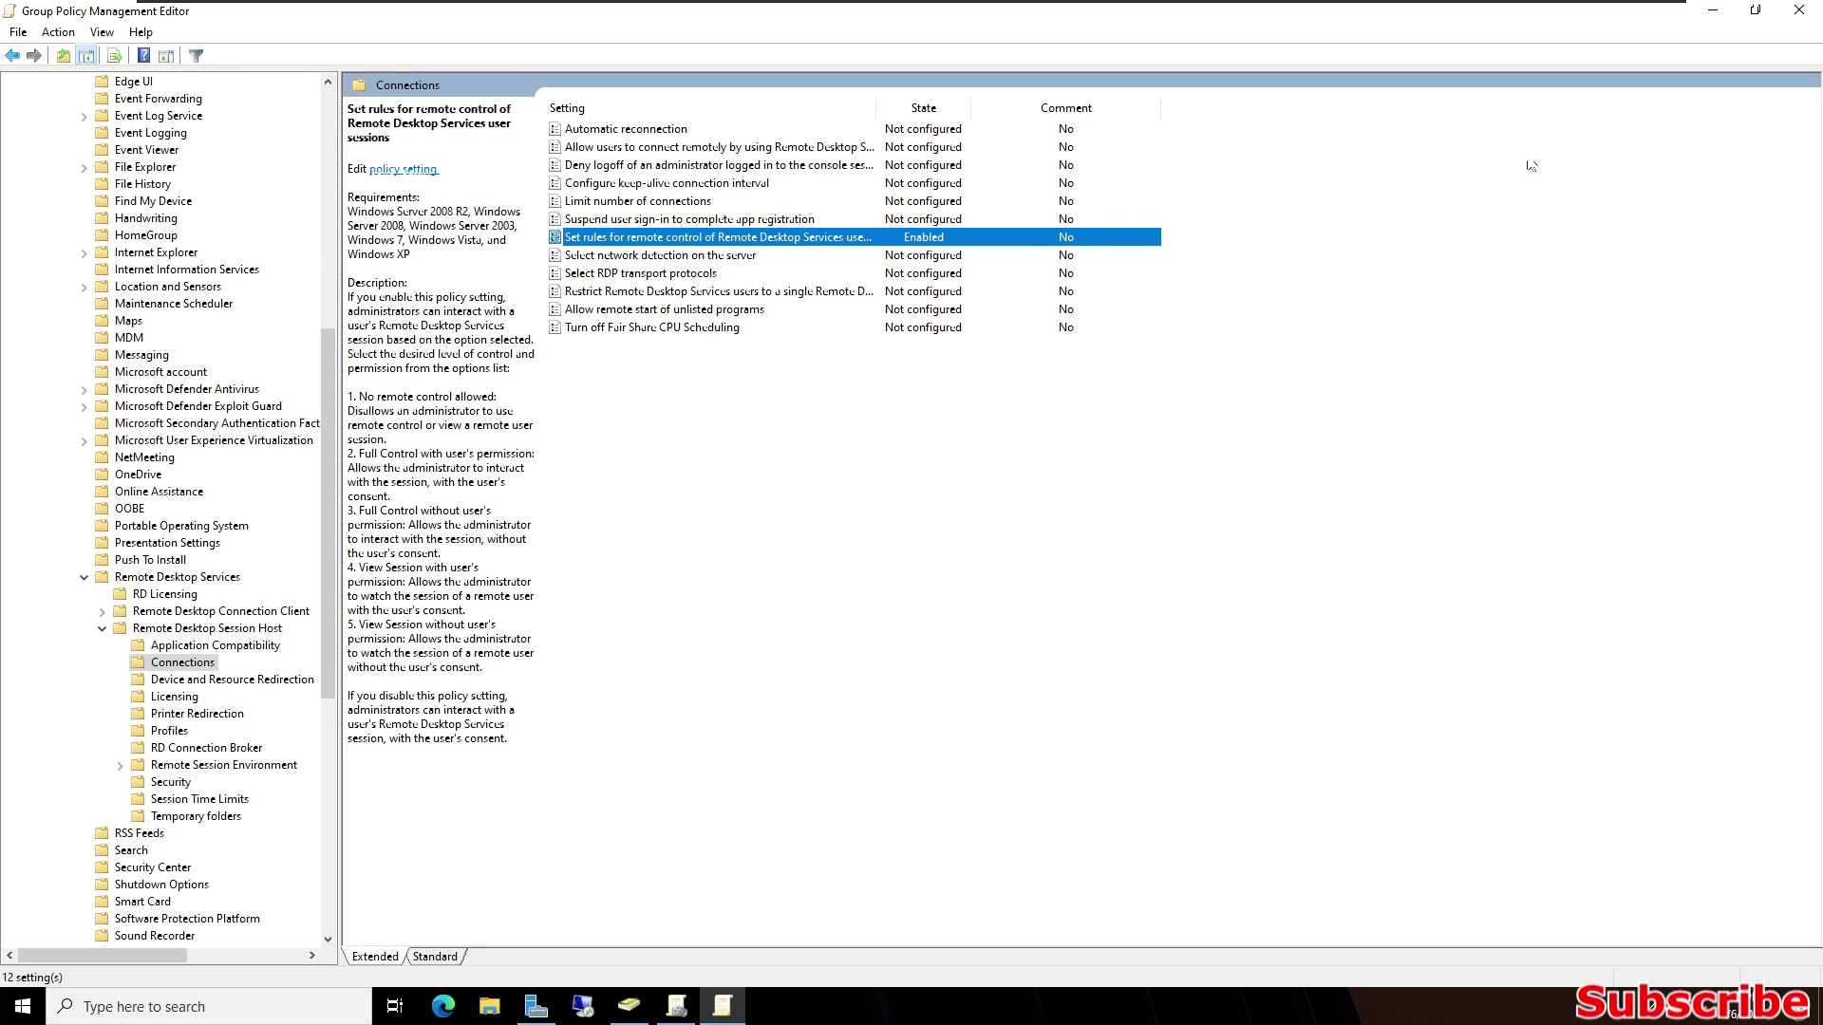
Close the policy editor and Group Policy Management, returning to Active Directory Users and Computers.
click(1797, 11)
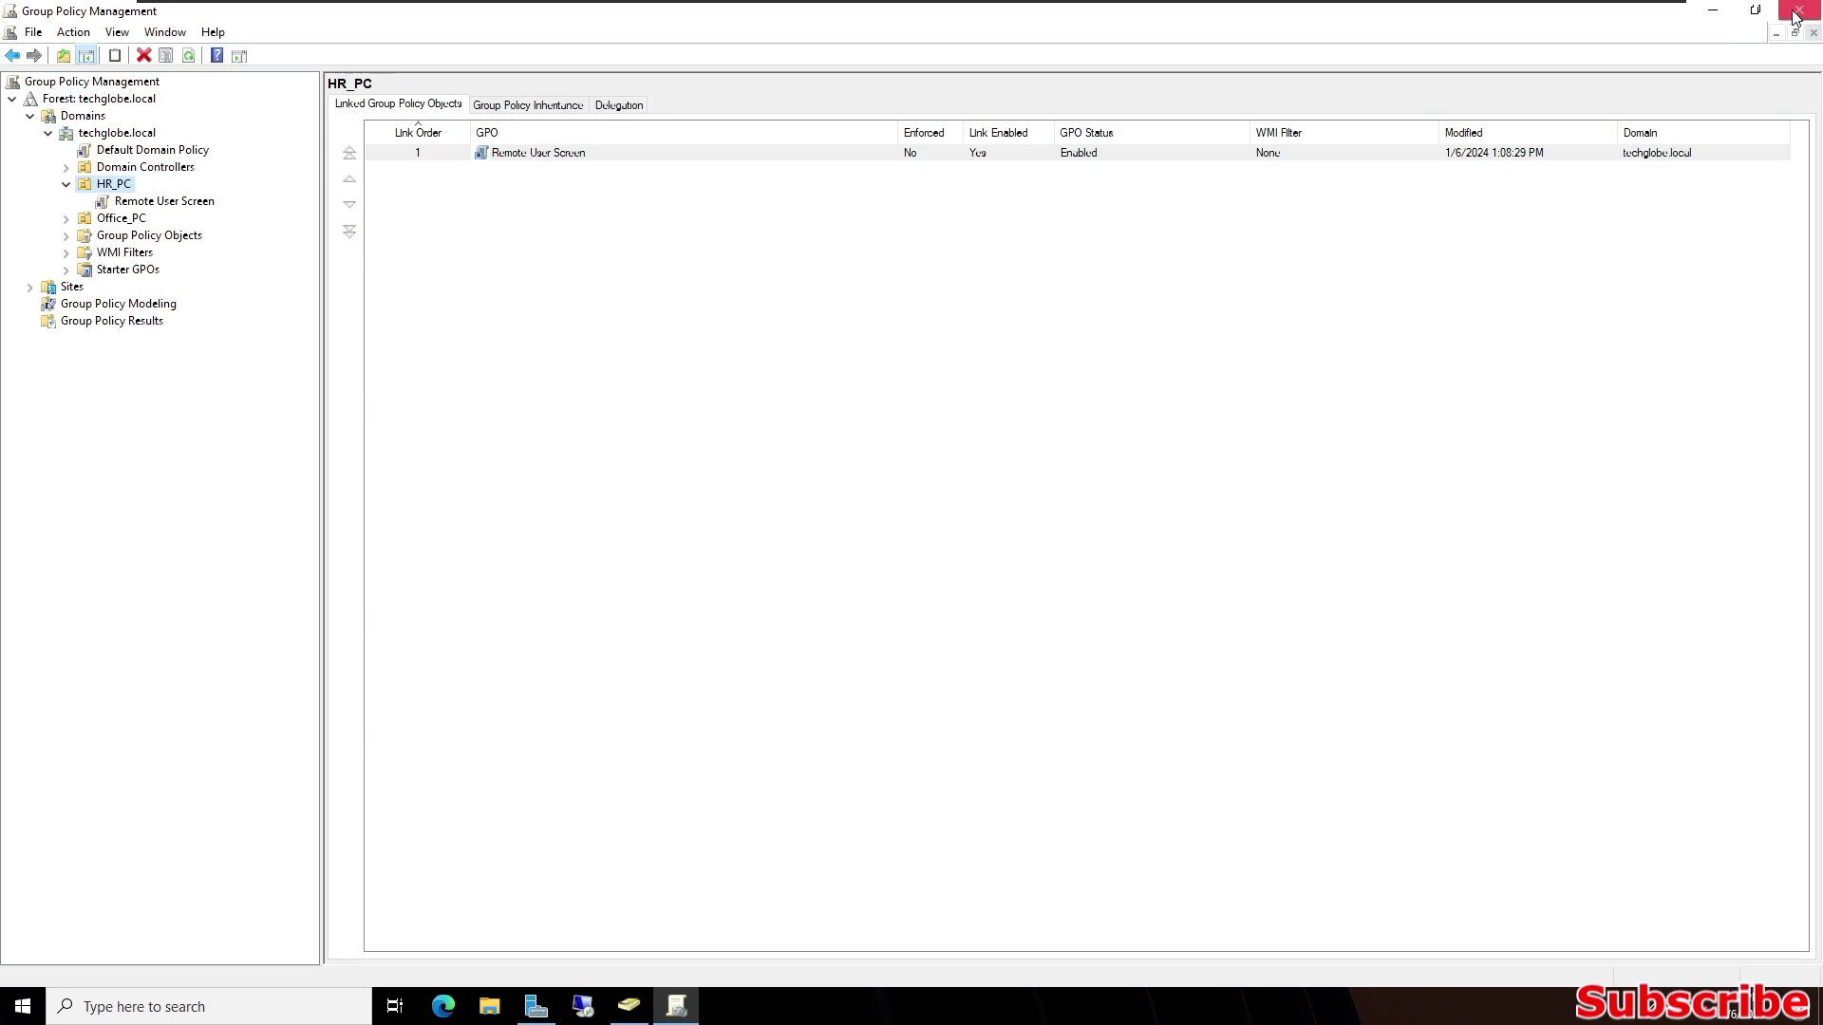
click(1797, 11)
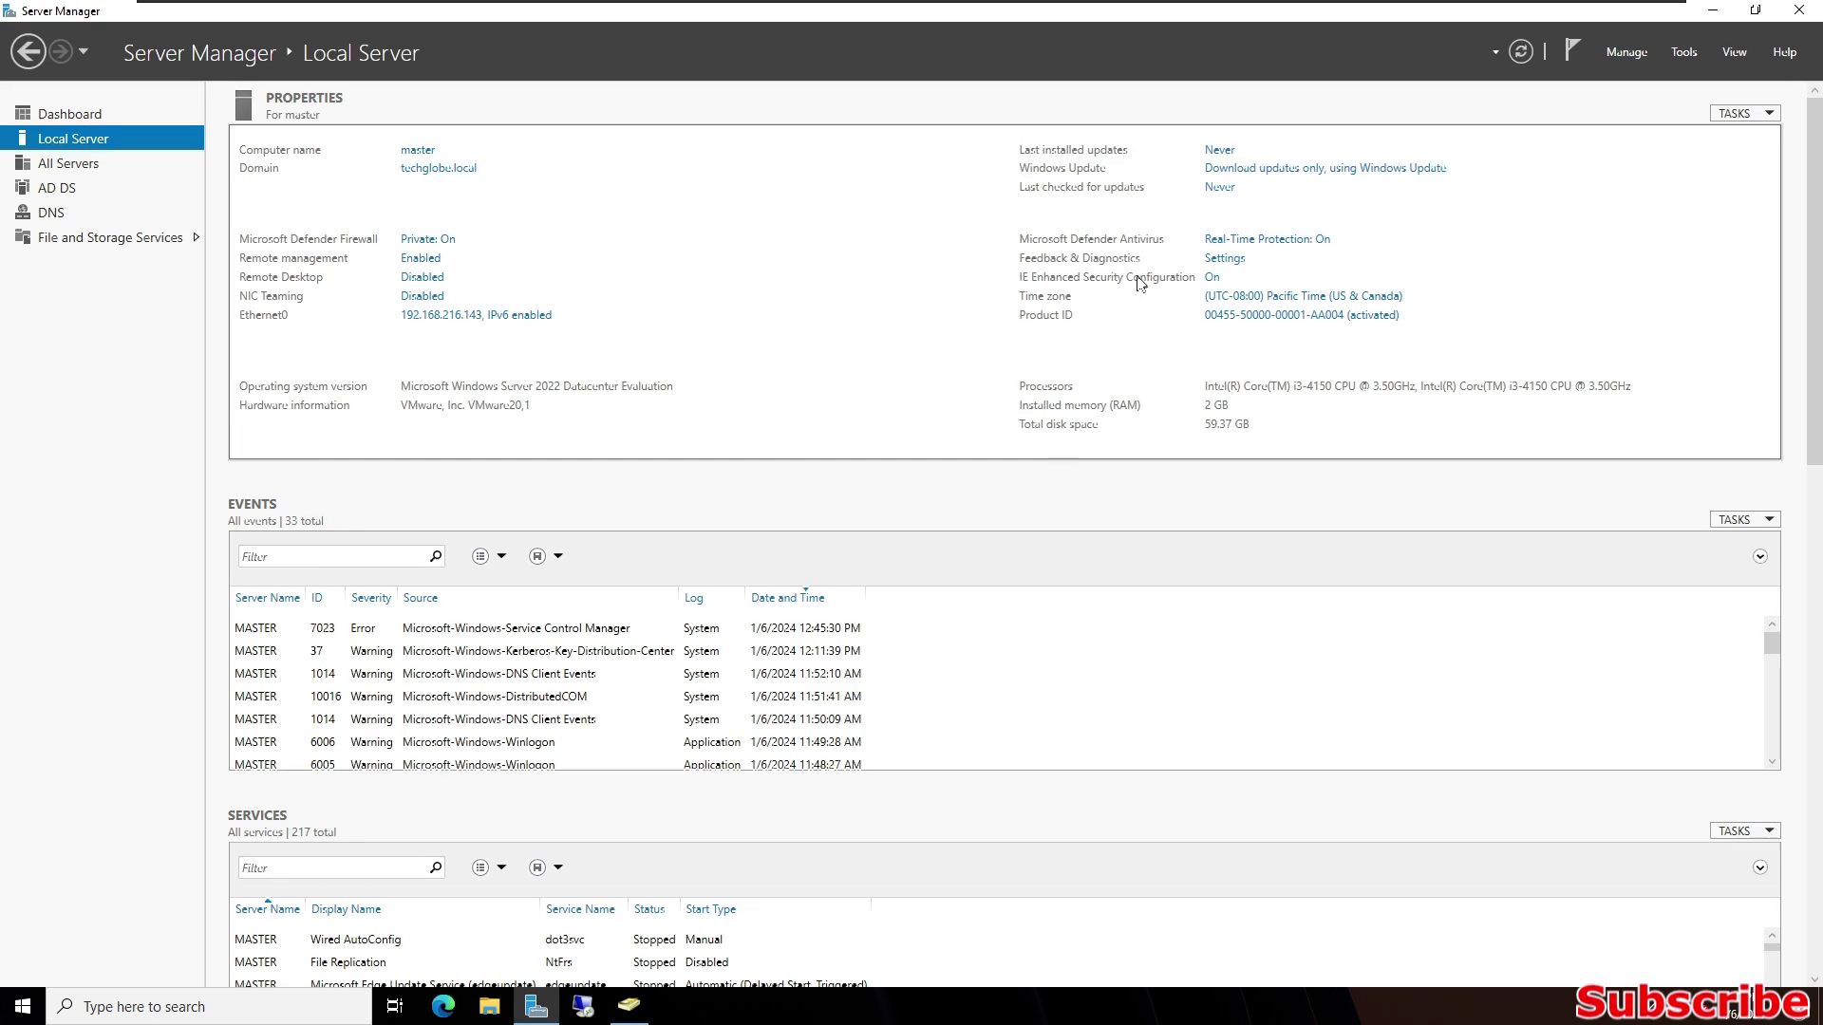
click(627, 1009)
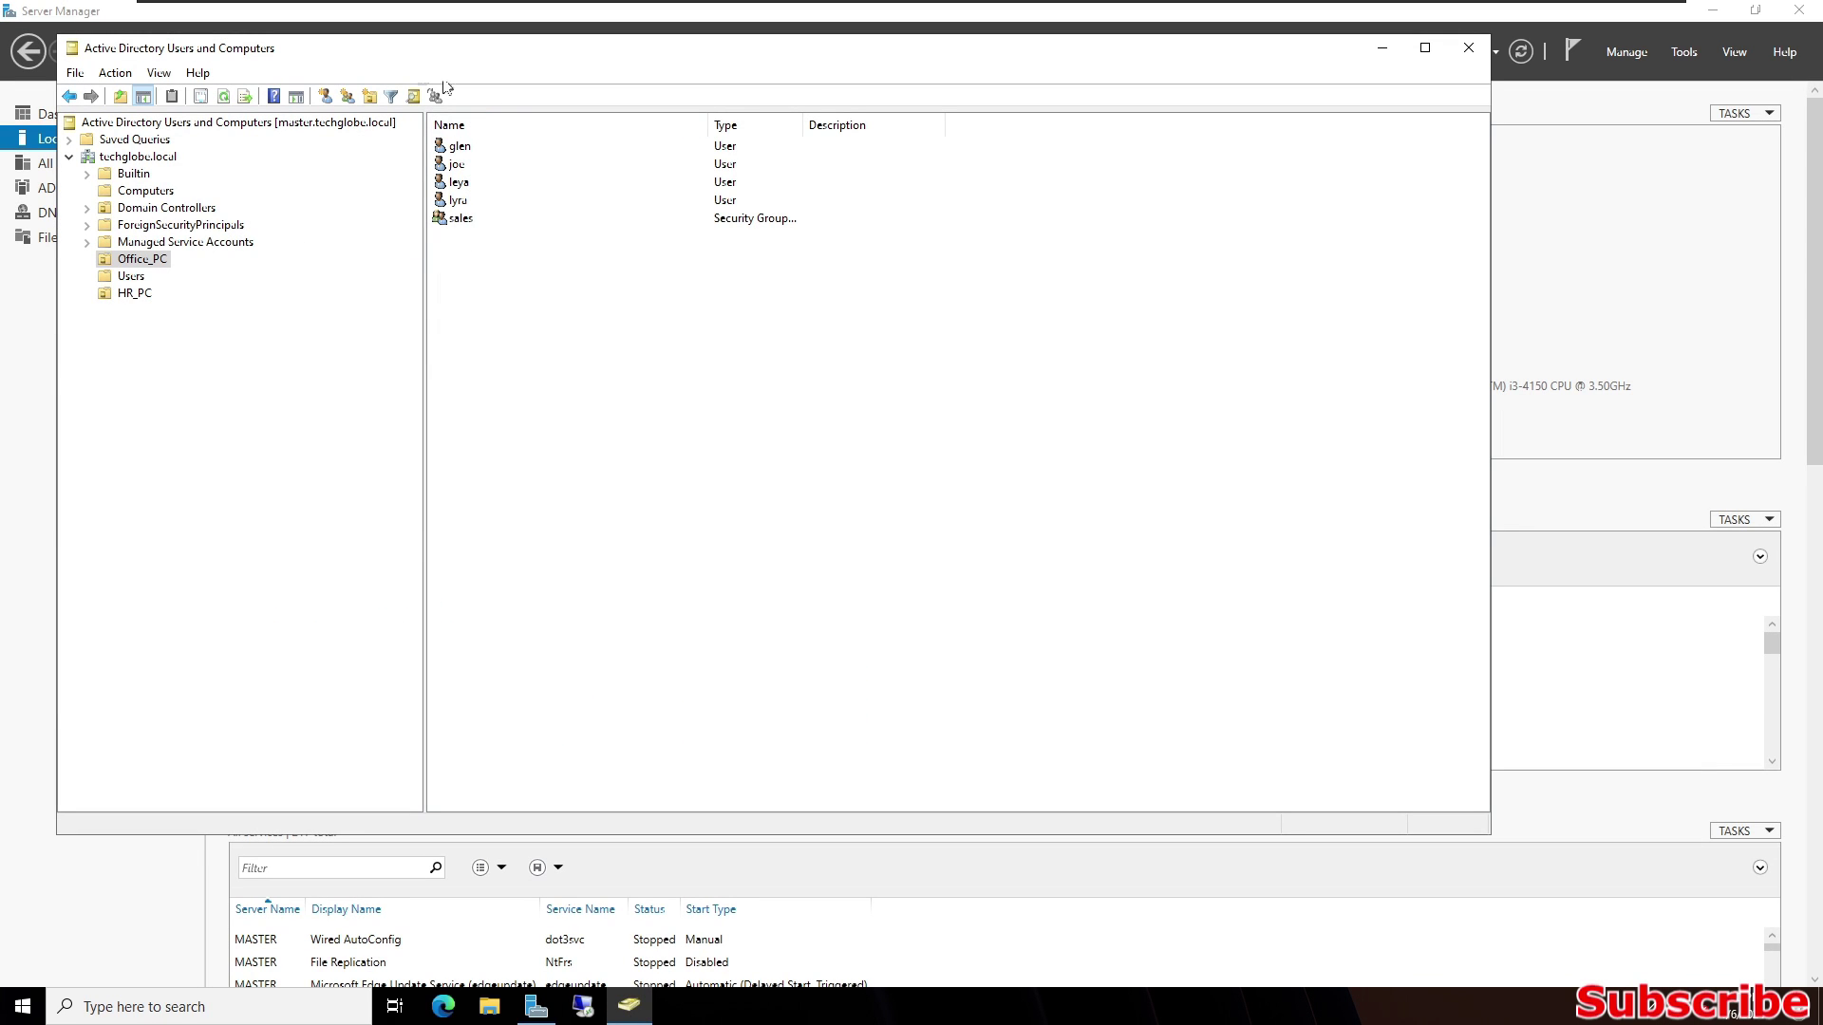
drag(476, 59, 540, 66)
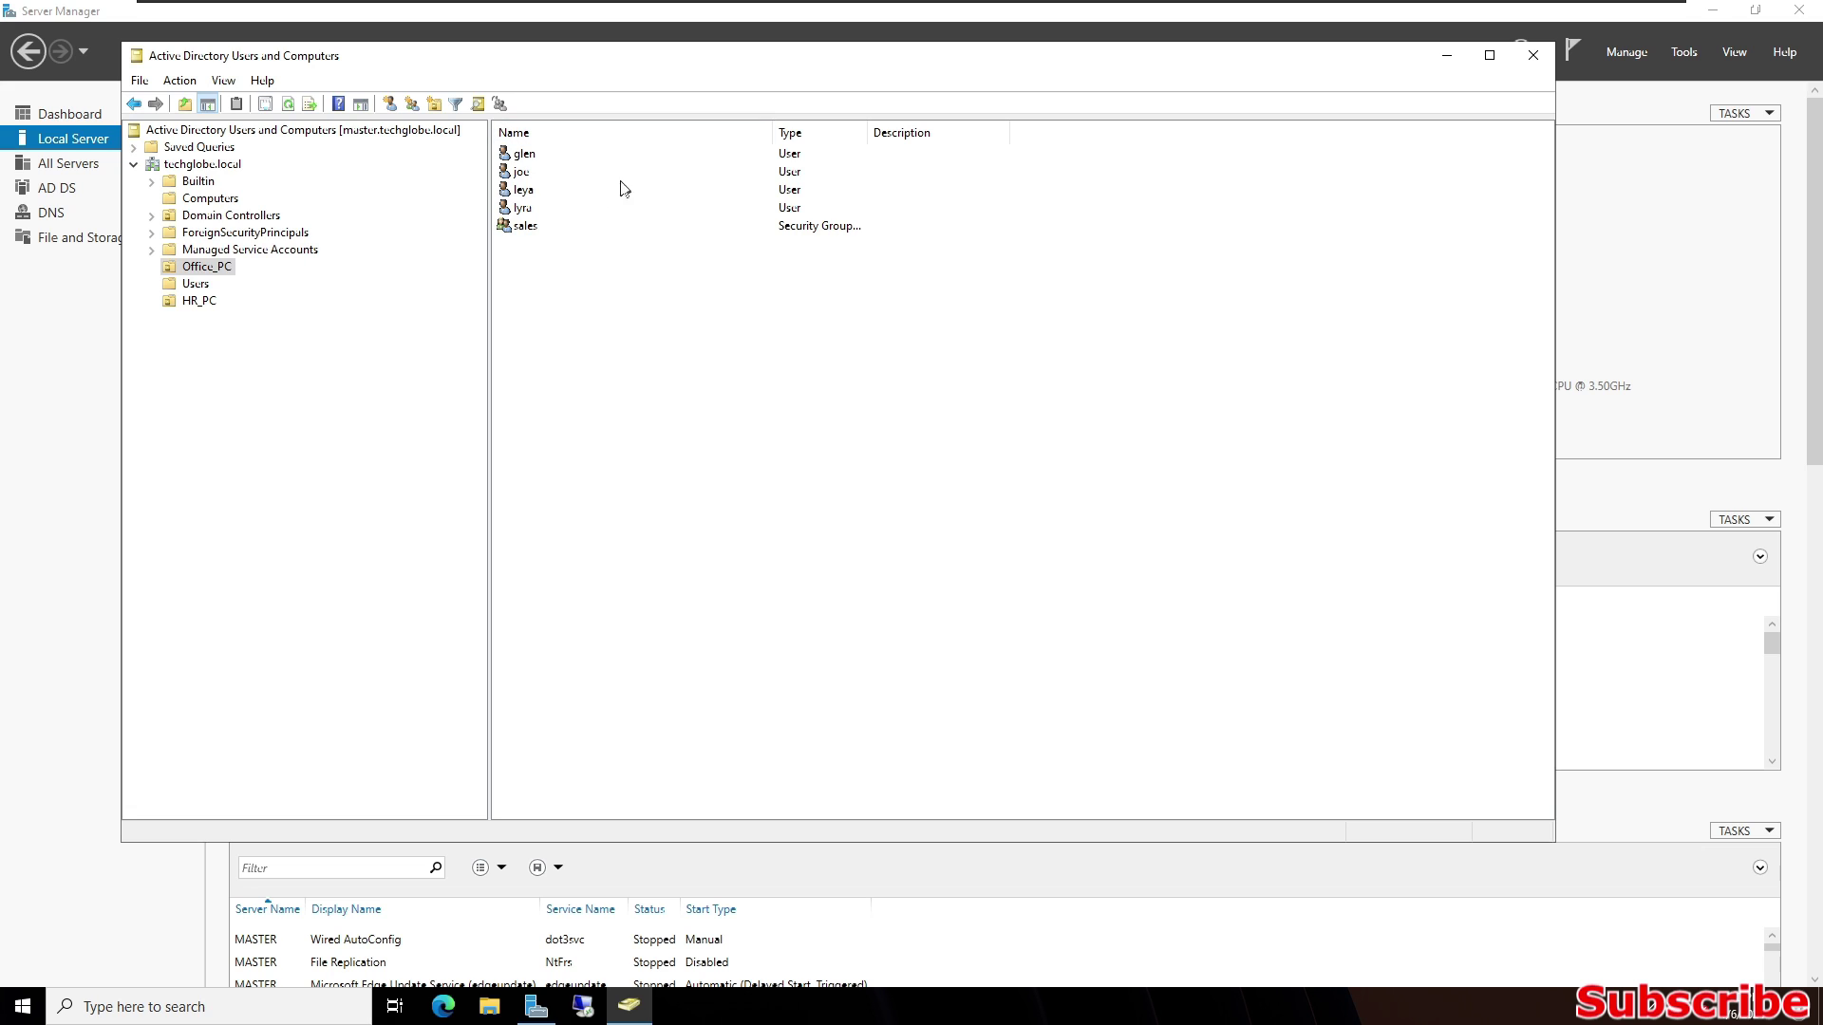
Turn off 'Require user's permission' in the first user's Remote control properties and apply.
right_click(505, 156)
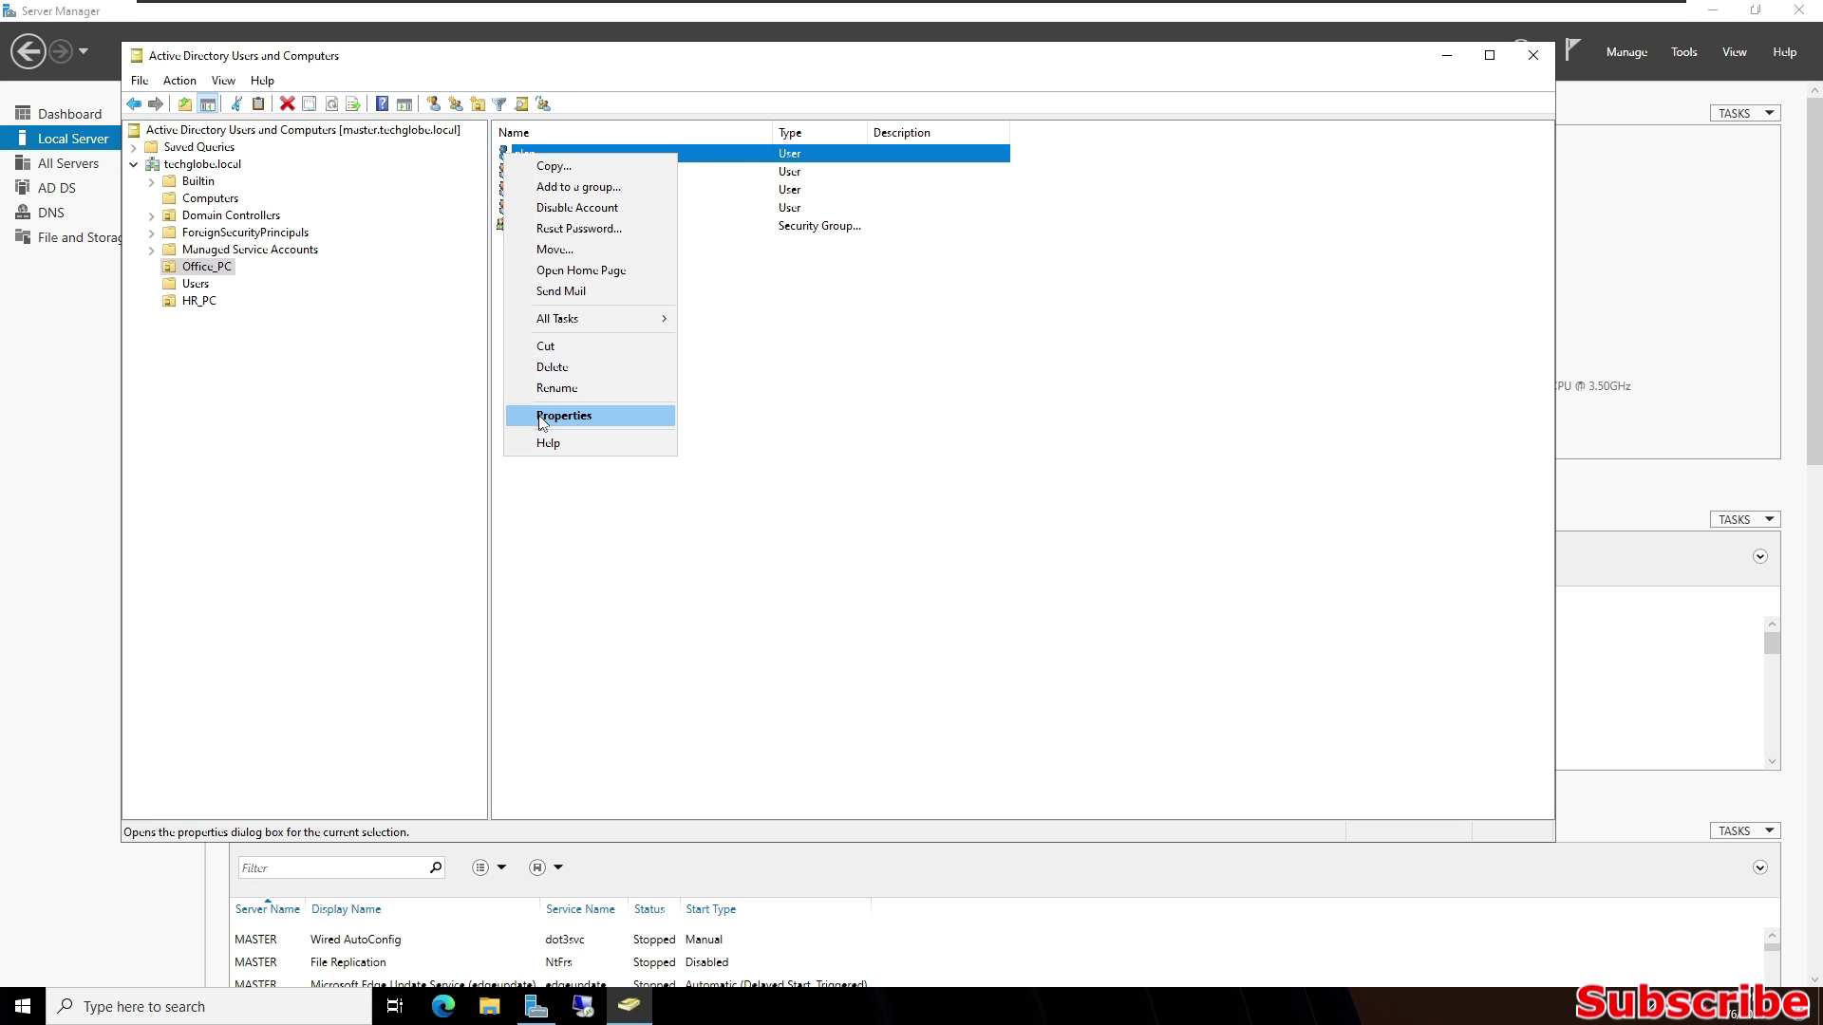
click(564, 416)
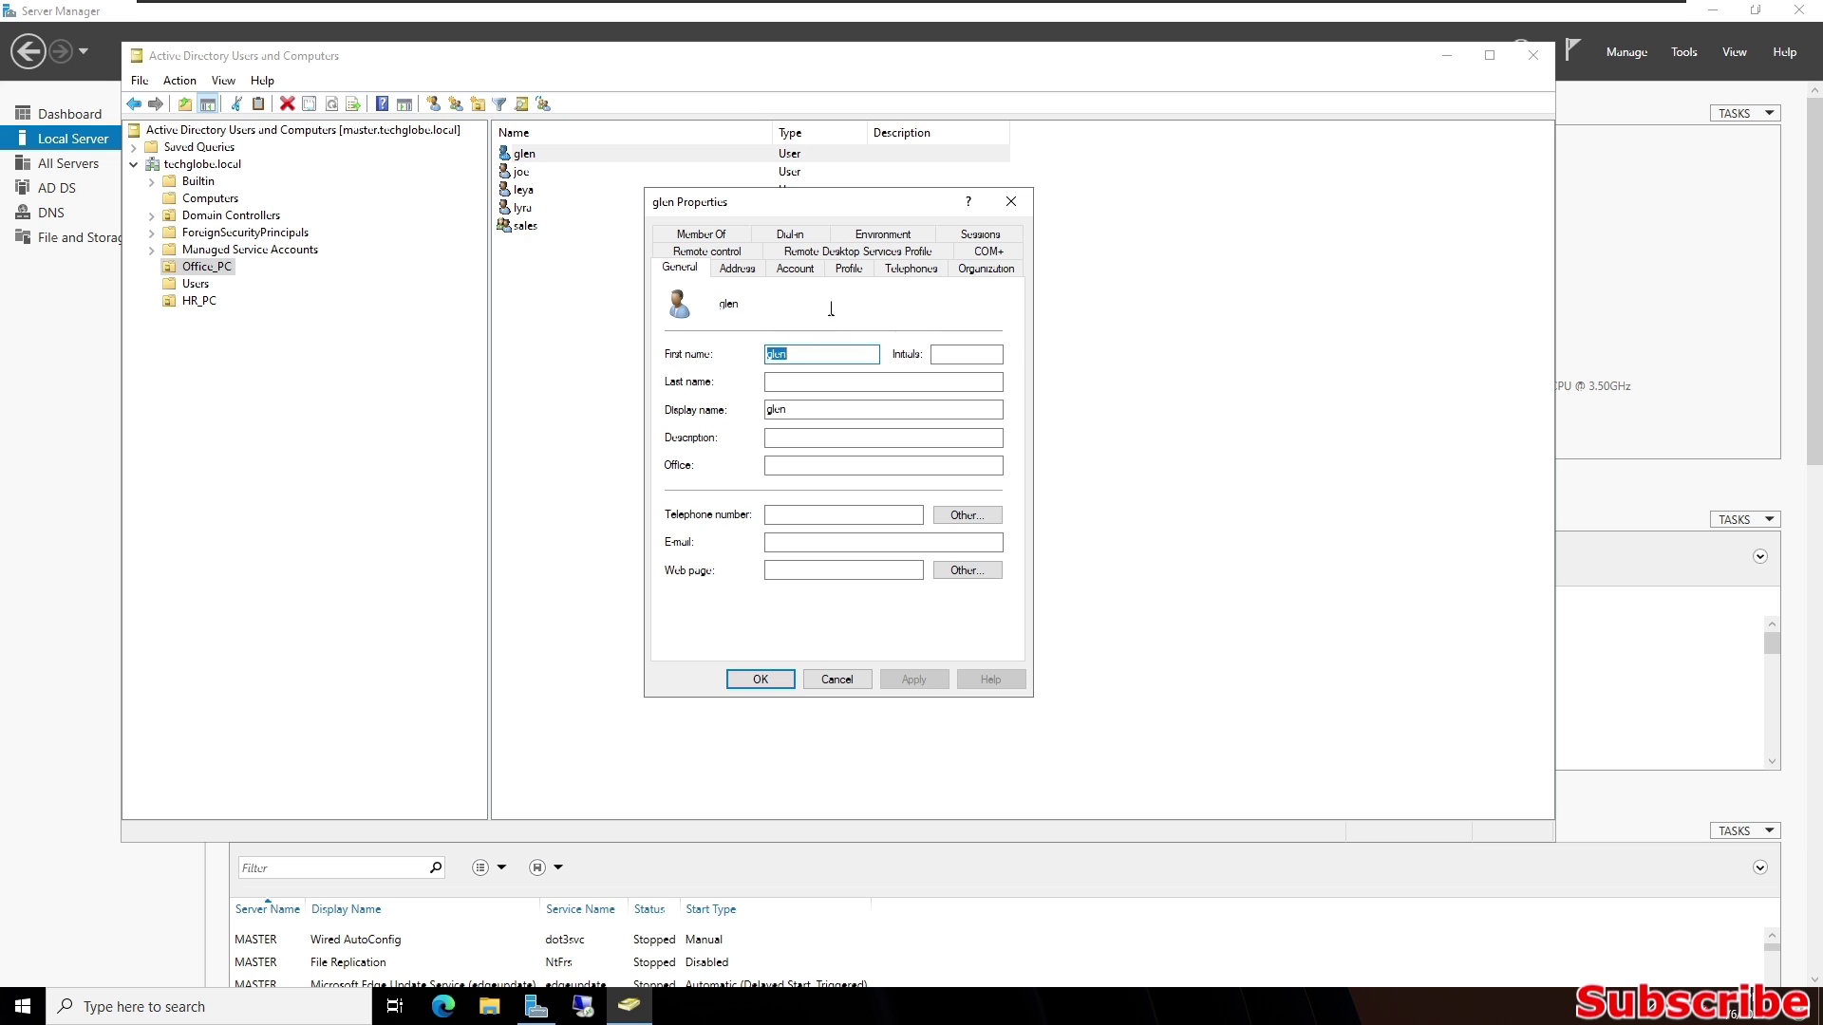
click(727, 254)
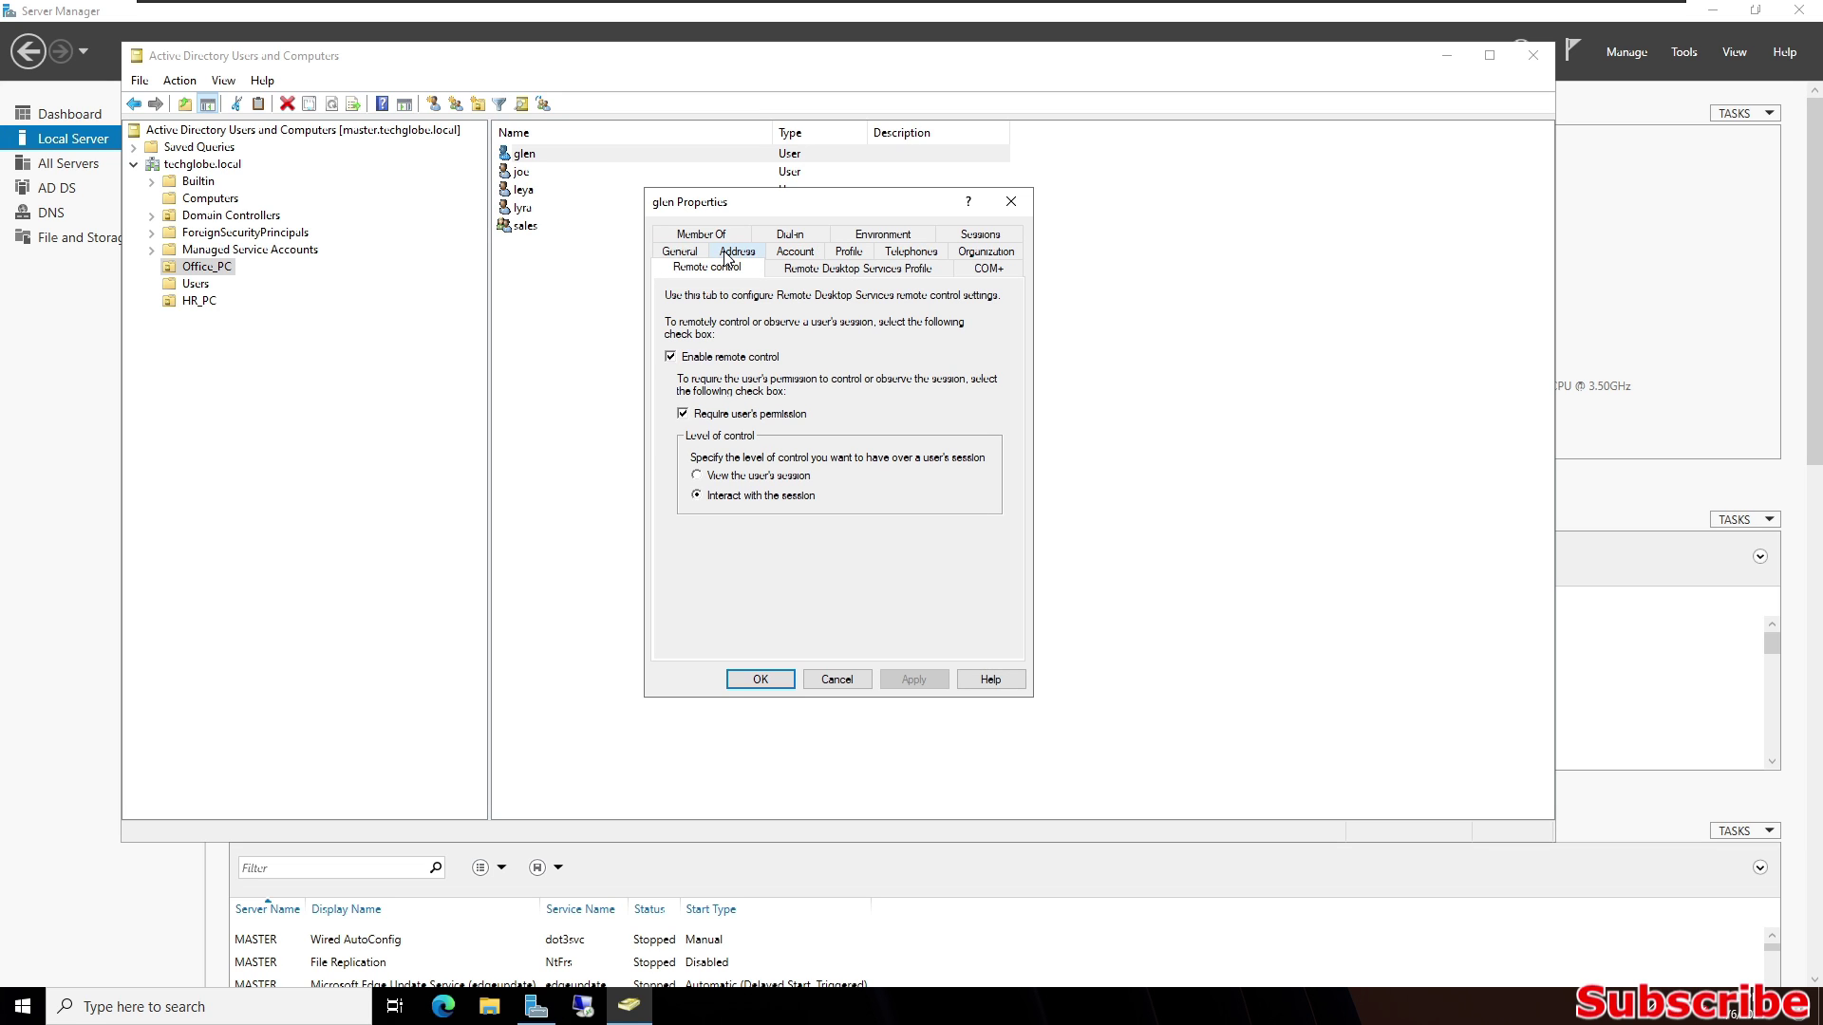
click(681, 416)
click(916, 682)
click(760, 680)
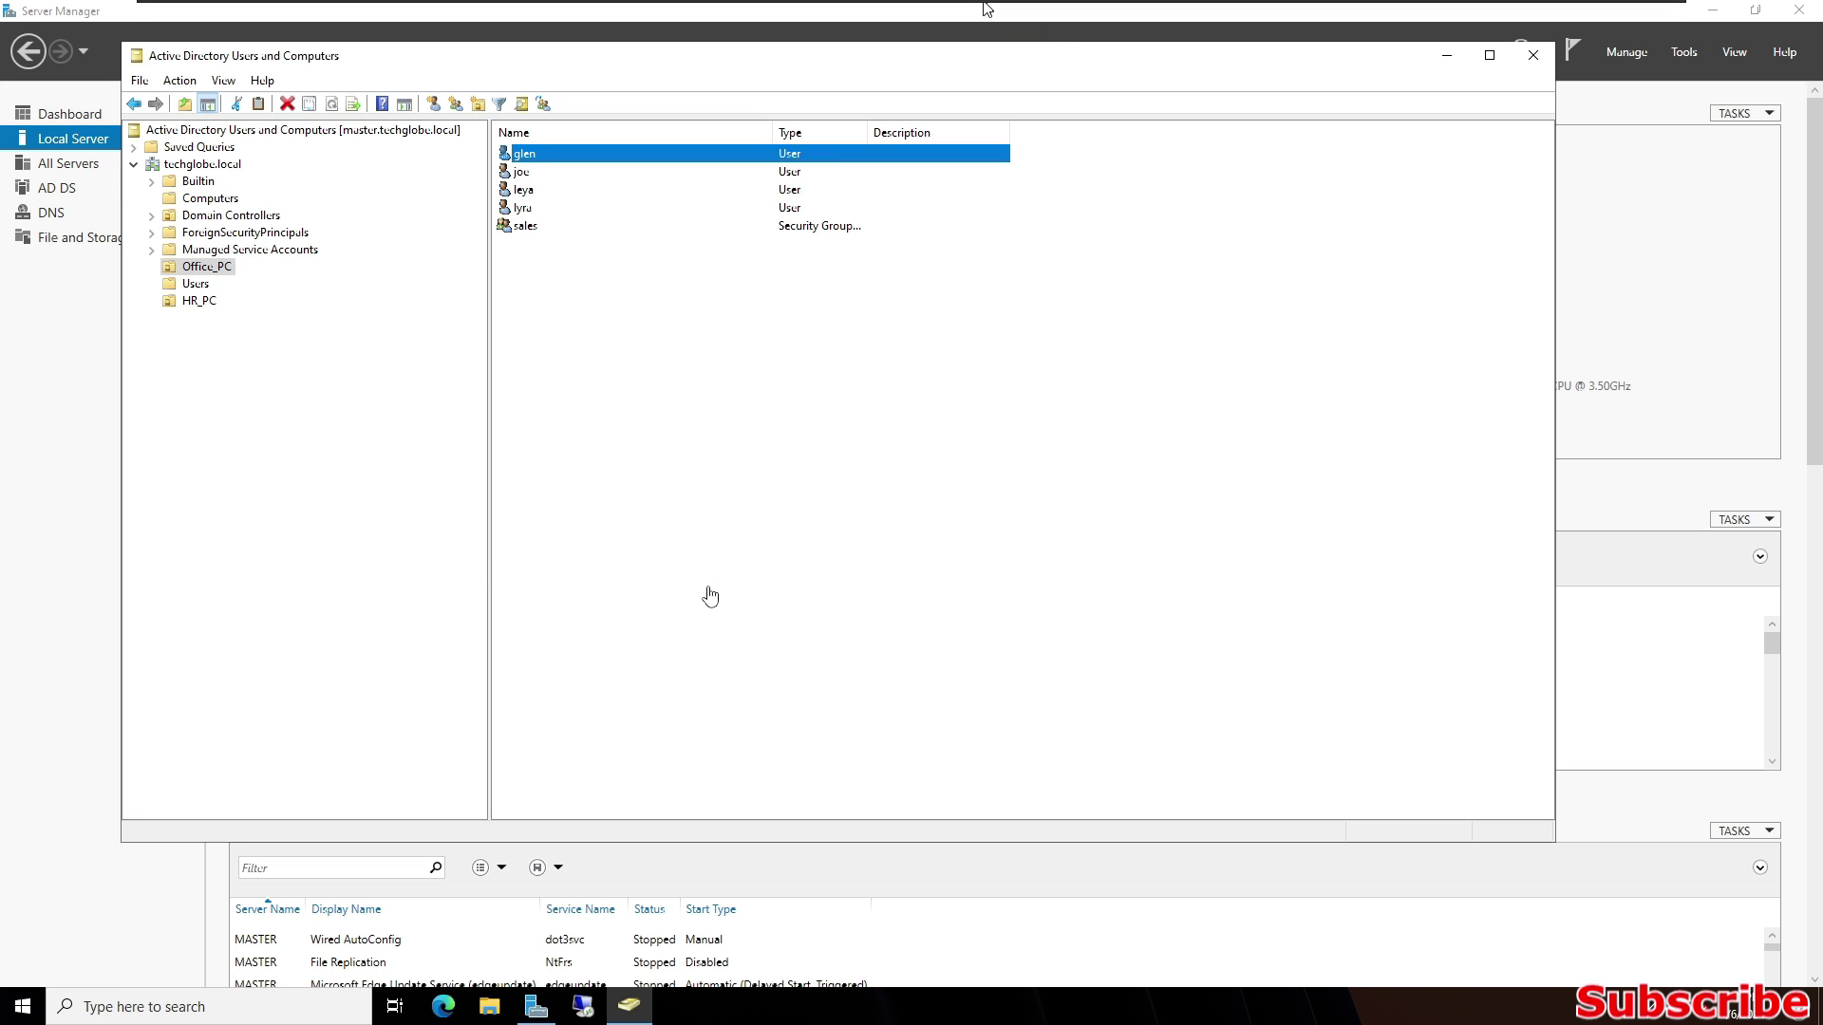
Run gpupdate /force in a server Command Prompt, then switch to the client5 VM.
key(super+r)
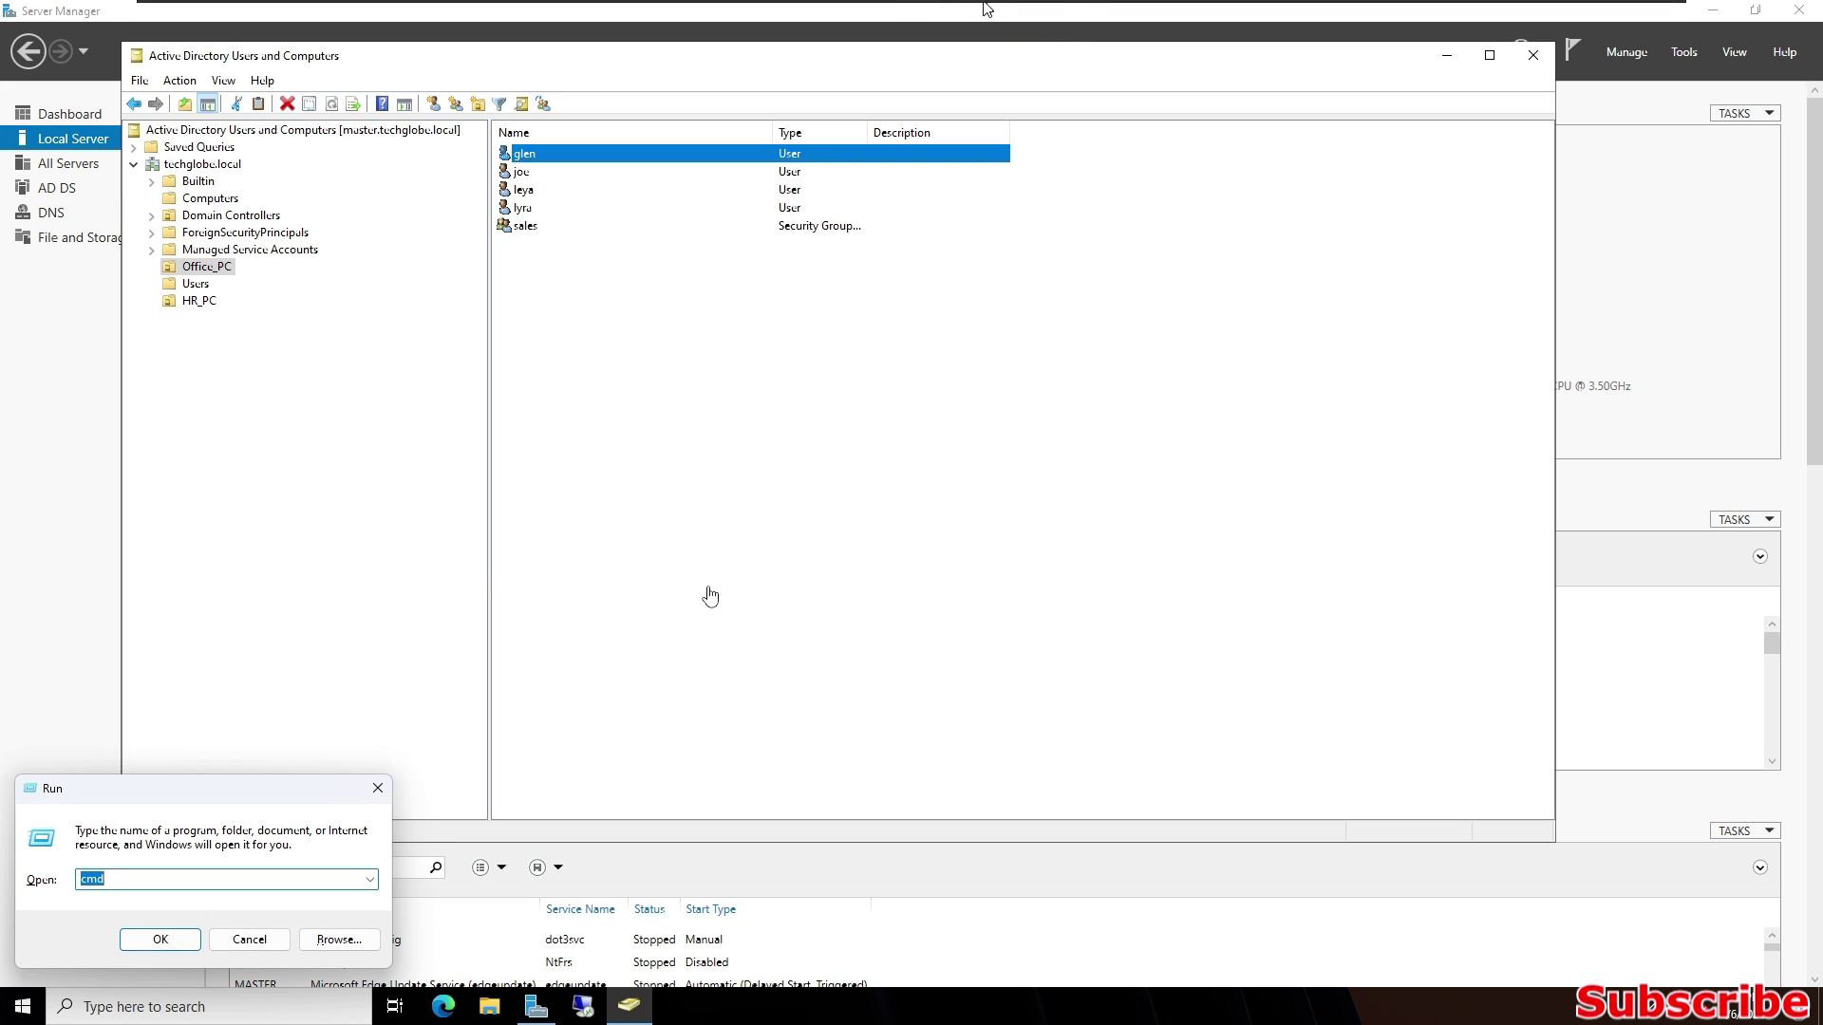
text(cmd)
key(Return)
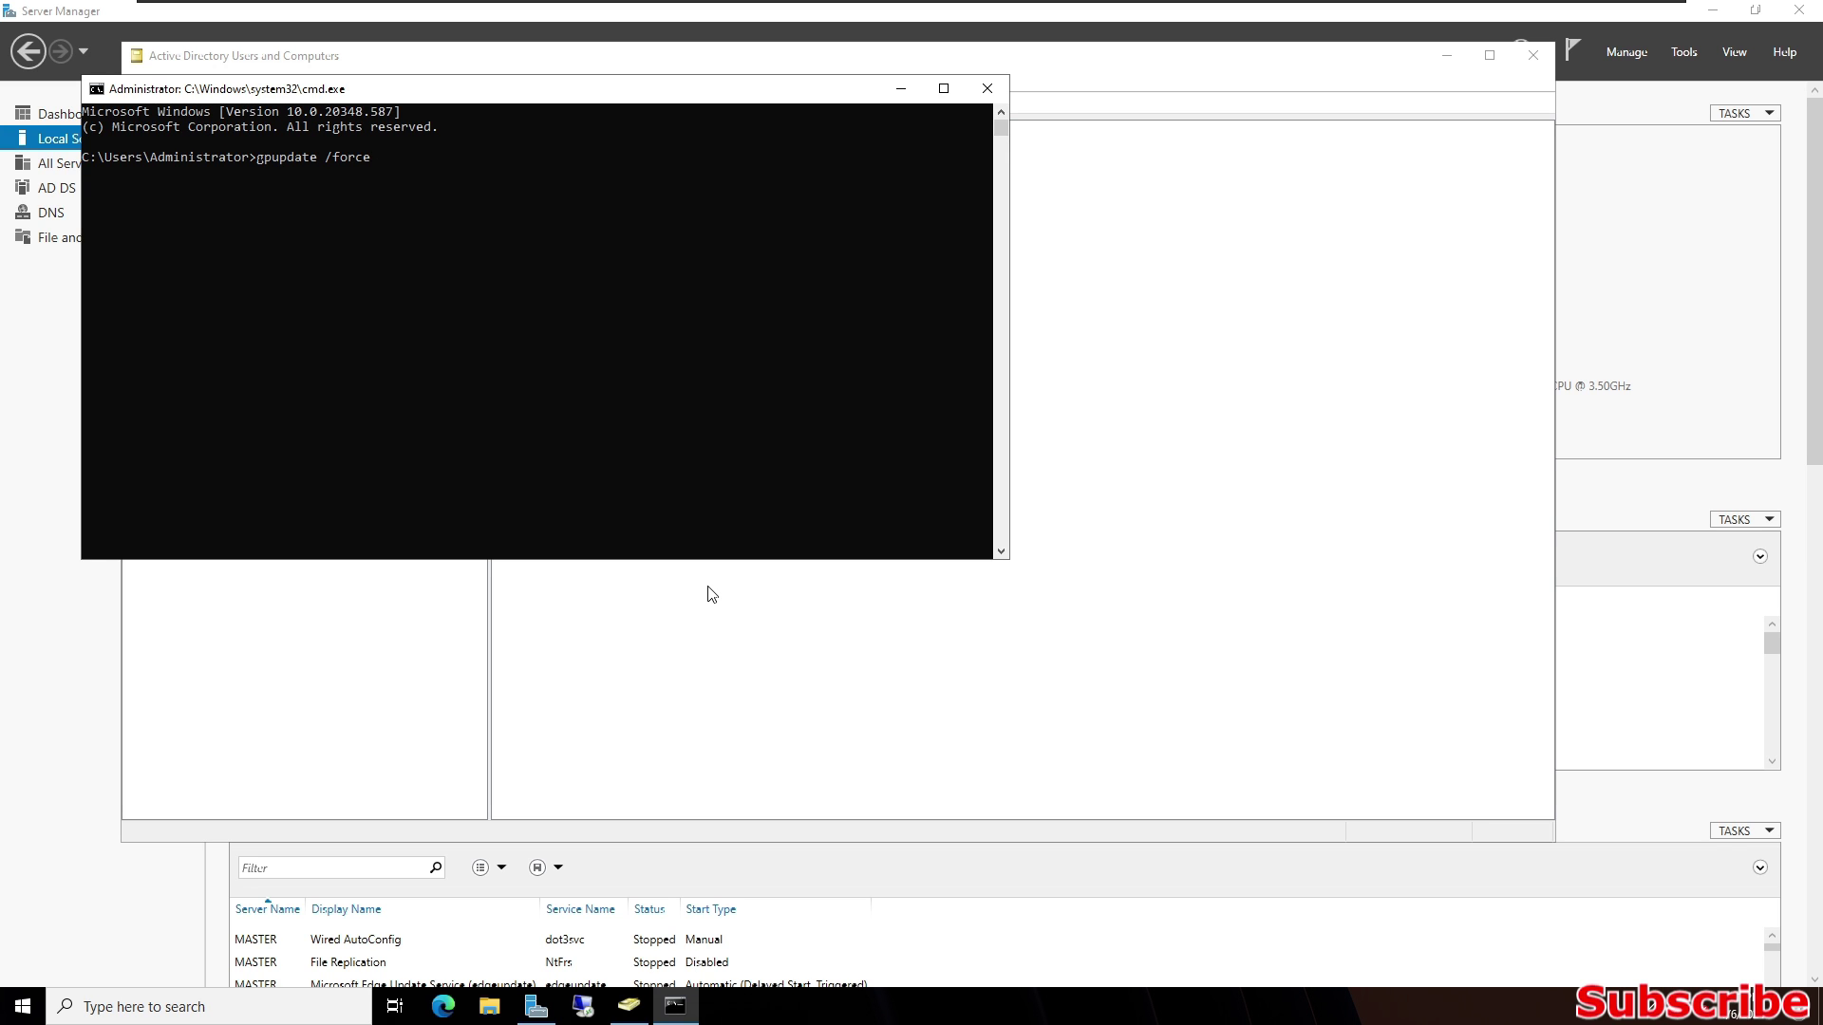
key(Return)
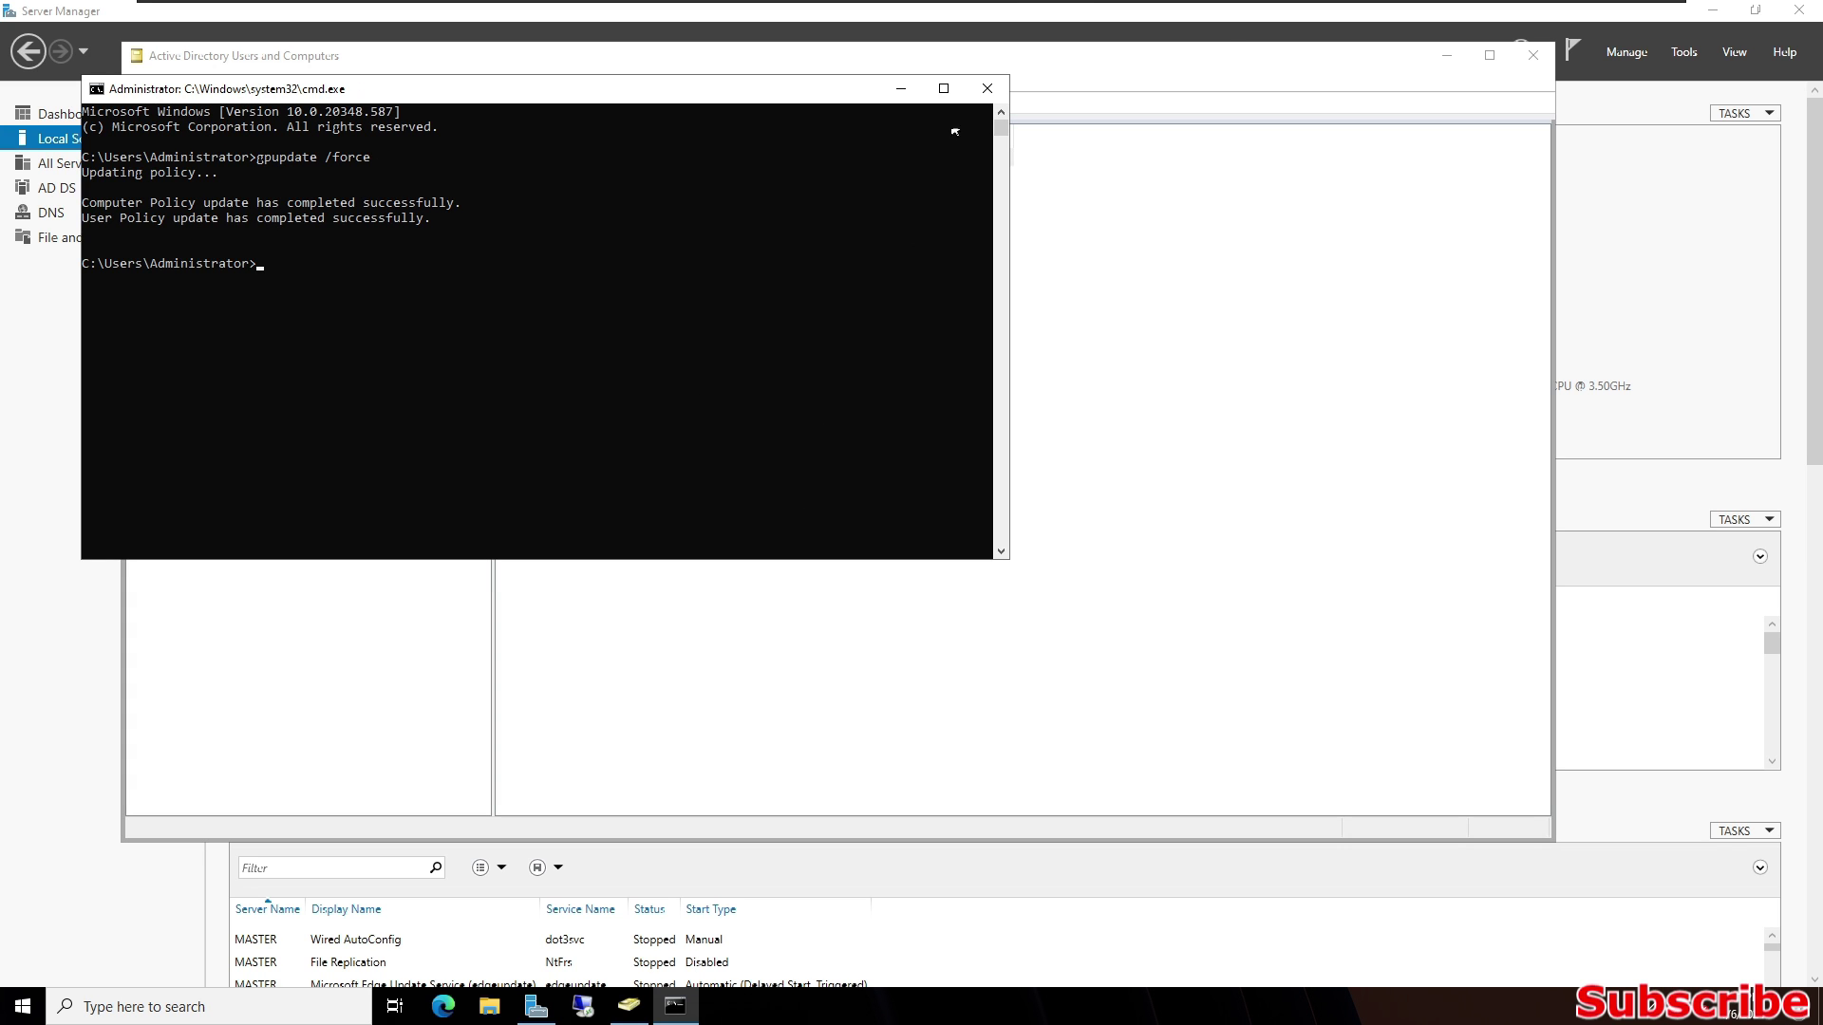
click(1130, 13)
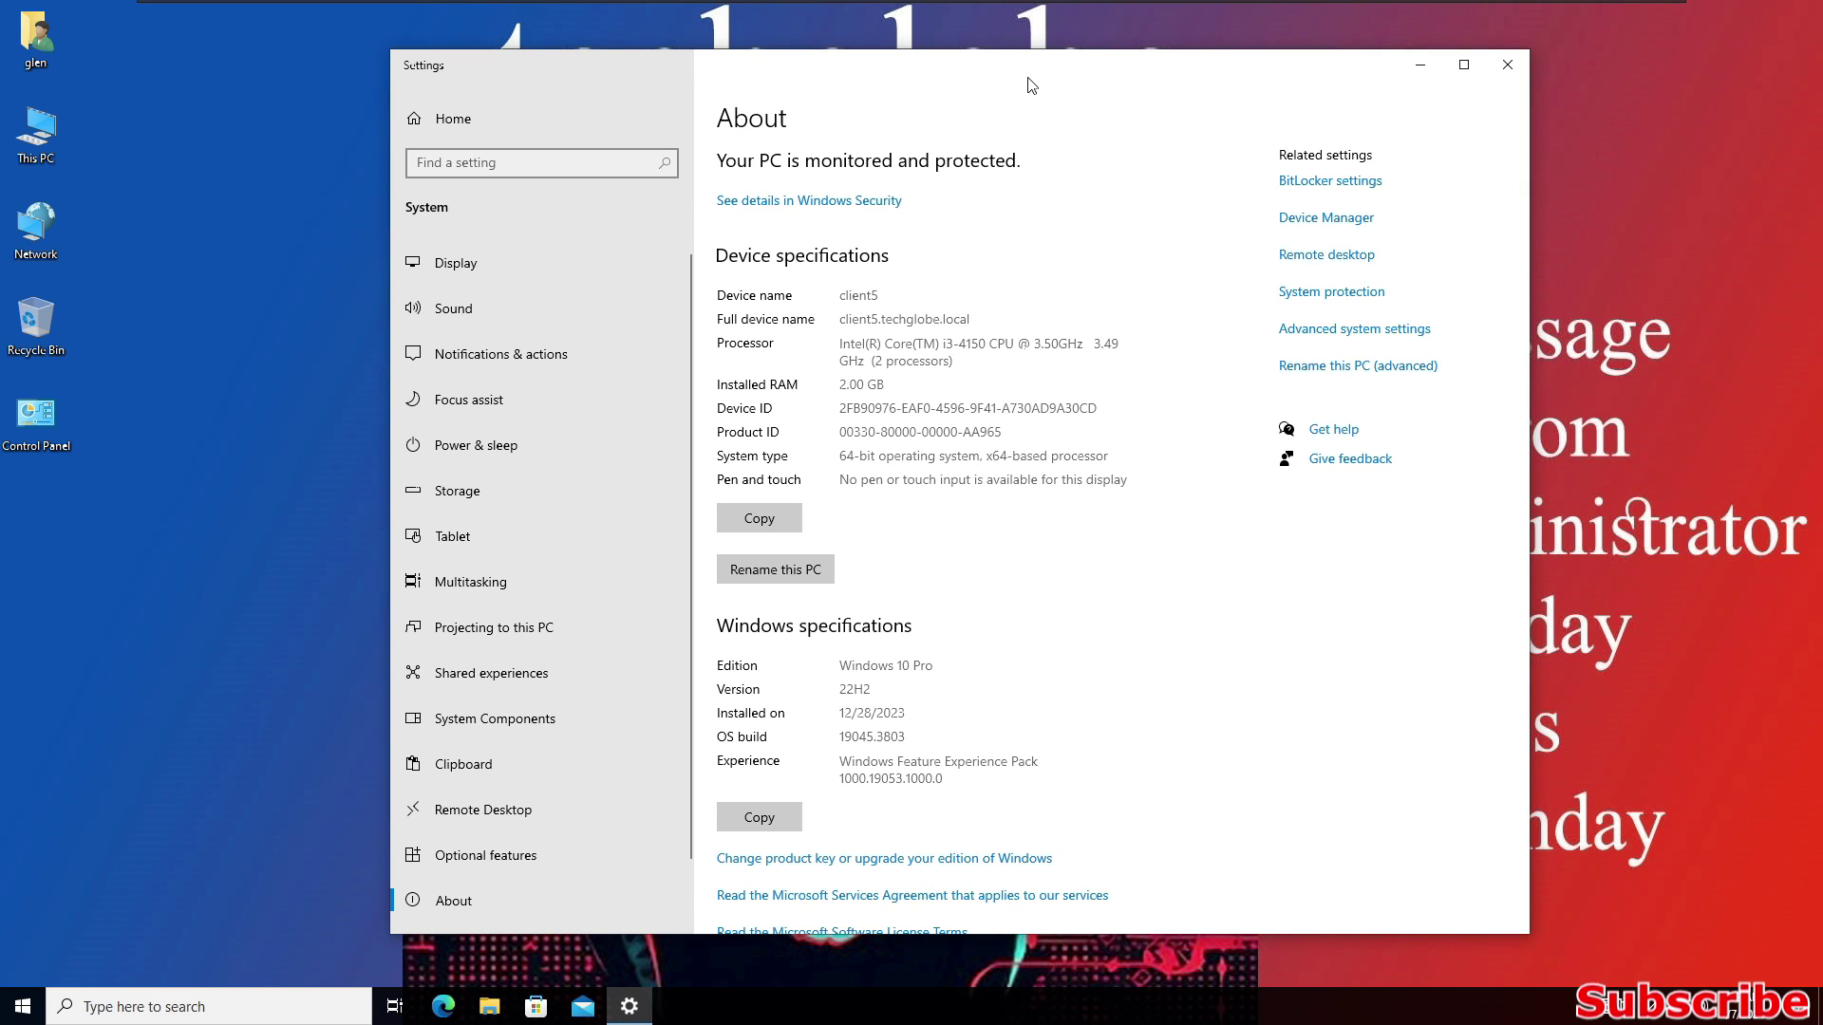
Run gpupdate /force in a Command Prompt on client5.
key(super+r)
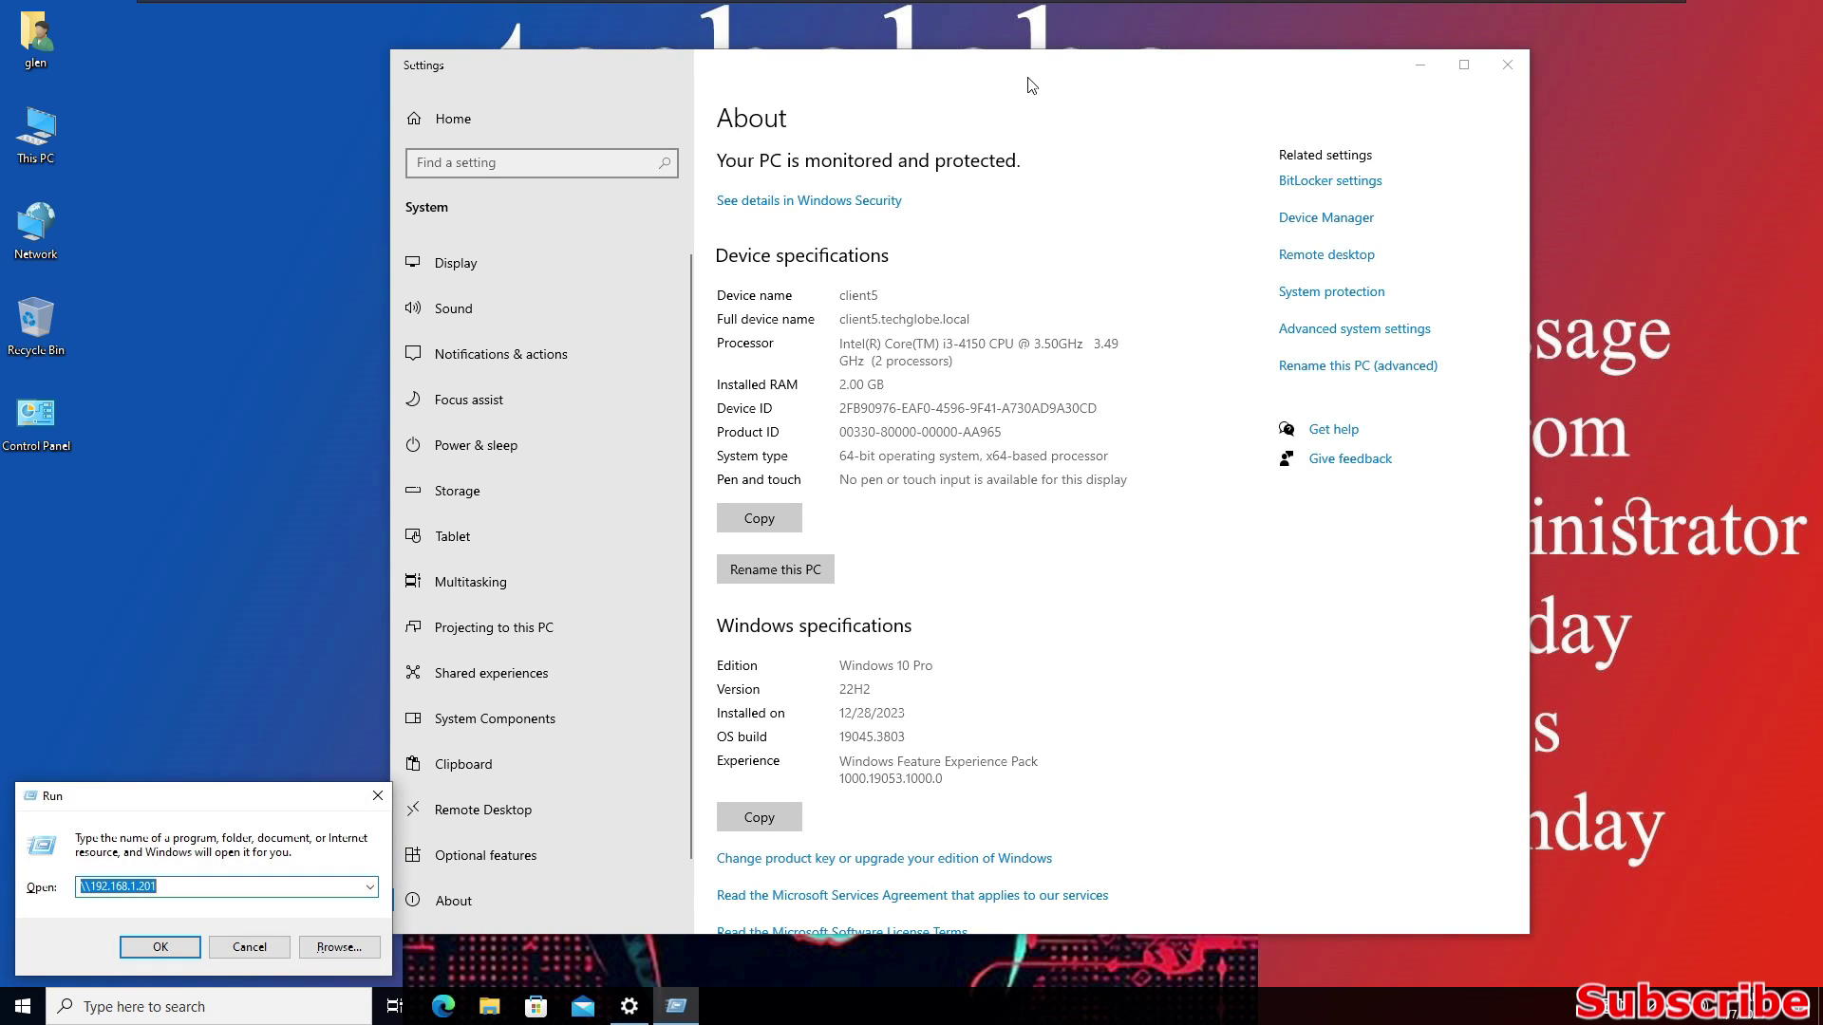
text(cmd)
key(Return)
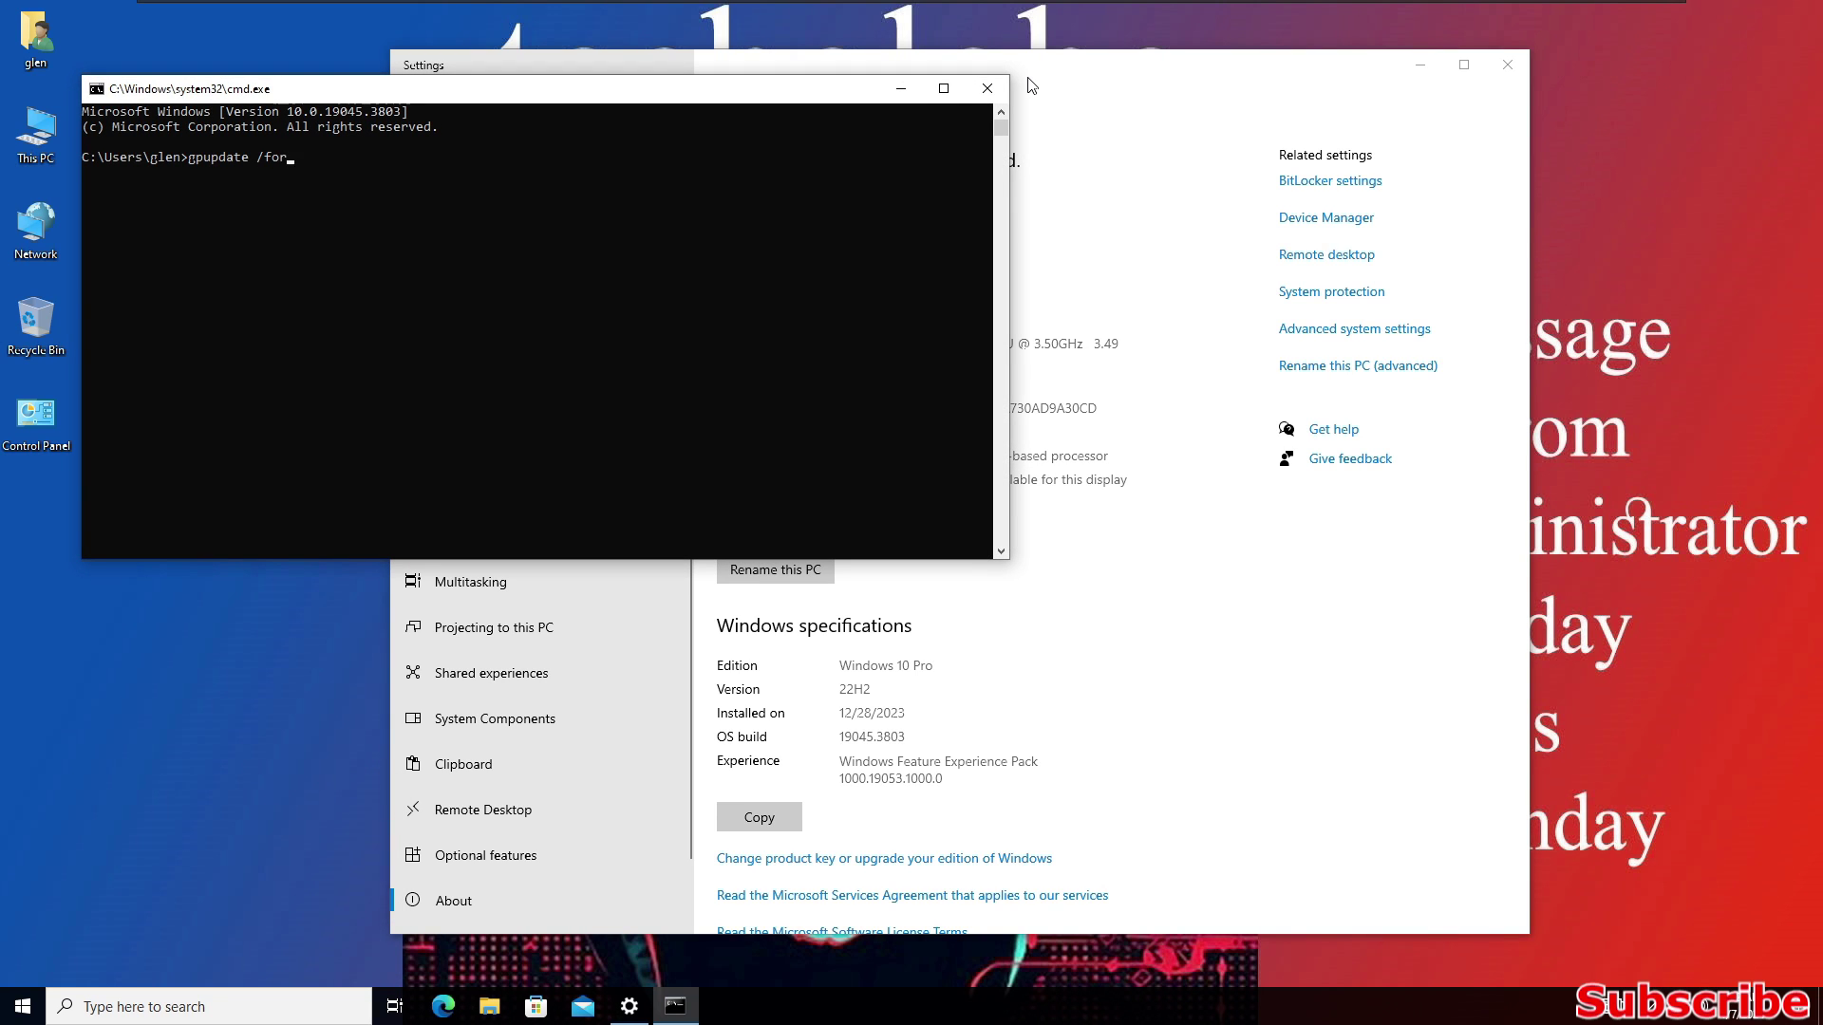
key(Return)
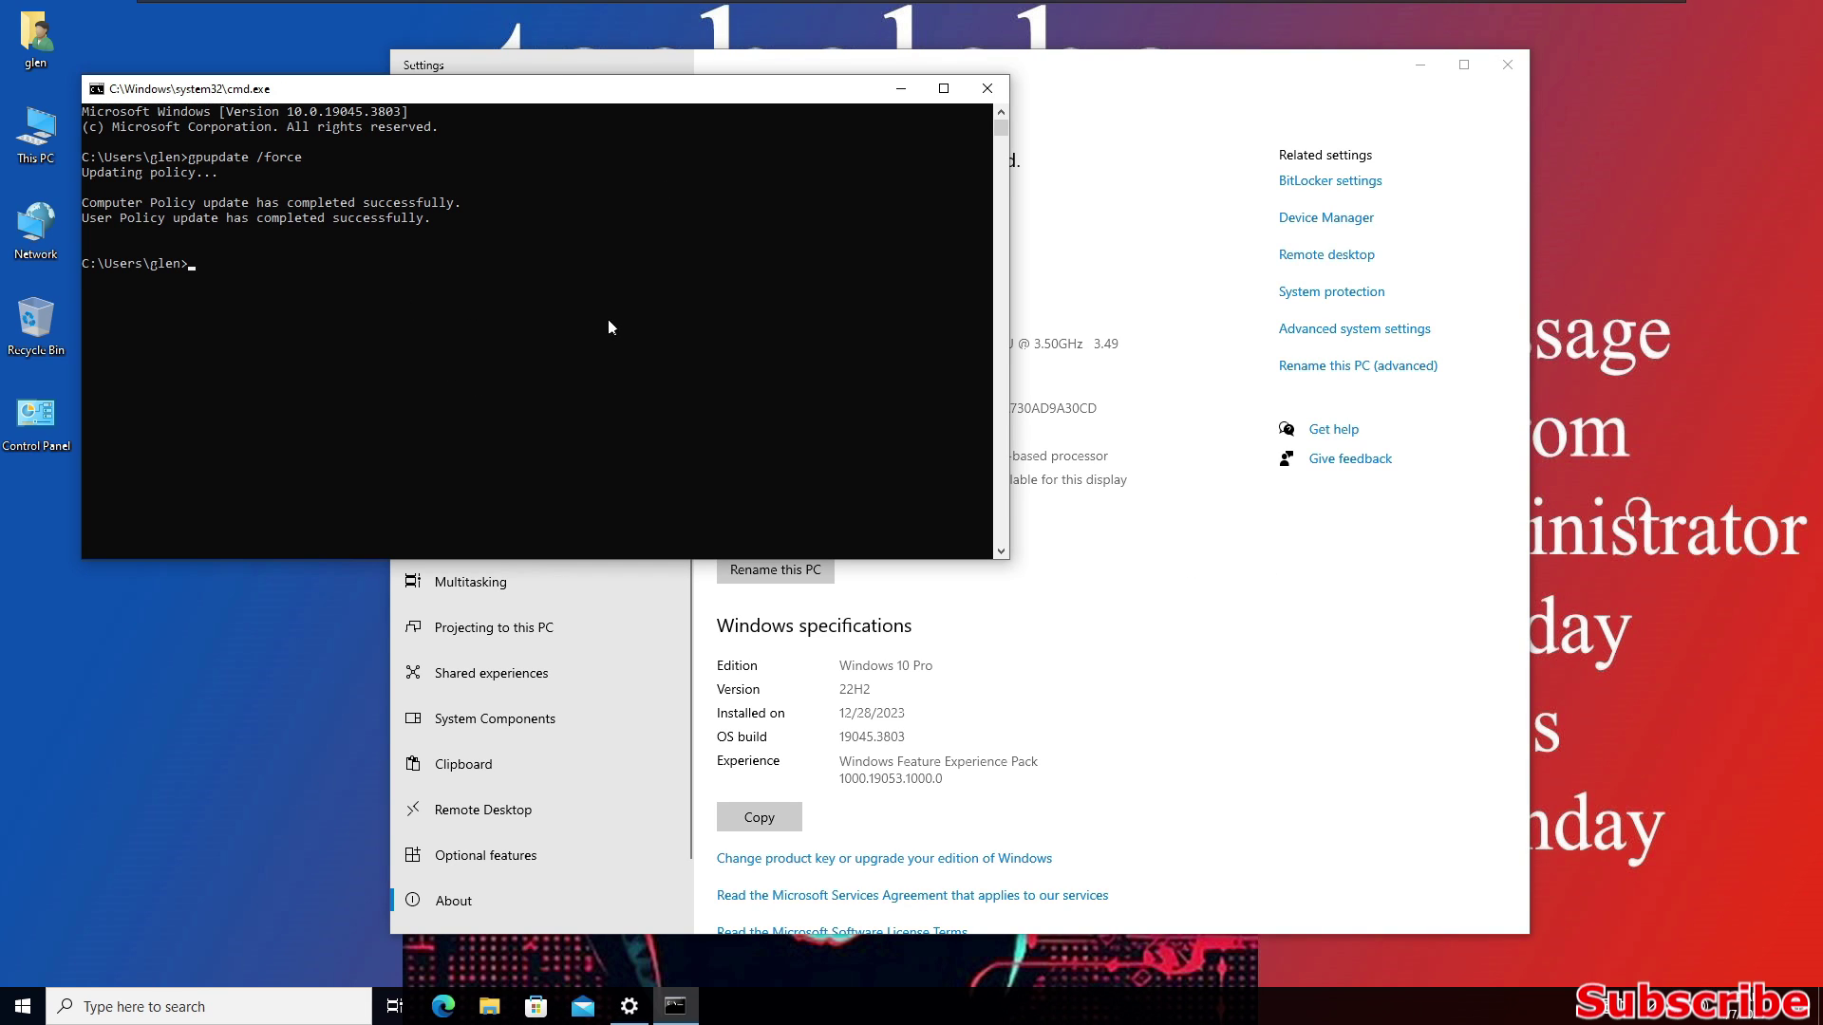
Run query user and note the active console session ID 1.
click(359, 277)
key(Escape)
text(query user)
key(Return)
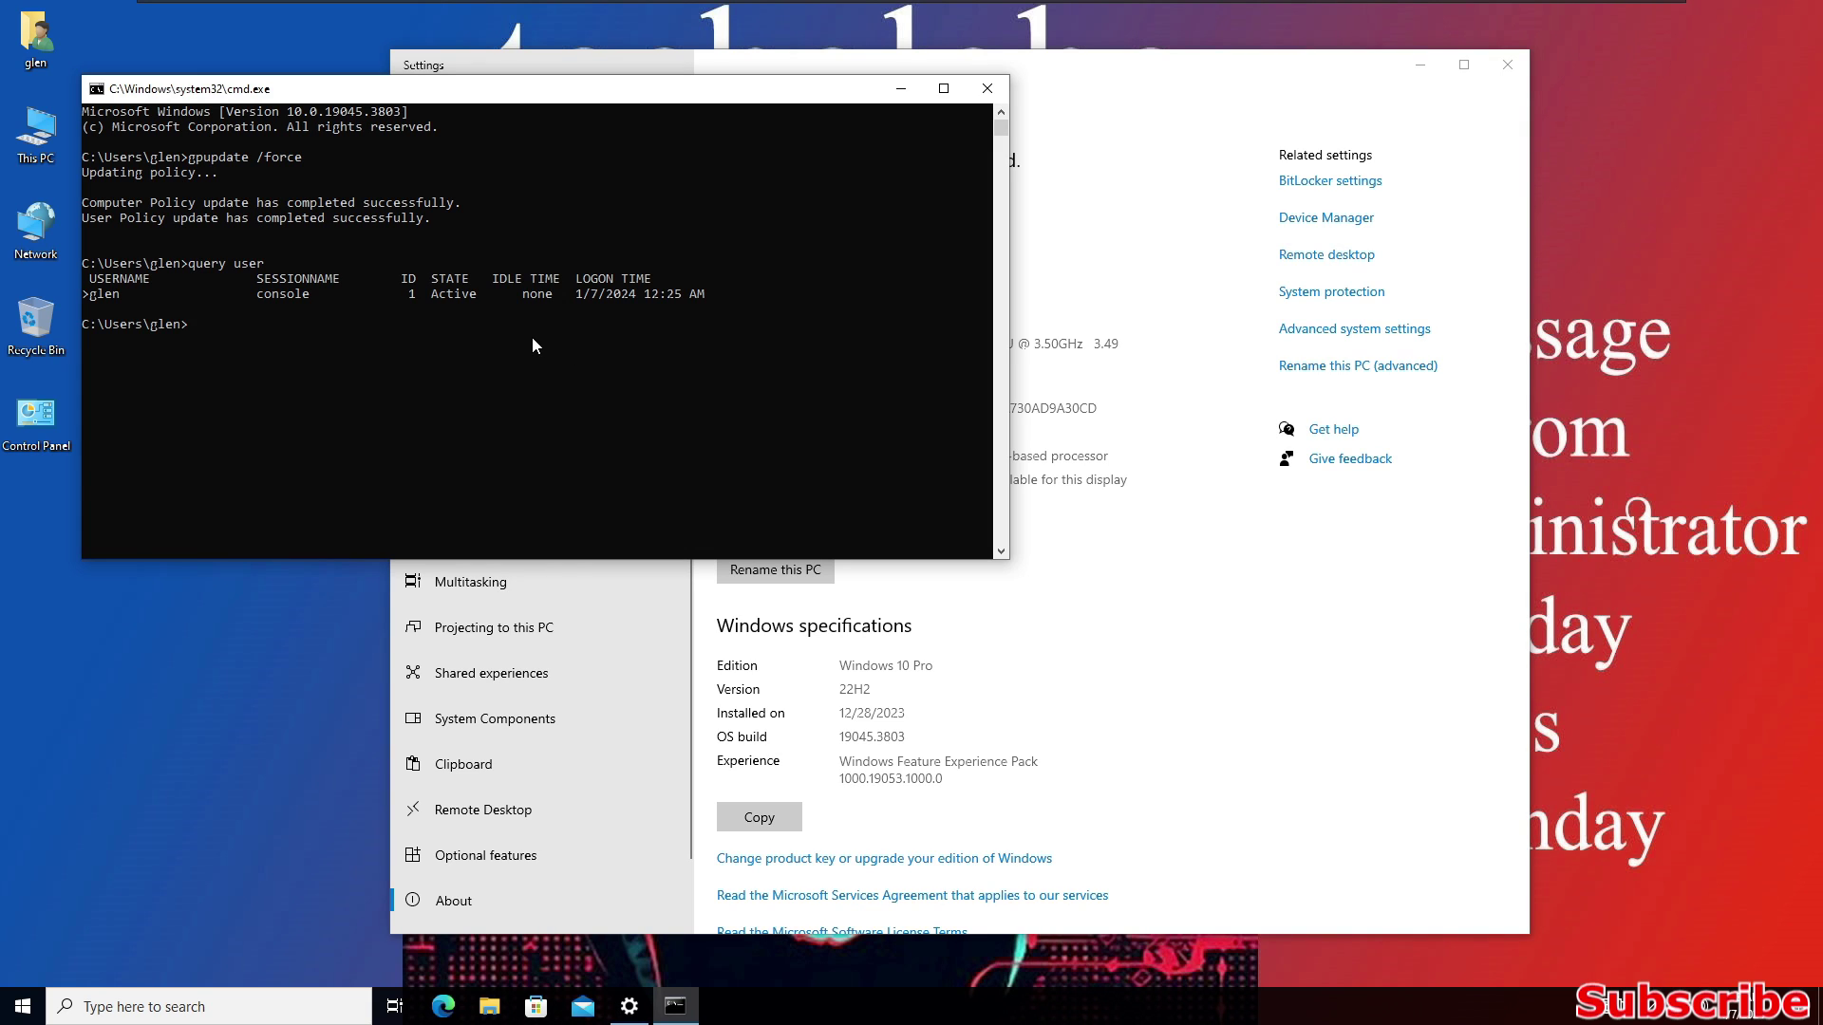
click(411, 295)
Close Command Prompt and Settings, then restart the Windows 10 client.
click(988, 88)
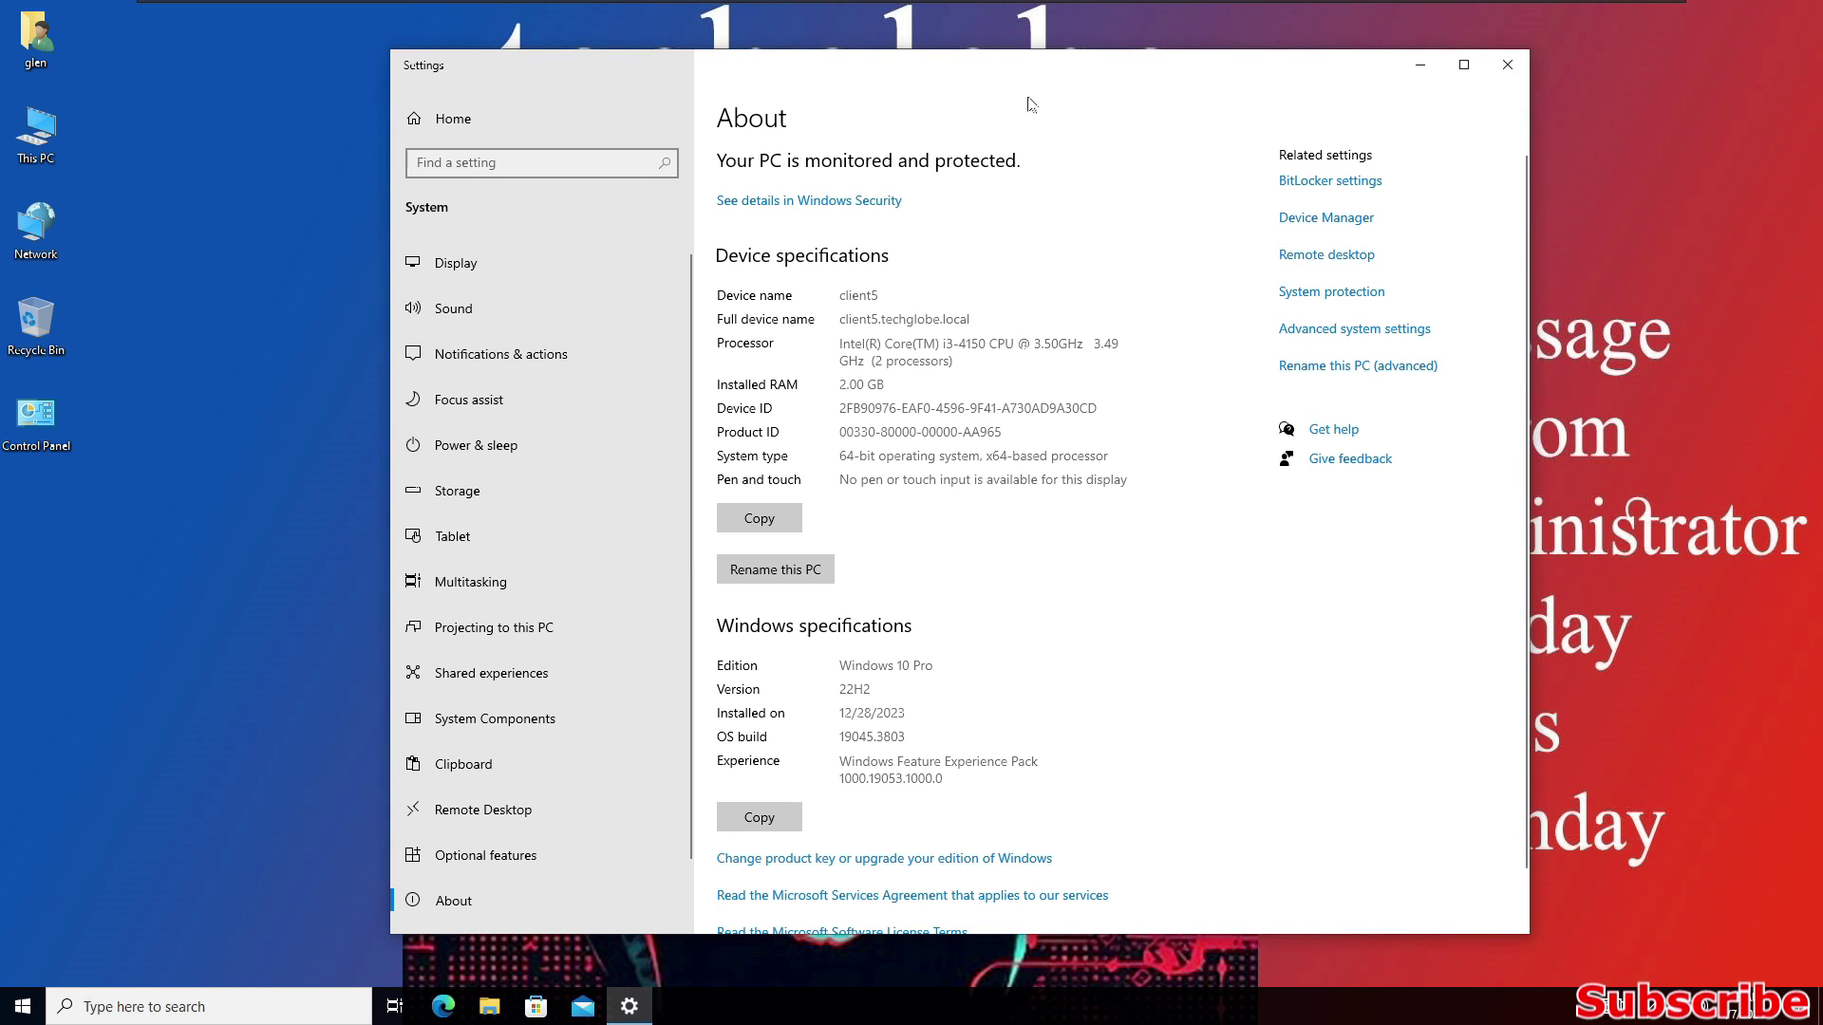
click(1507, 66)
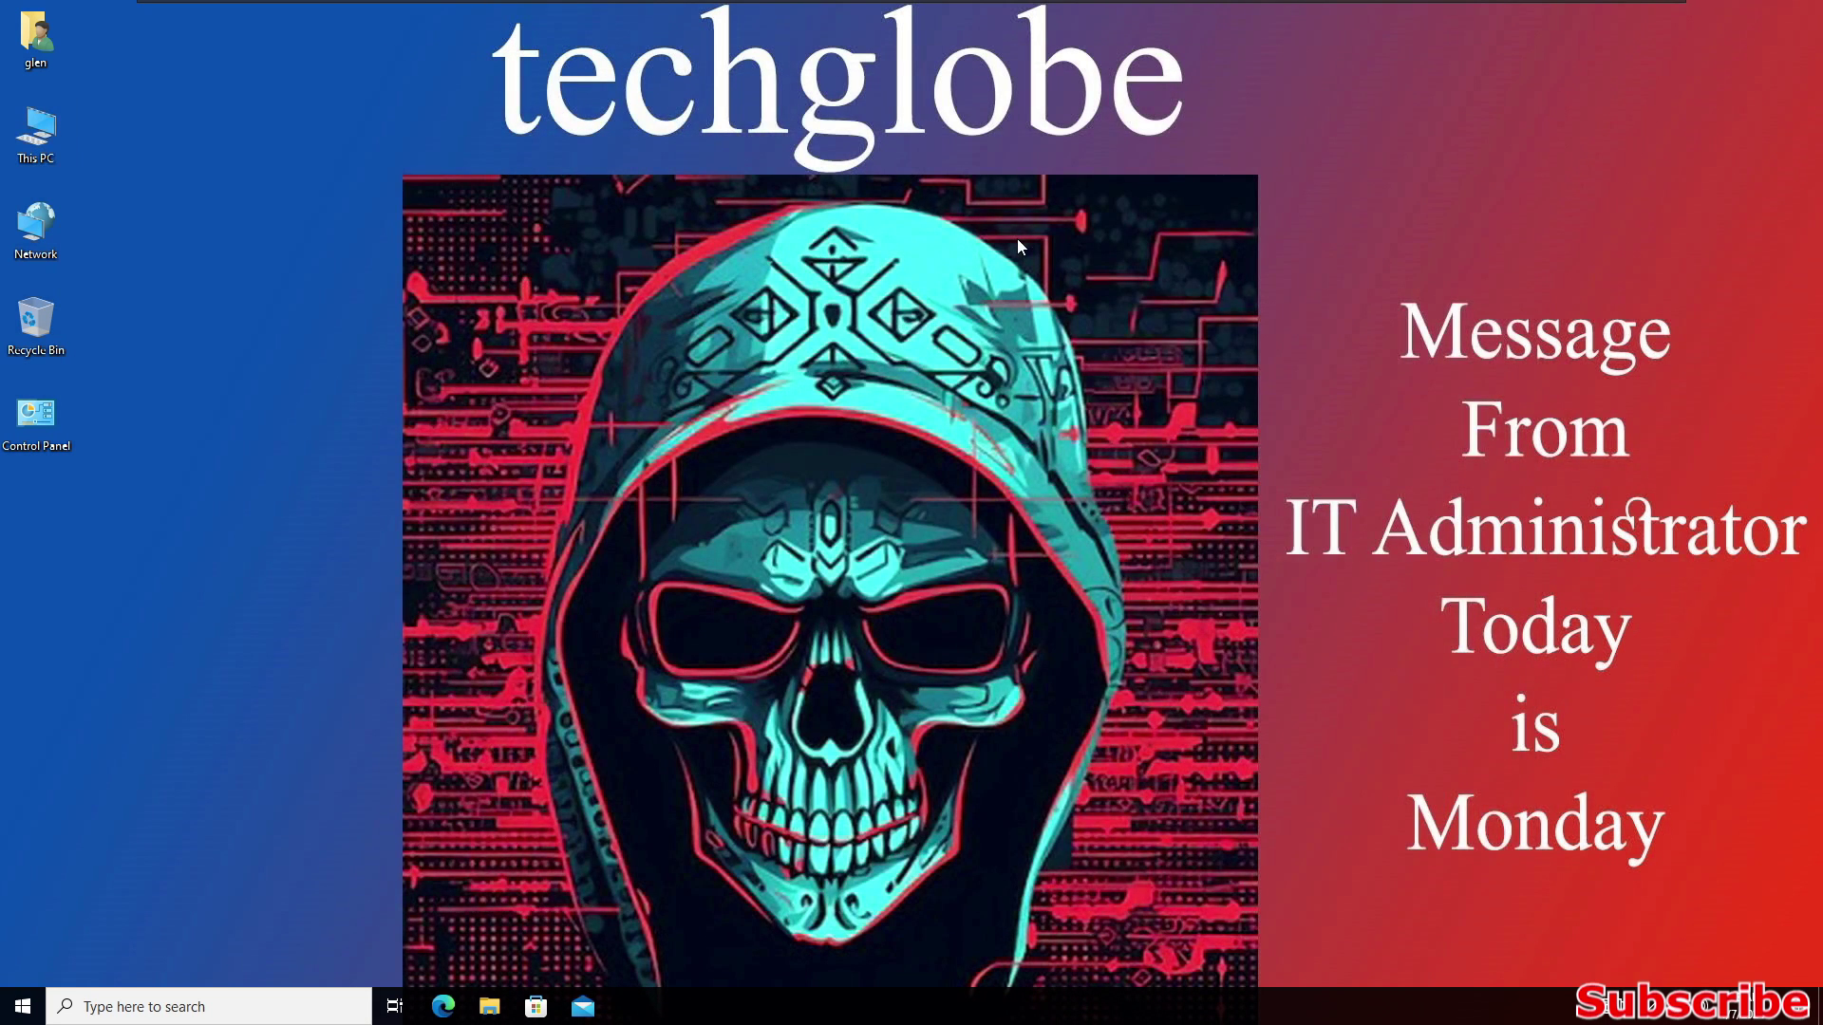
key(alt+F4)
click(795, 383)
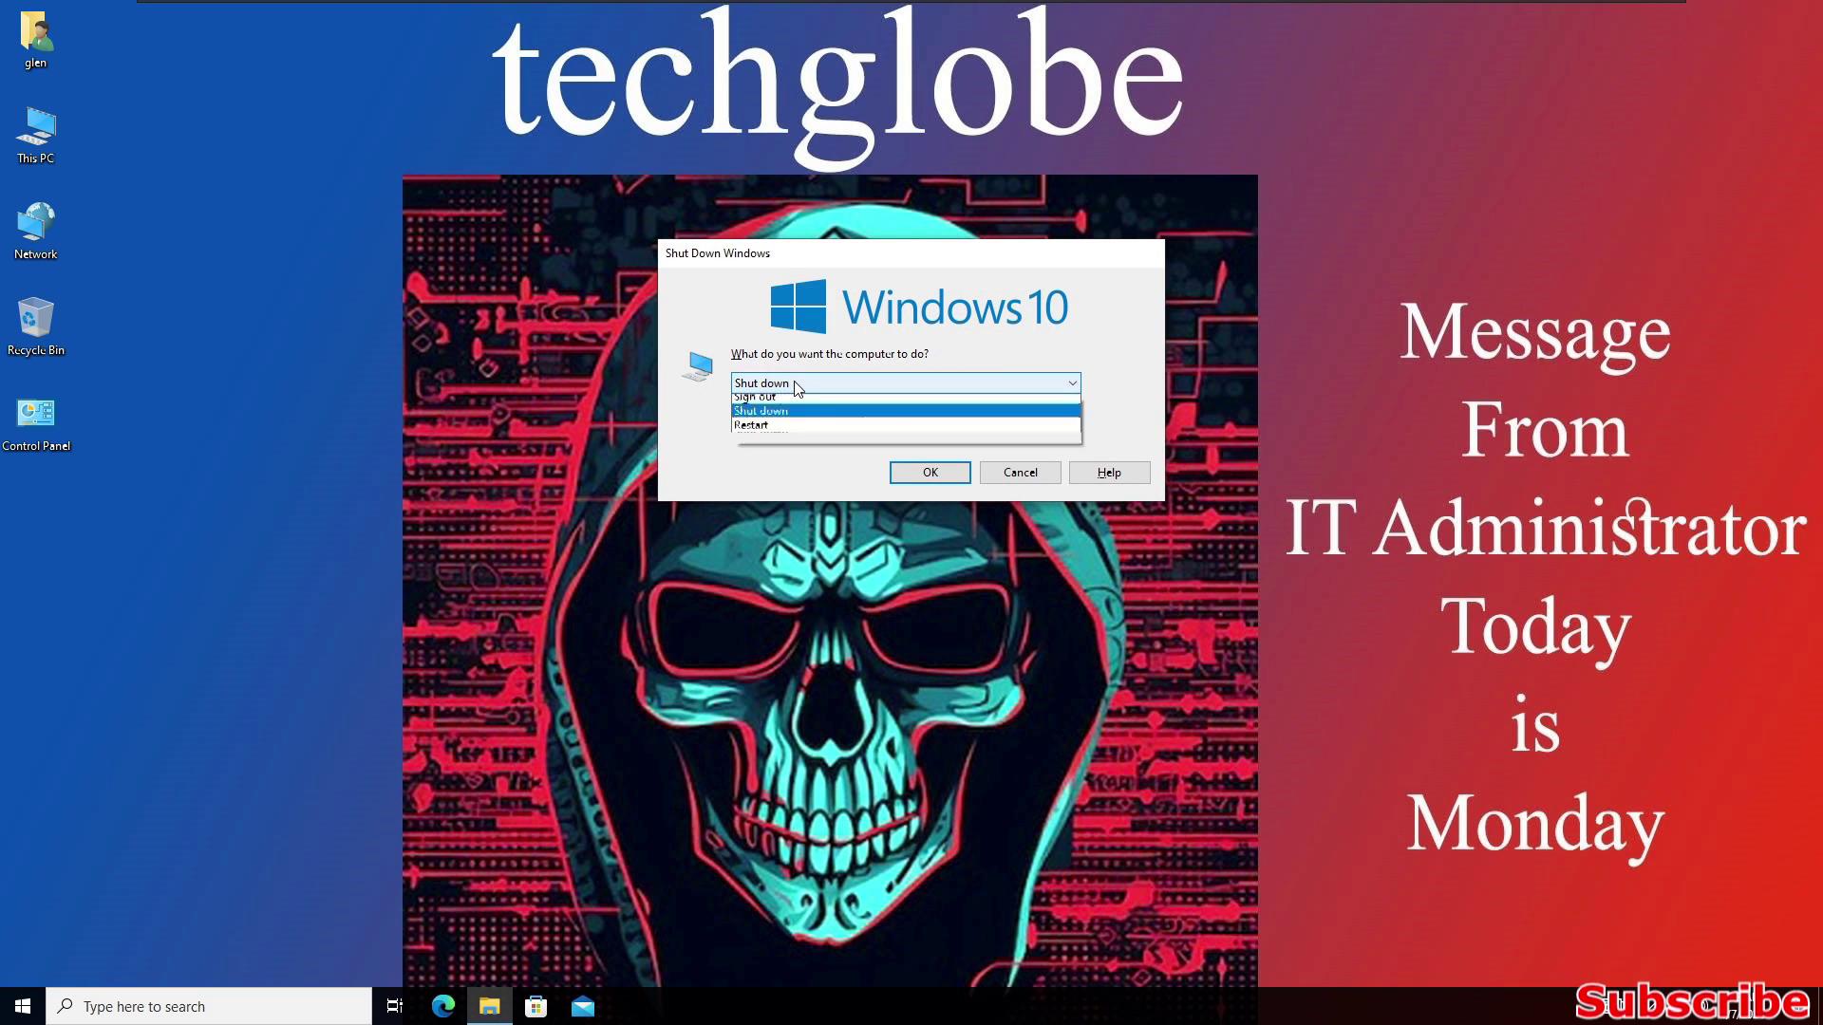
click(756, 439)
click(935, 469)
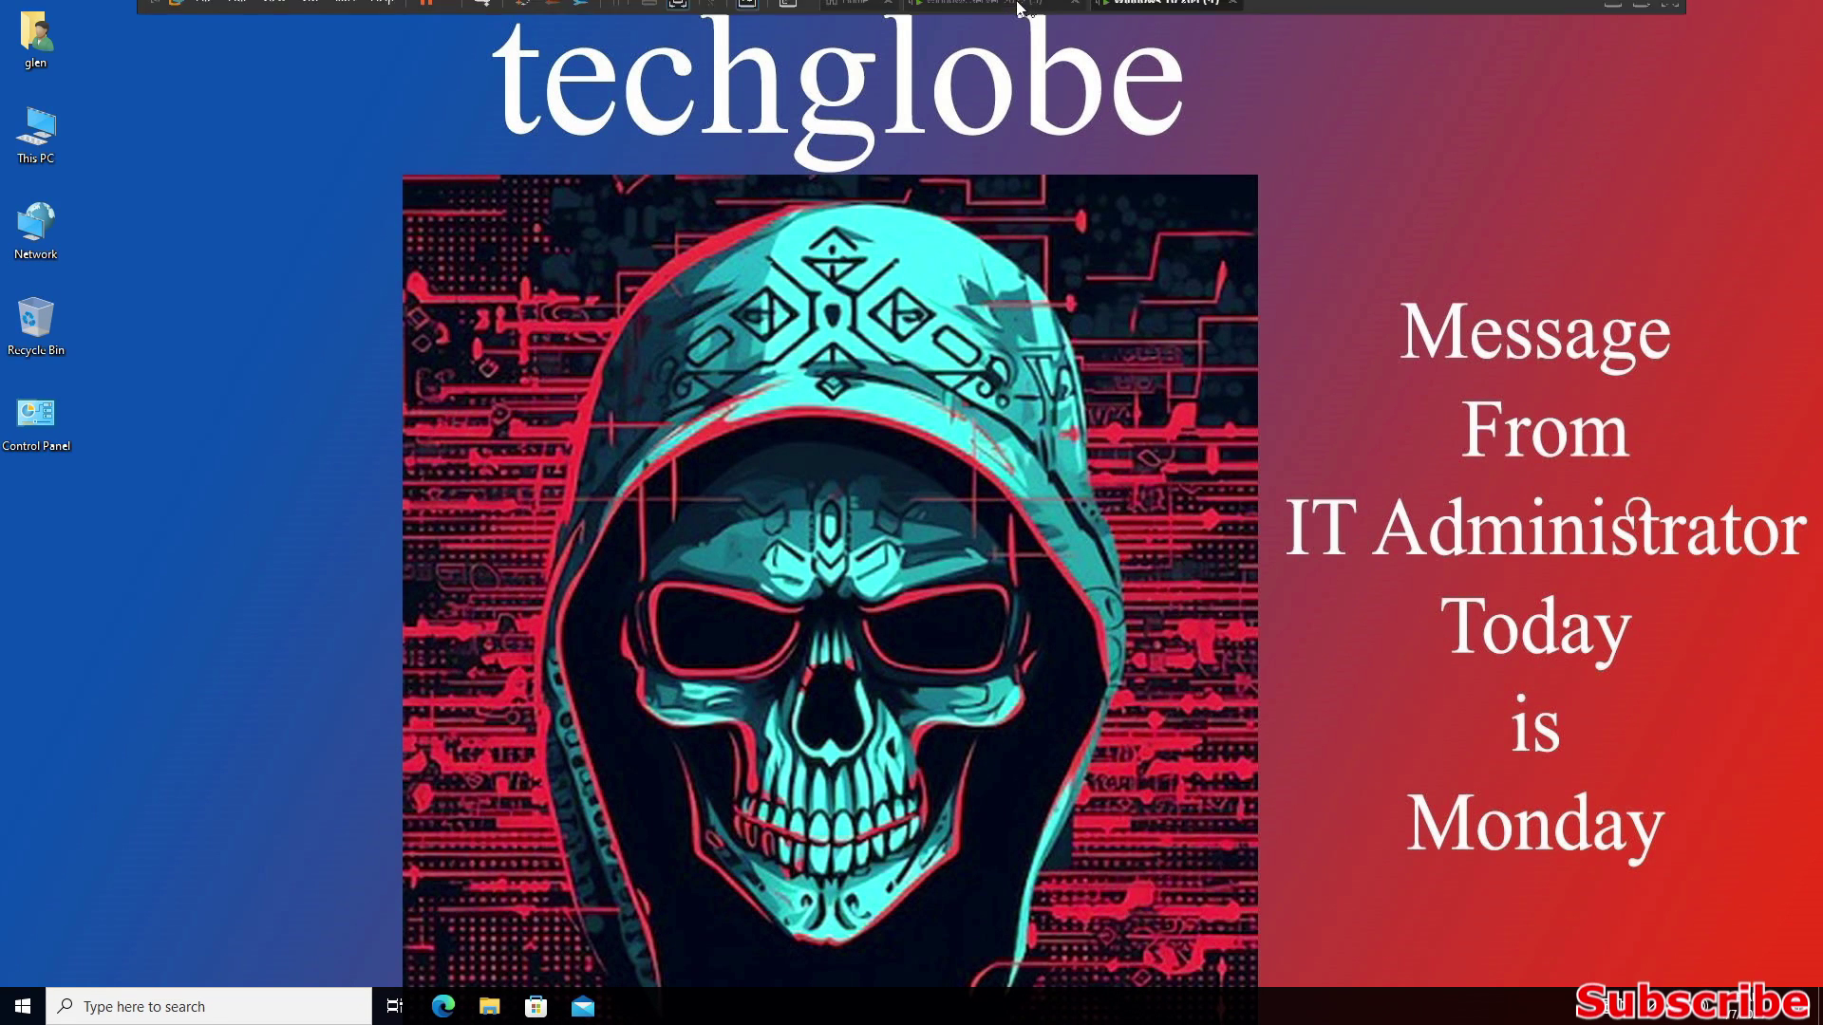
On the server, run mstsc /shadow:1 /V:client5 in Command Prompt.
click(990, 13)
text(mstsc)
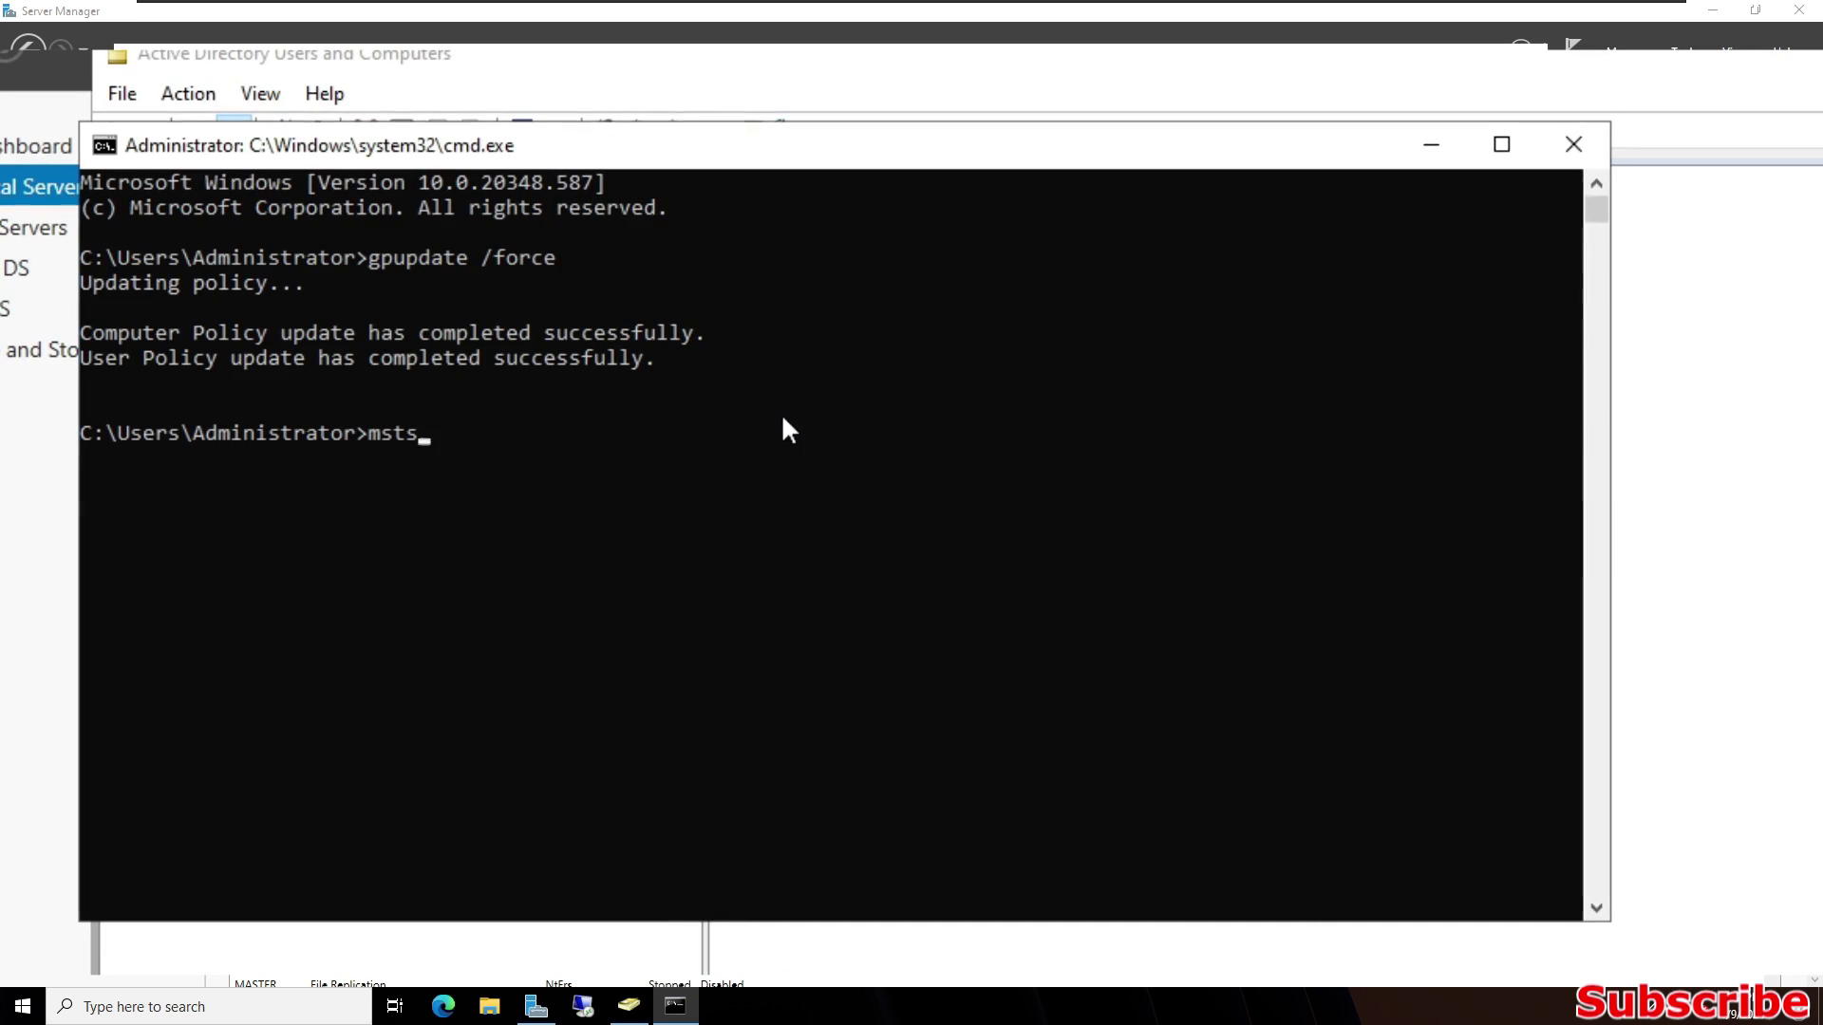
text( /sh)
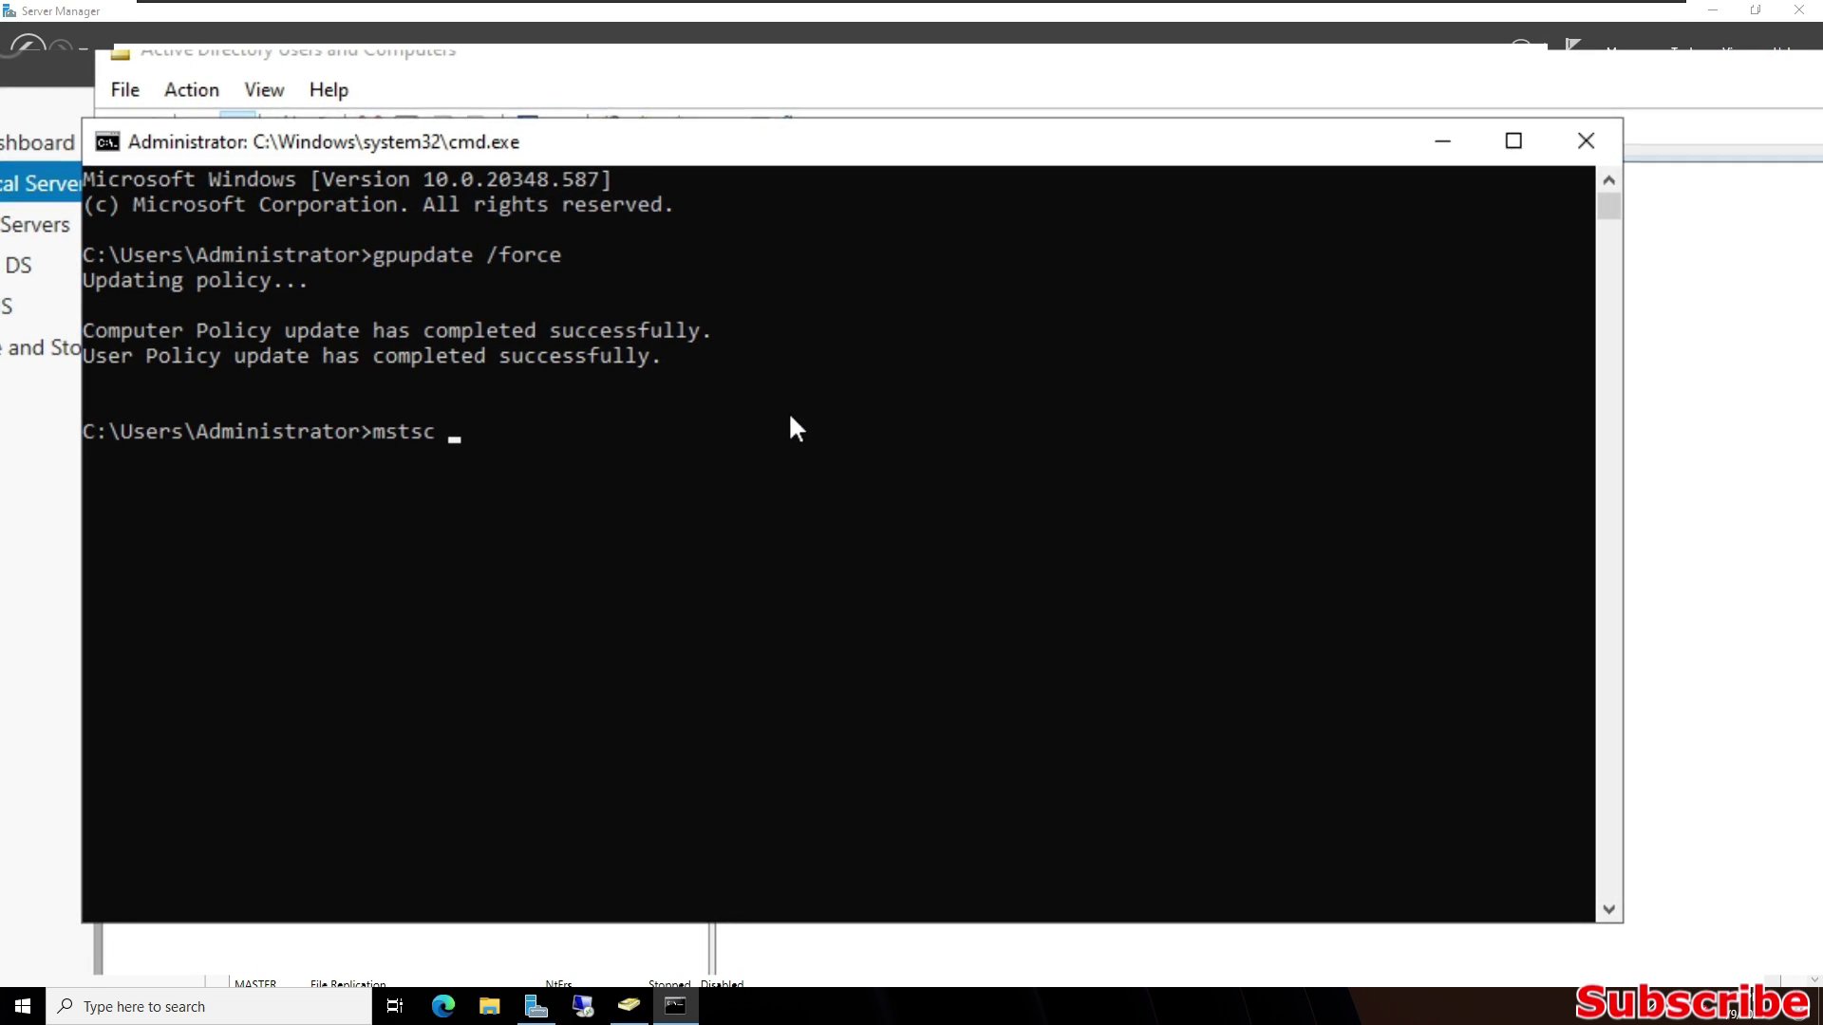
text(adow)
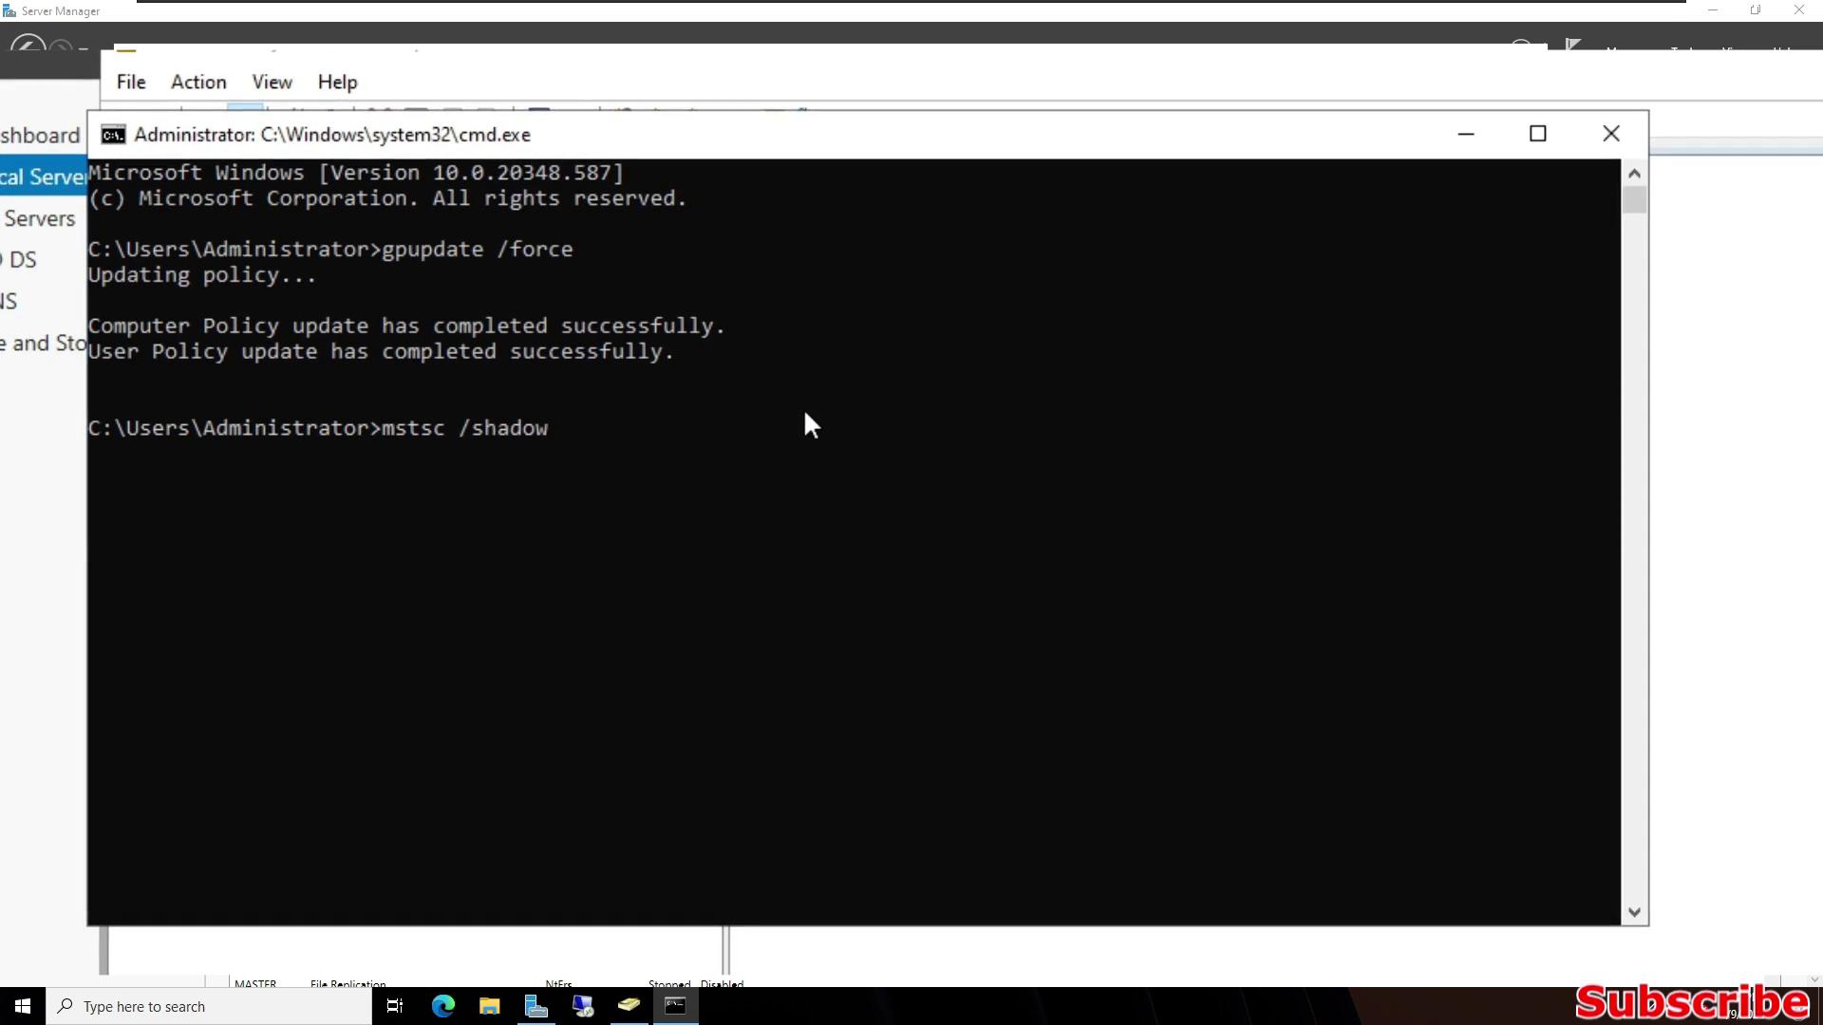
text(:1)
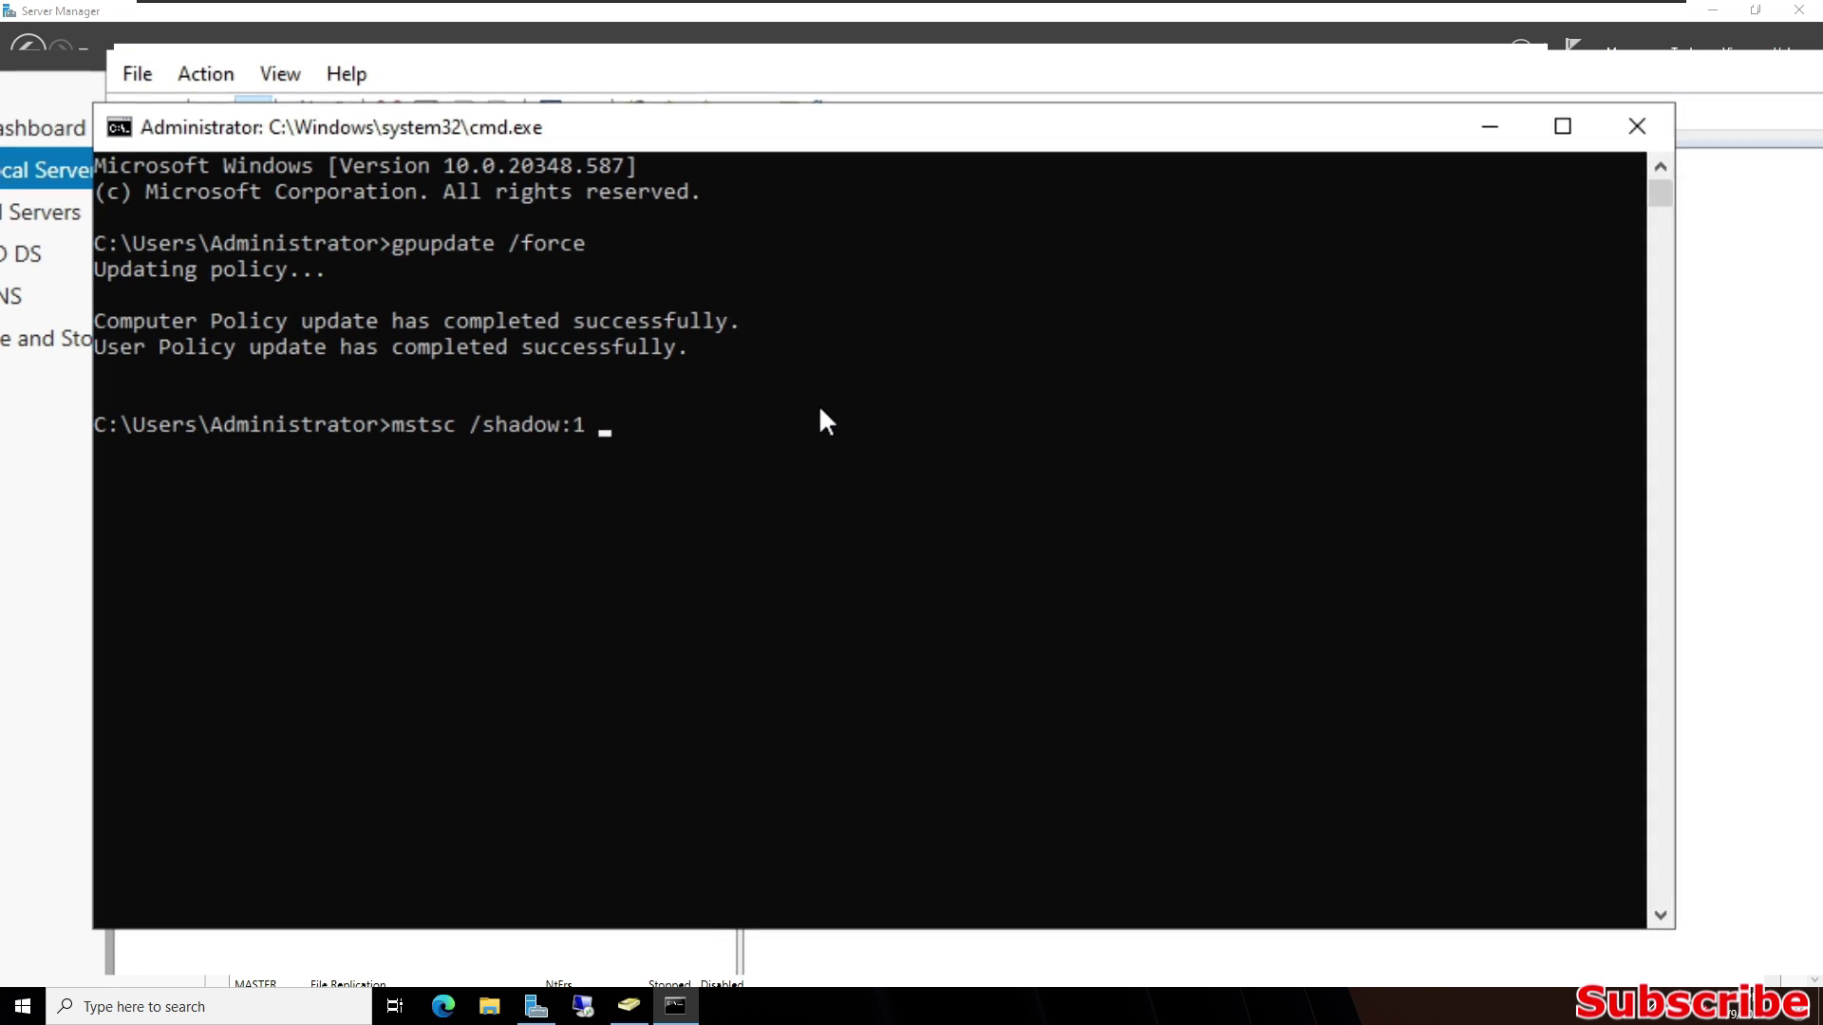
text( /V)
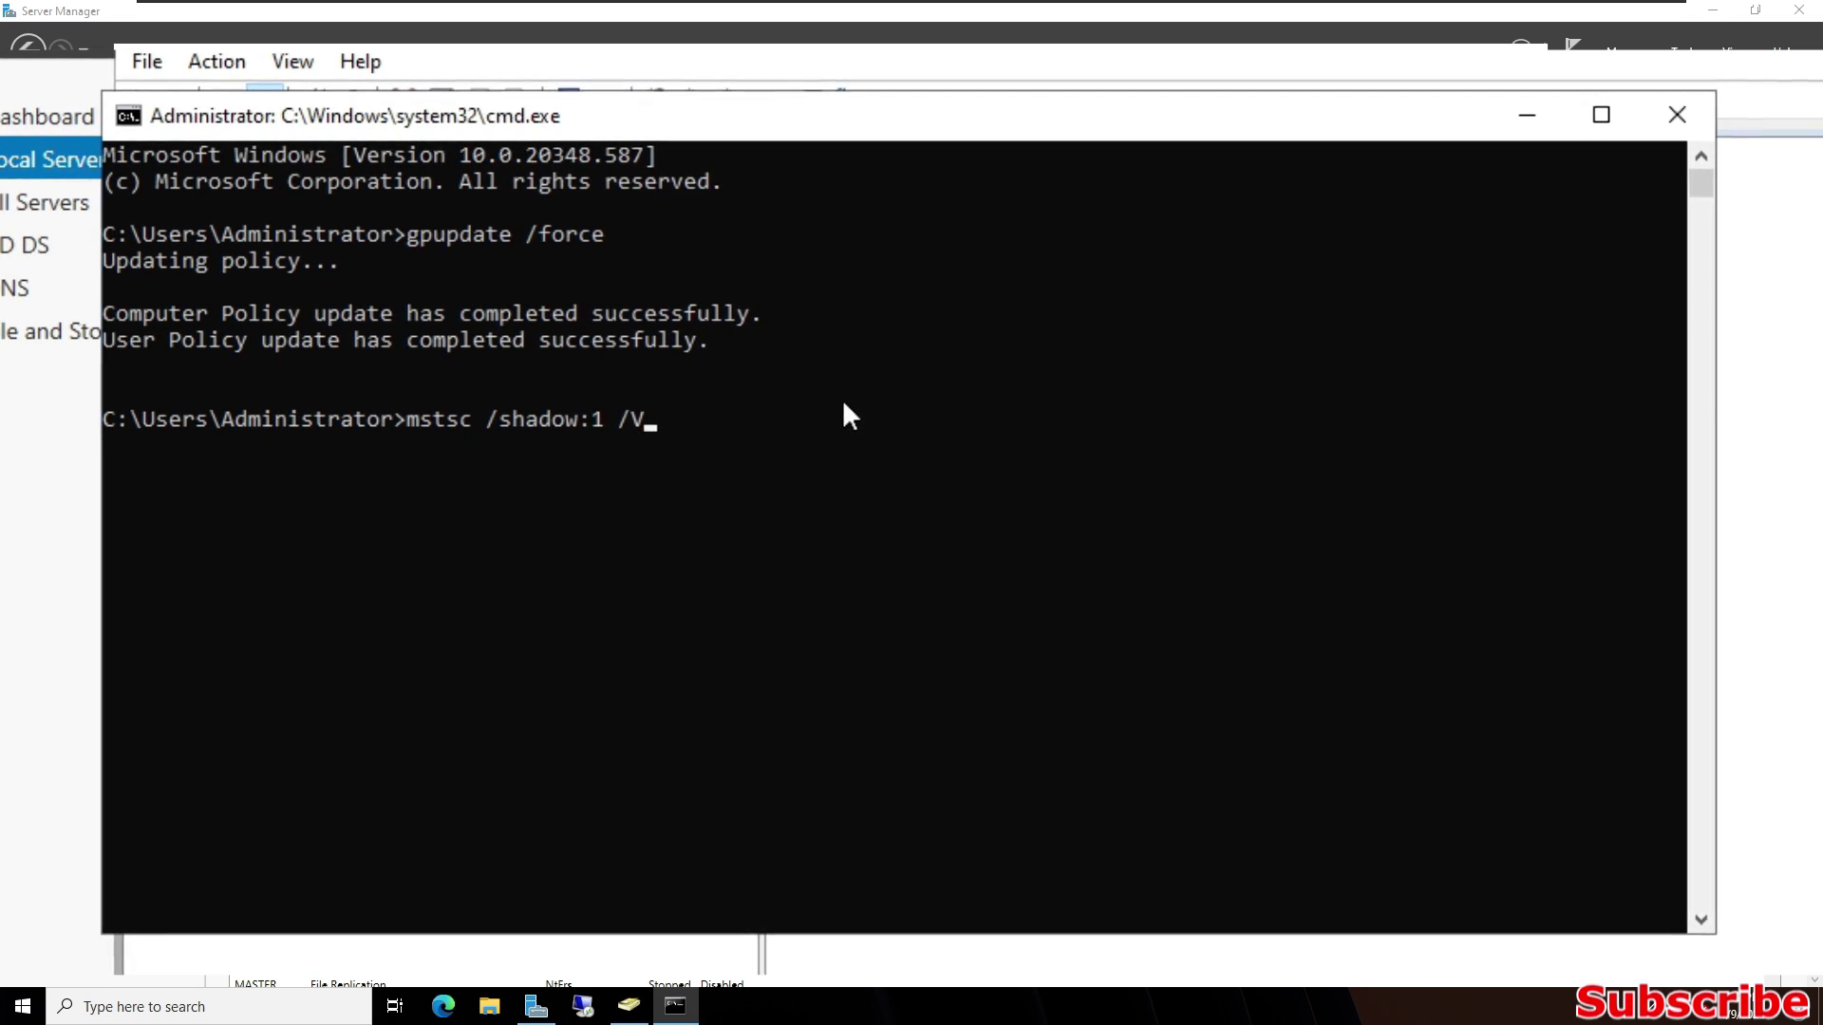
text(:)
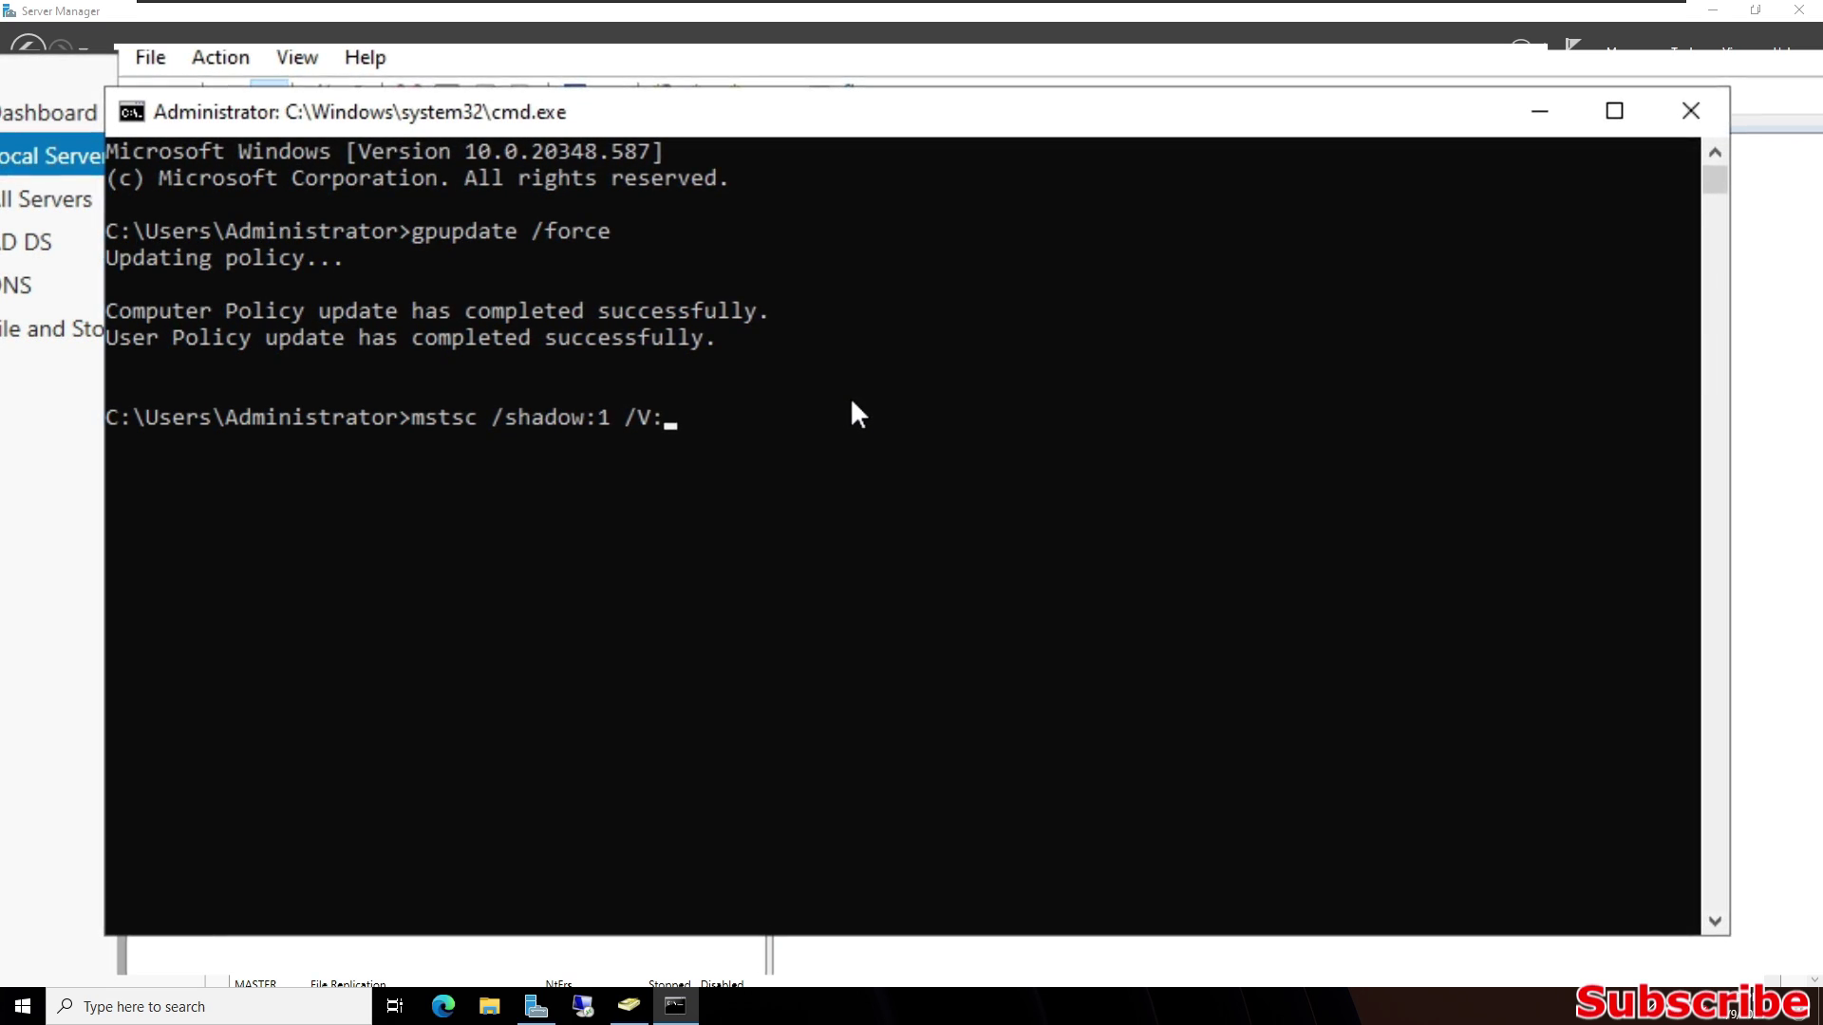
text(client)
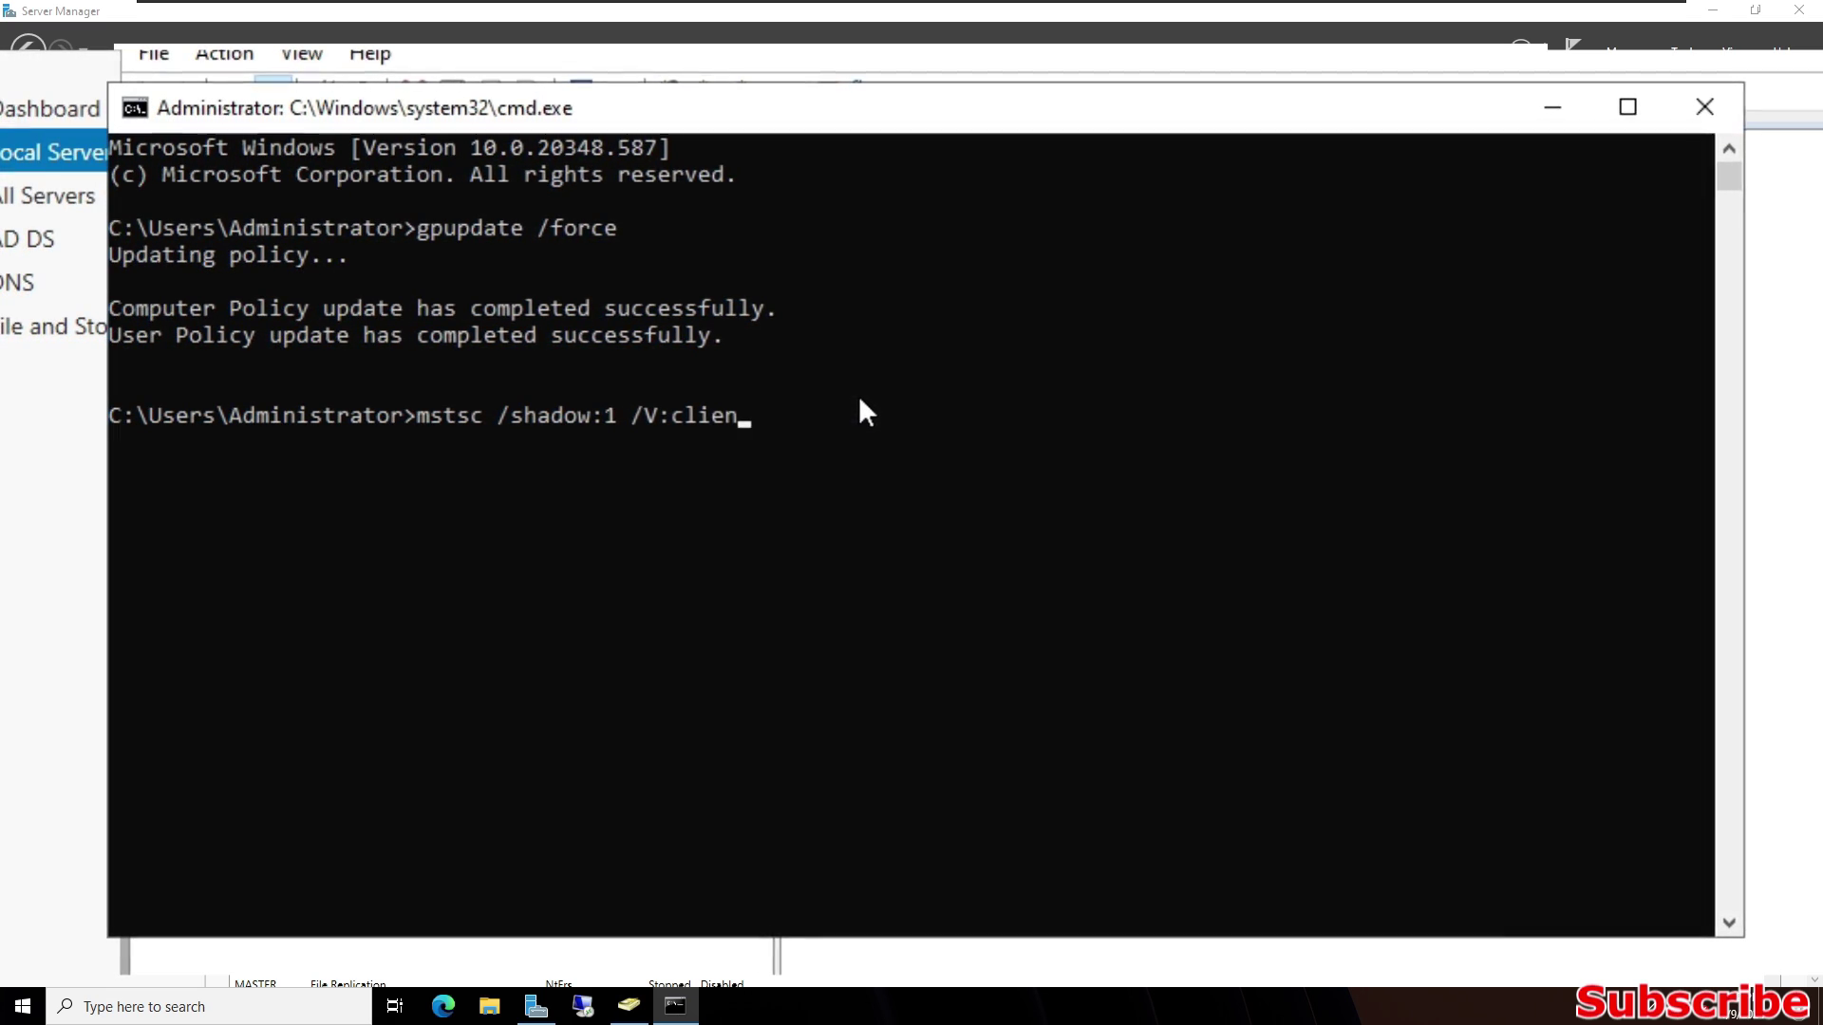
text(5)
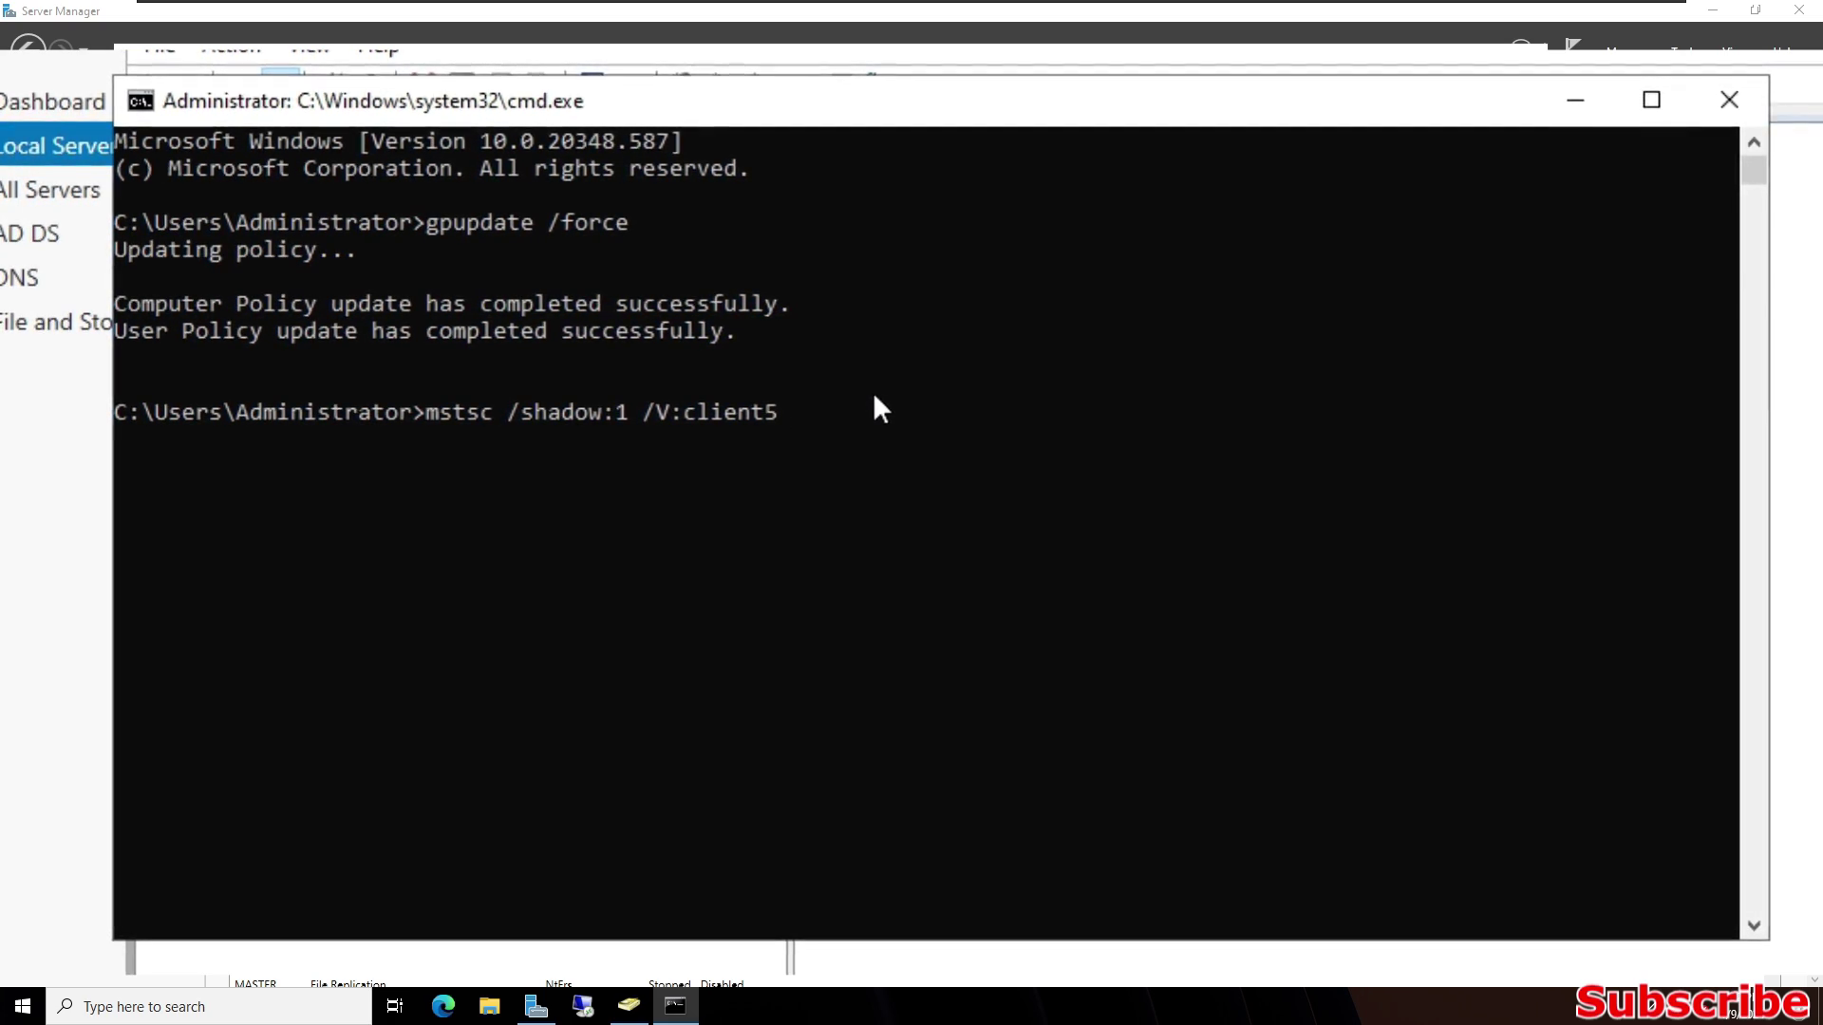
key(Return)
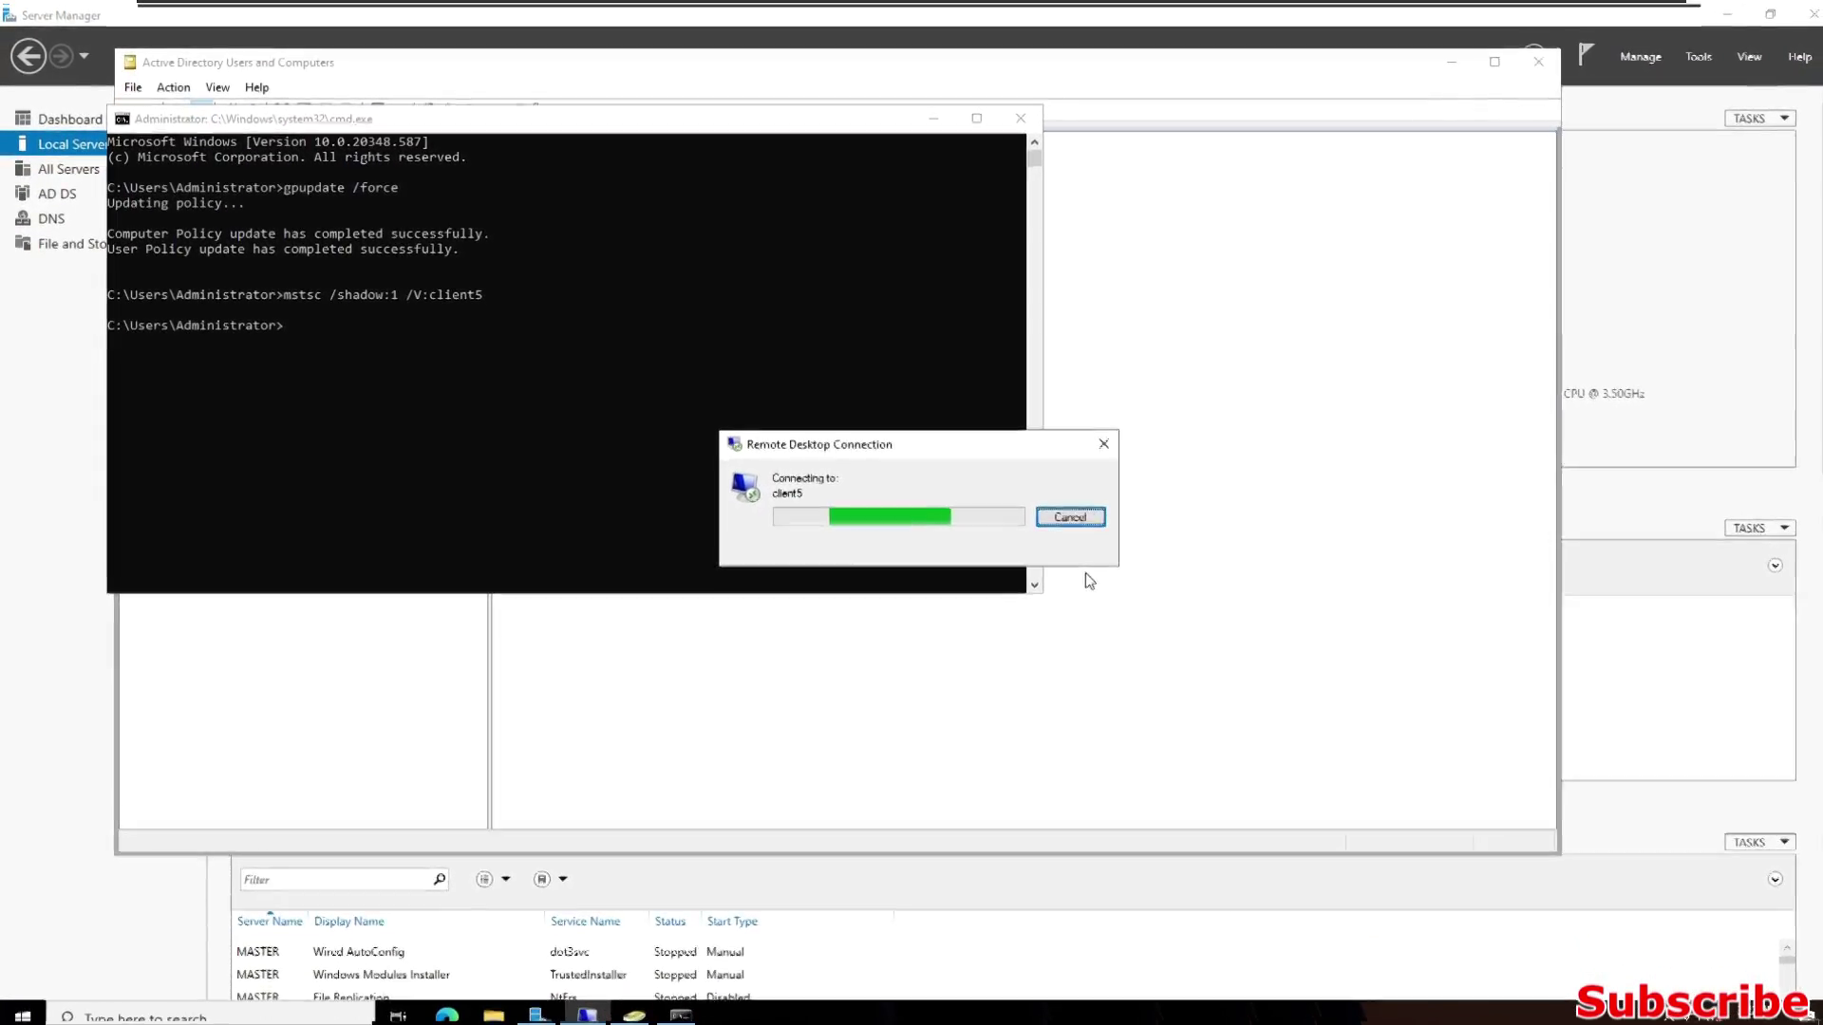
Watch the live shadow view of client5's session 1 in Remote Desktop Connection.
mouse_move(1030, 5)
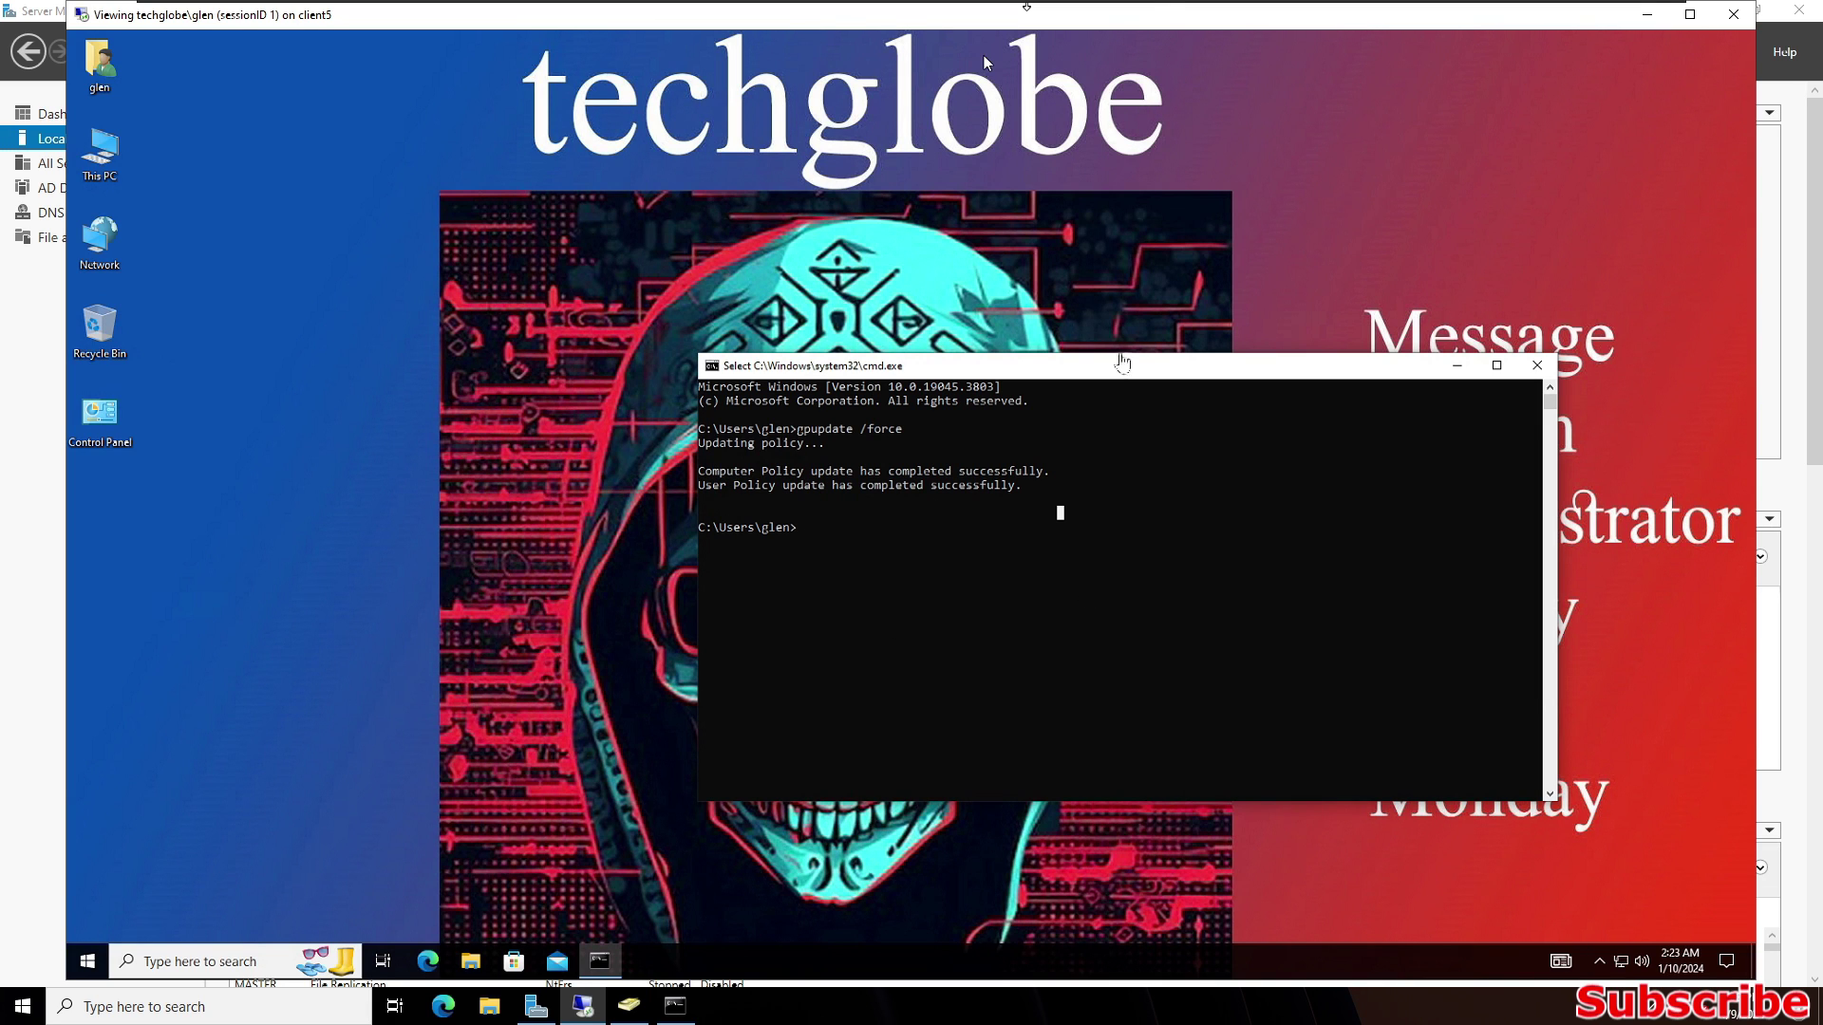
On client5, type 'THIS REMOTE SECTION TEST' in Notepad, then return to the server's shadow view.
click(1166, 13)
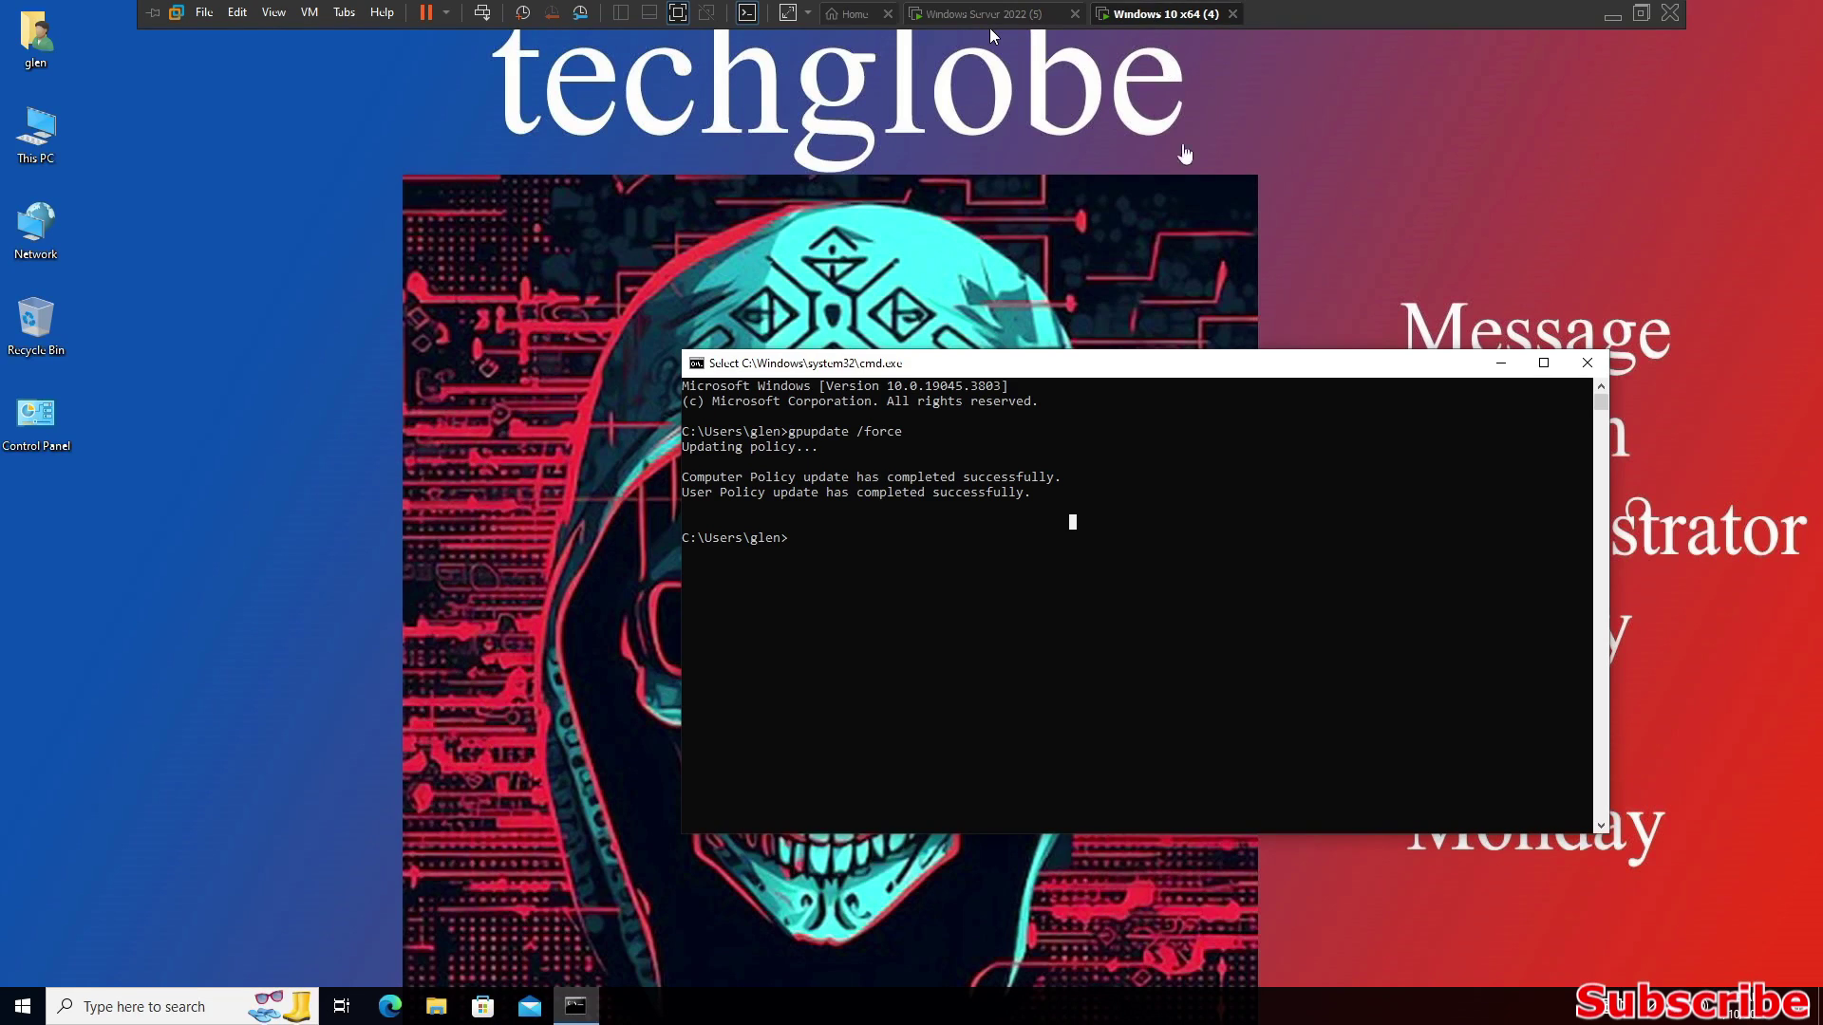
key(super+r)
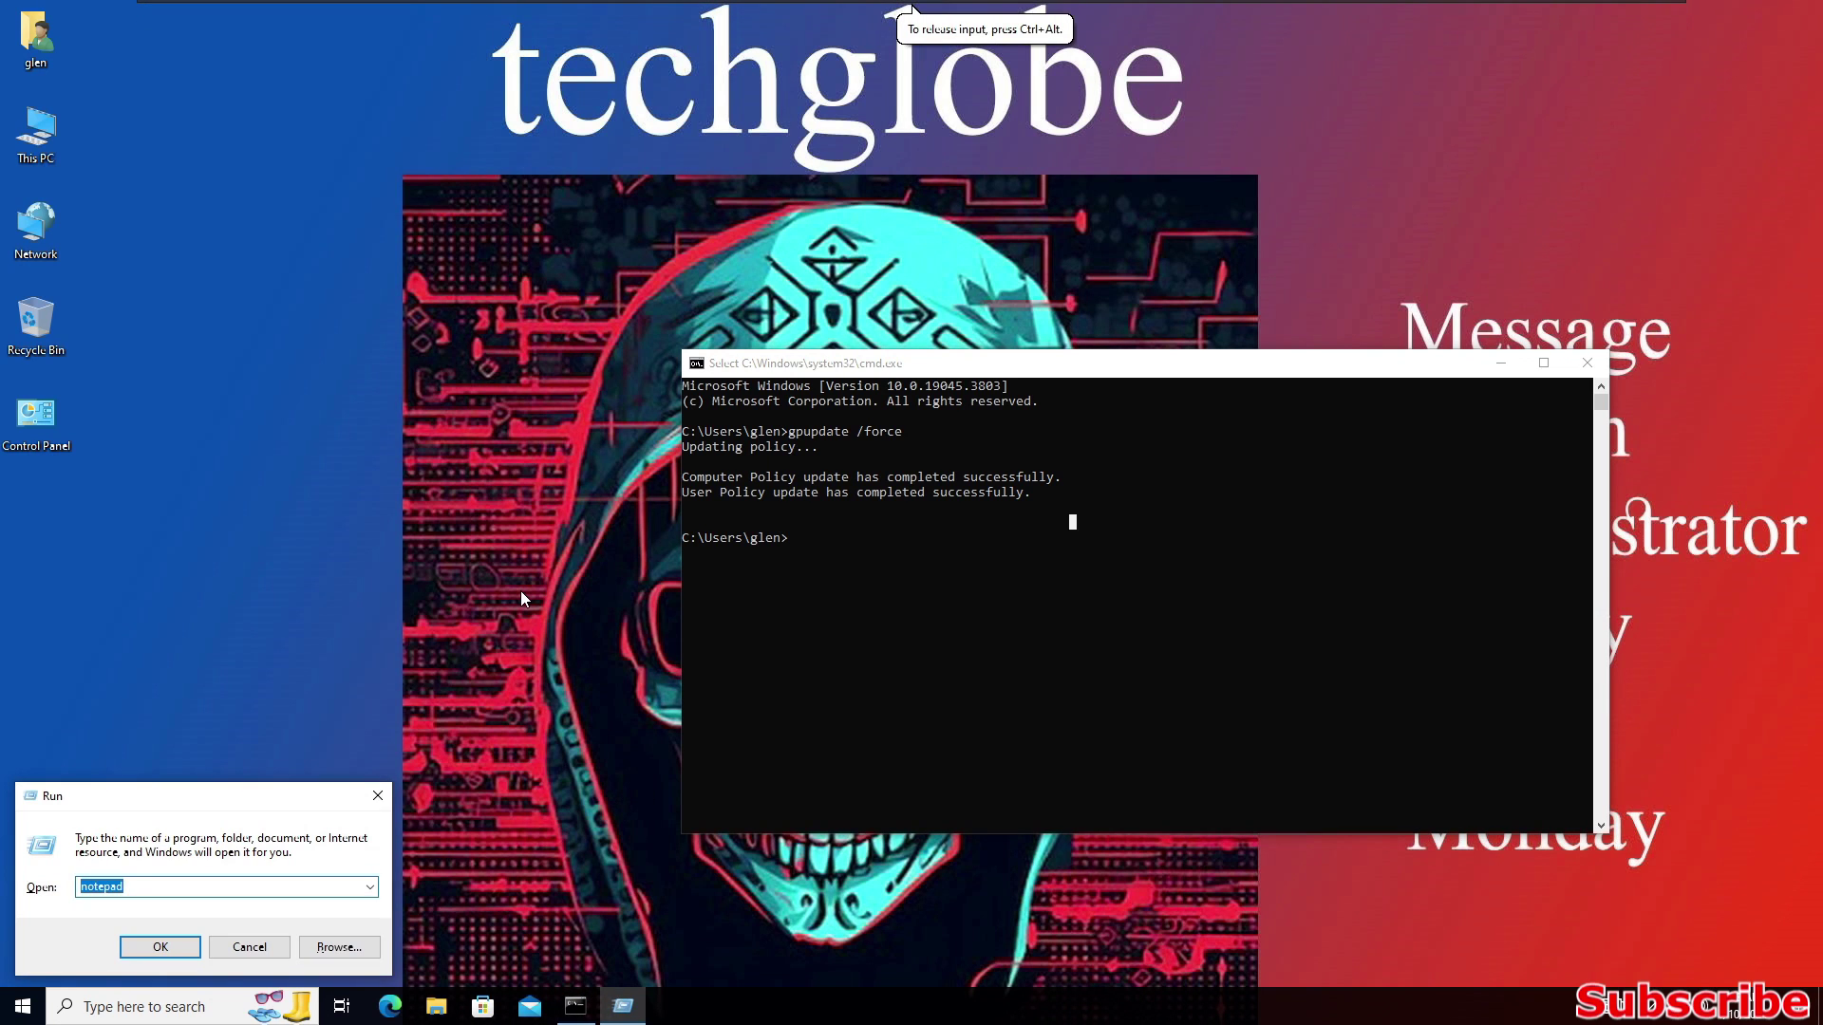
key(Return)
key(Return)
key(Return)
text(THIS REMO)
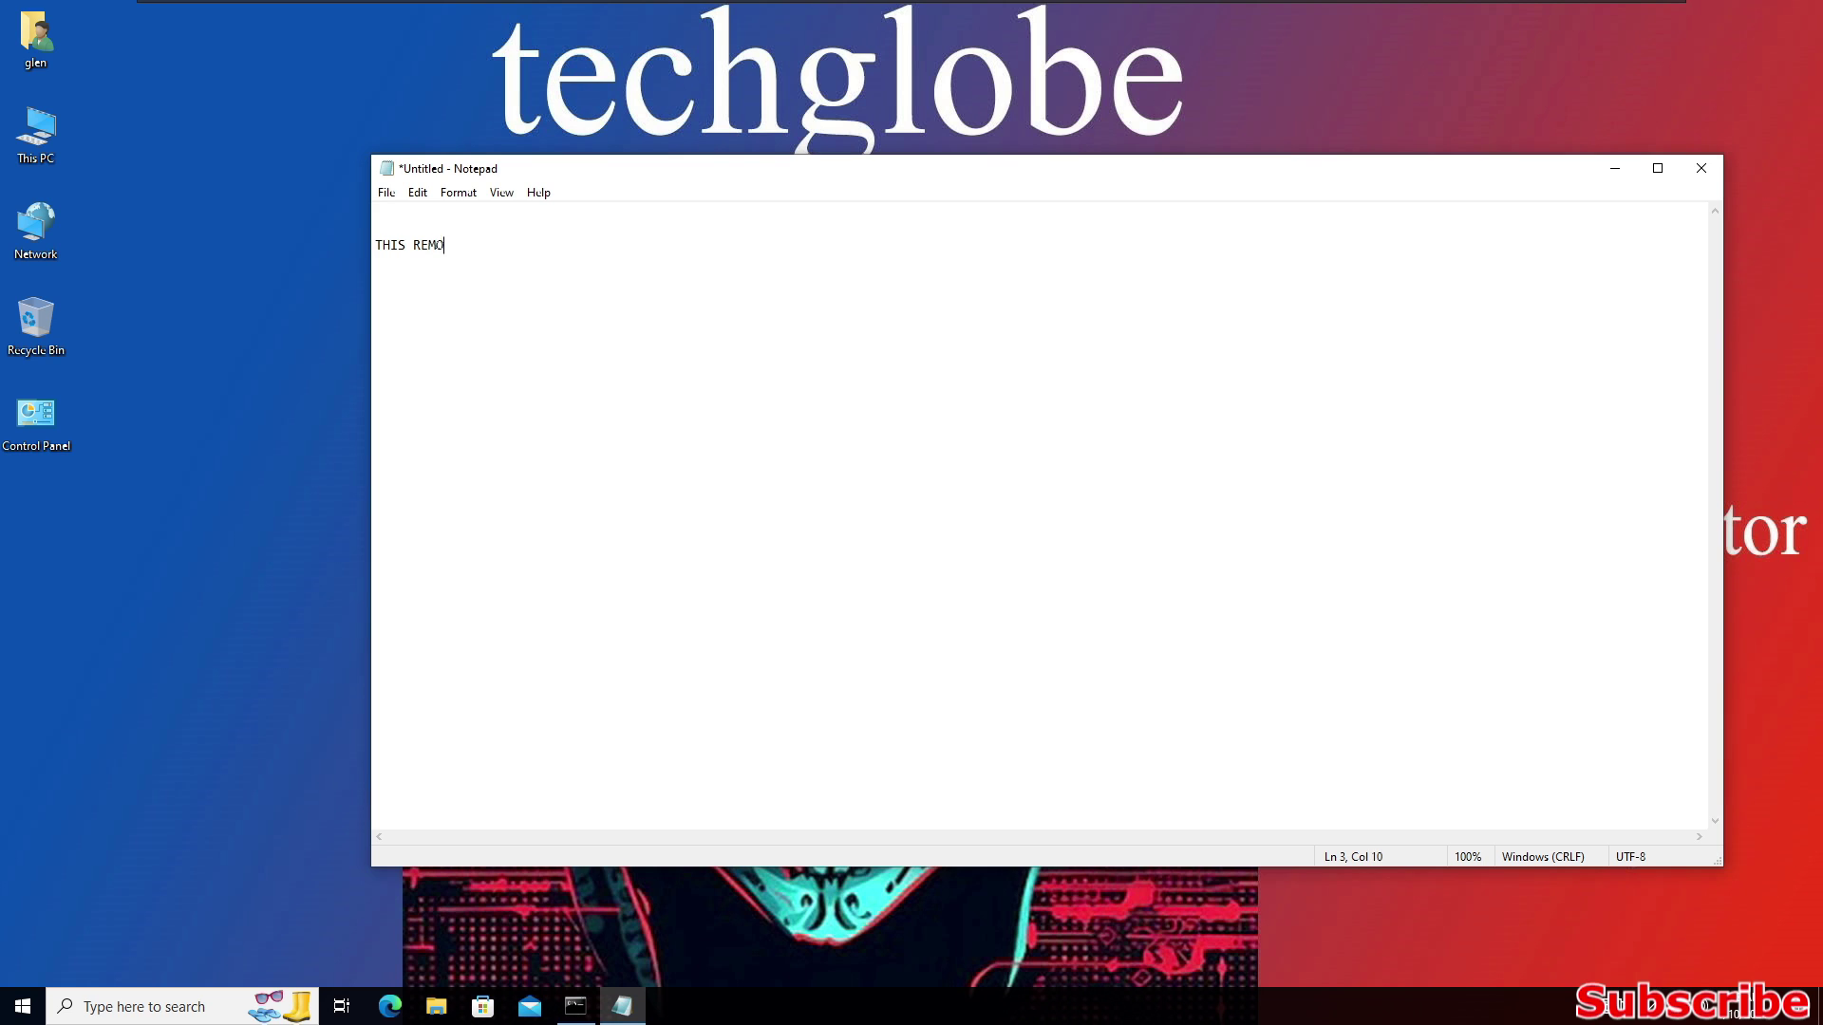
text(TE SECTION TEST)
key(ctrl+alt+Break)
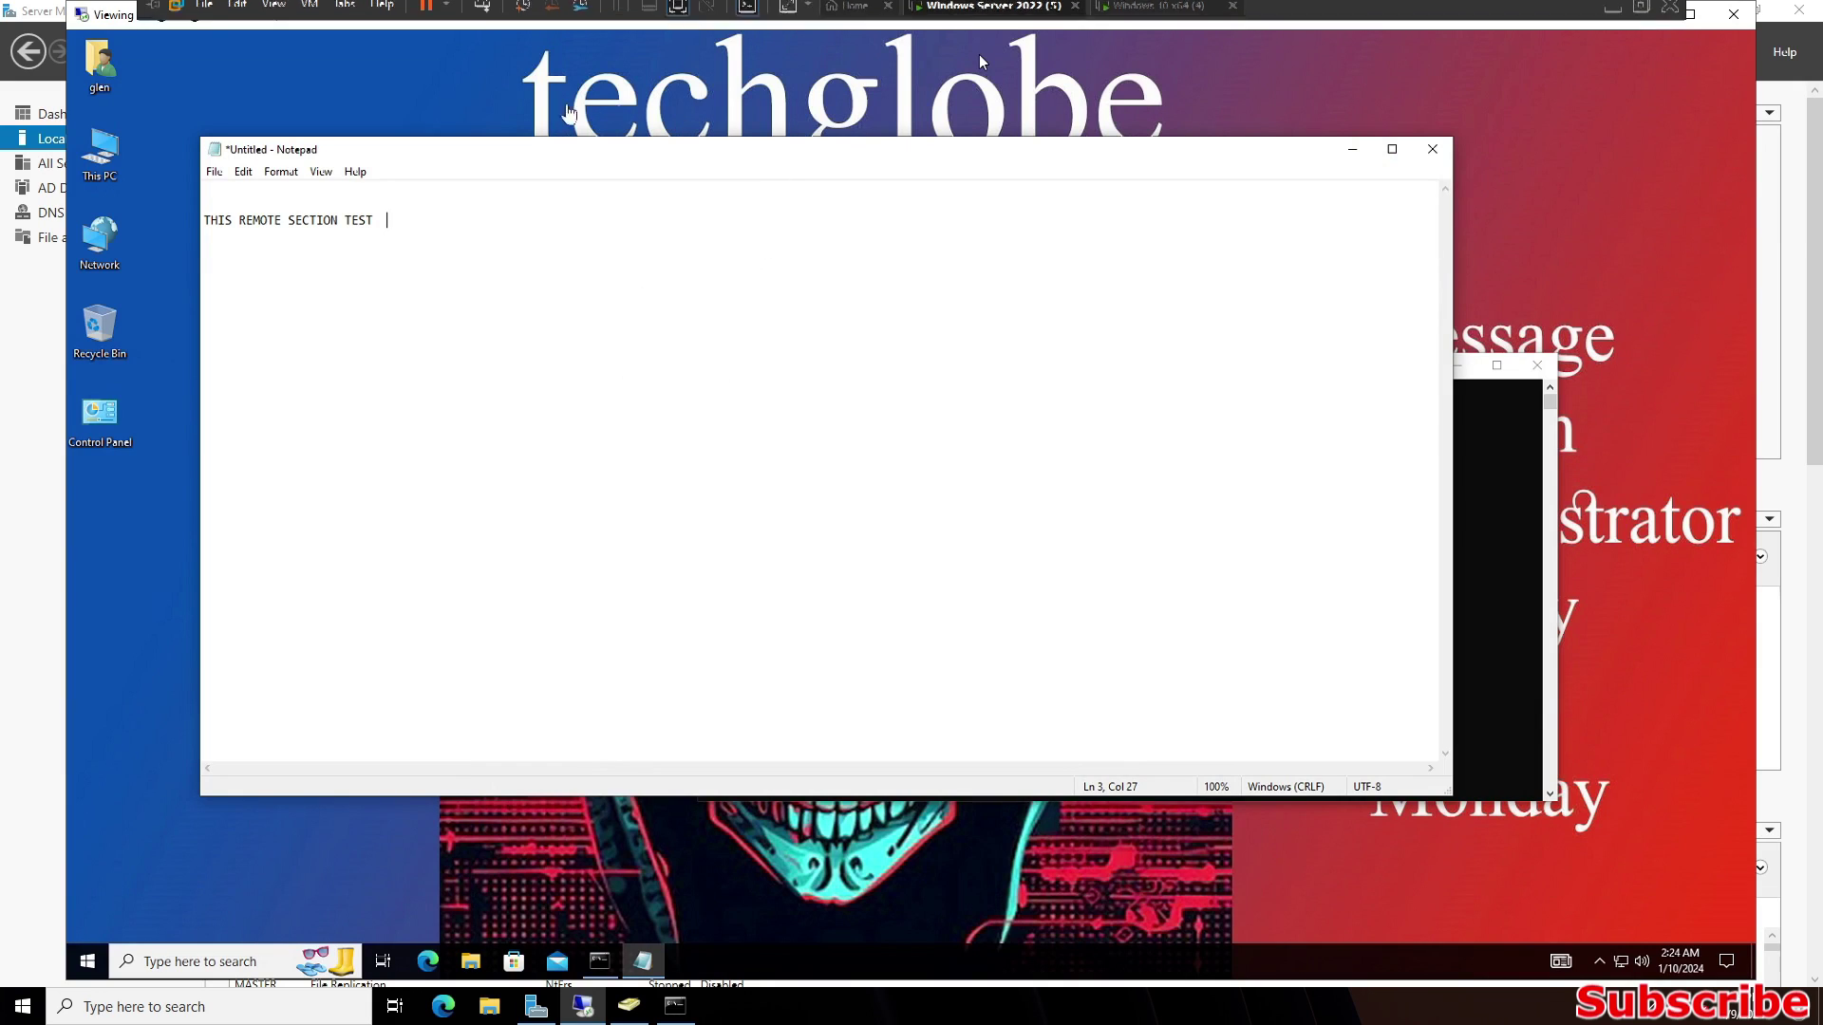